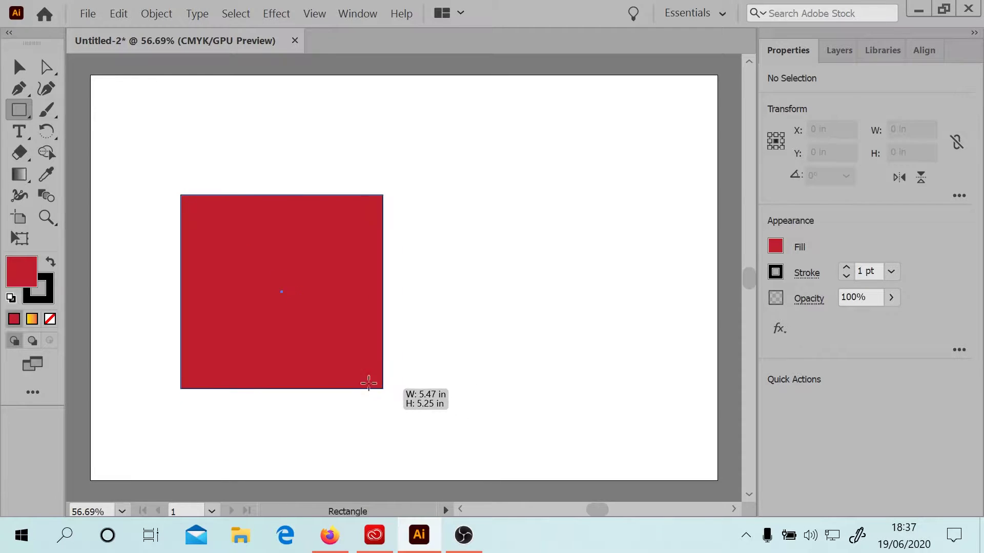
# Step: Draw a larger 5.4861 in red square right of the small one and select both squares
pyautogui.moveTo(379, 196); pyautogui.dragTo(582, 397)
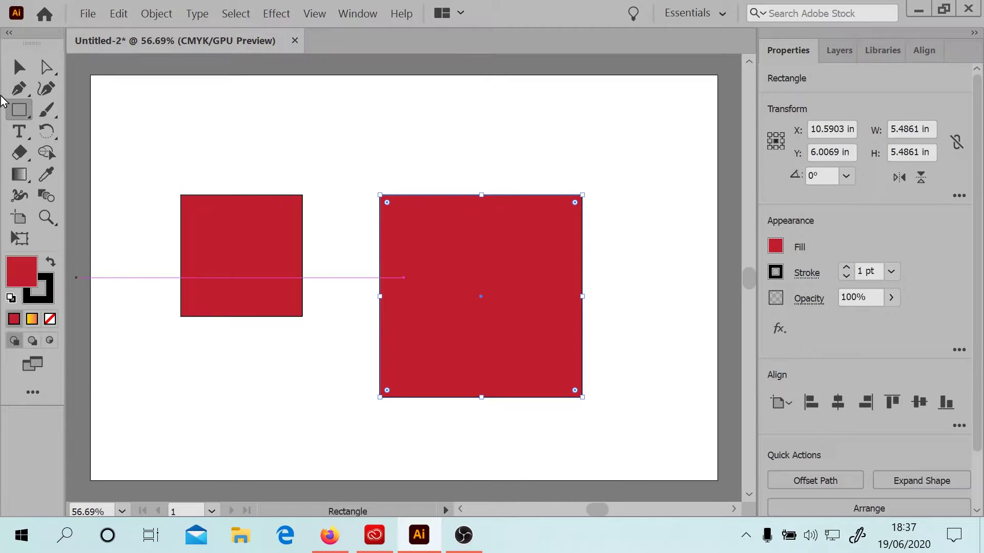
pyautogui.press('v')
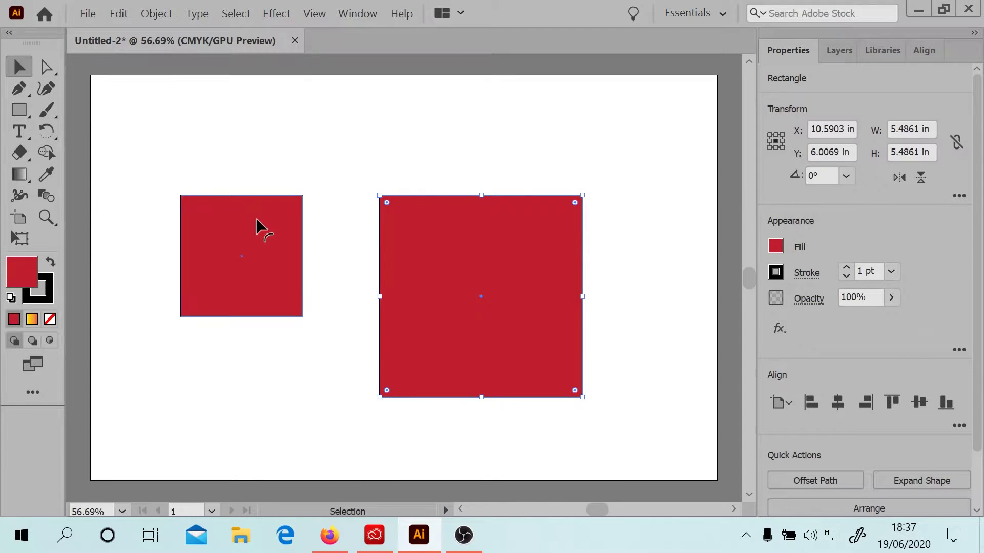
pyautogui.moveTo(146, 166); pyautogui.dragTo(676, 438)
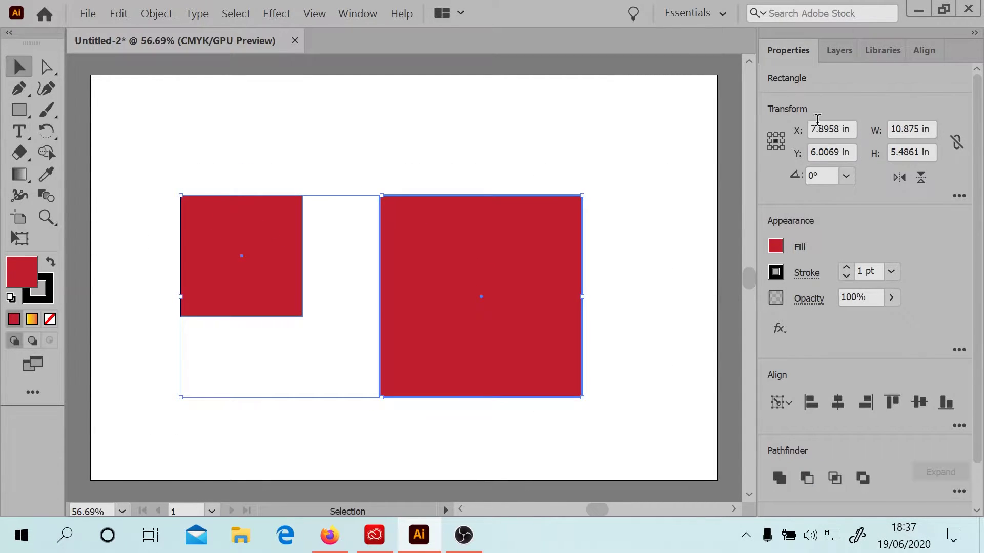
# Step: In the Align panel, try bottom then top alignment of both squares relative to the selection
pyautogui.click(924, 50)
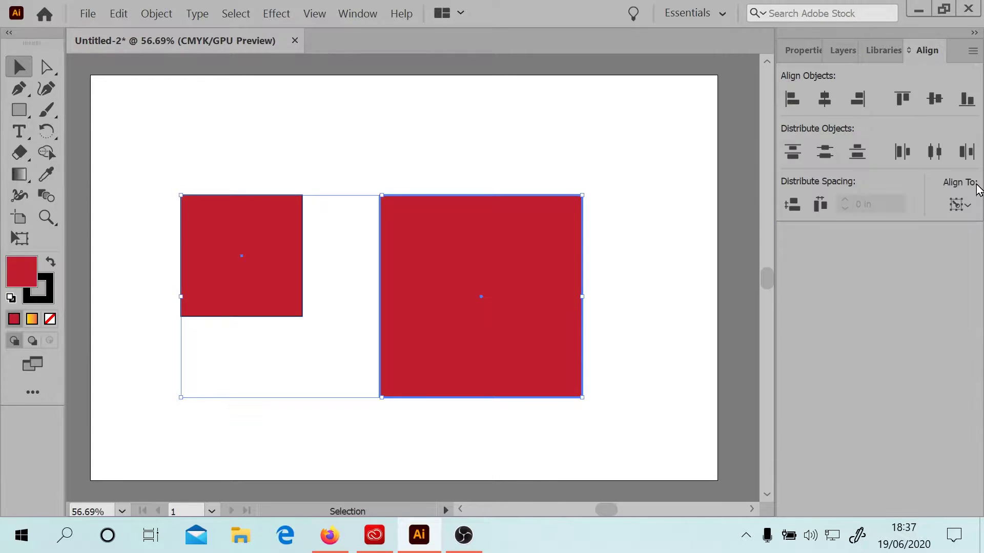
pyautogui.click(963, 210)
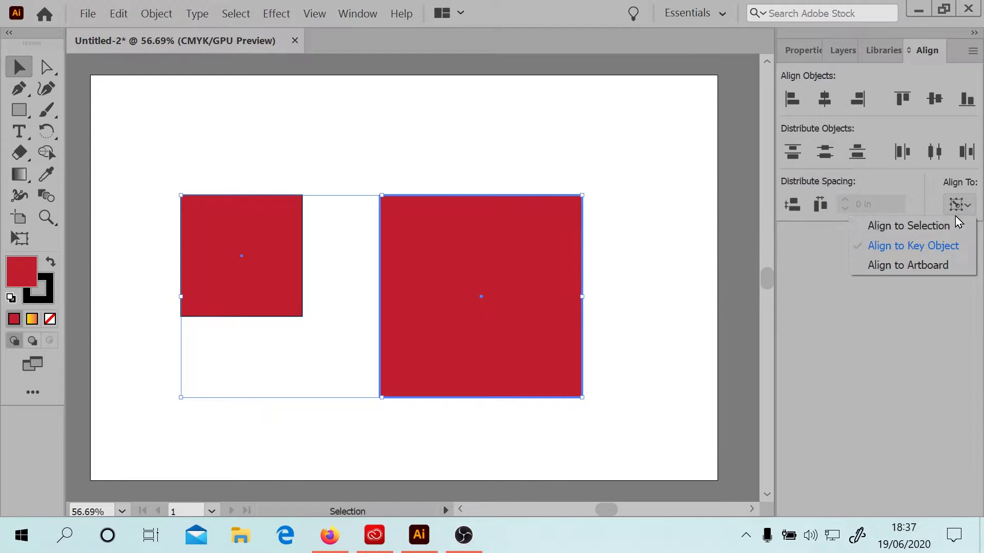
pyautogui.click(941, 225)
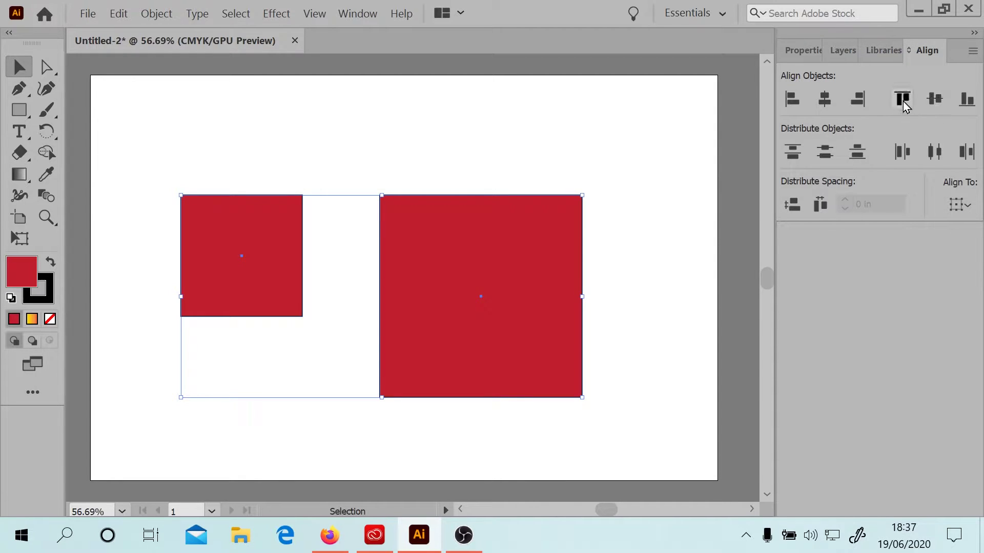
pyautogui.click(967, 100)
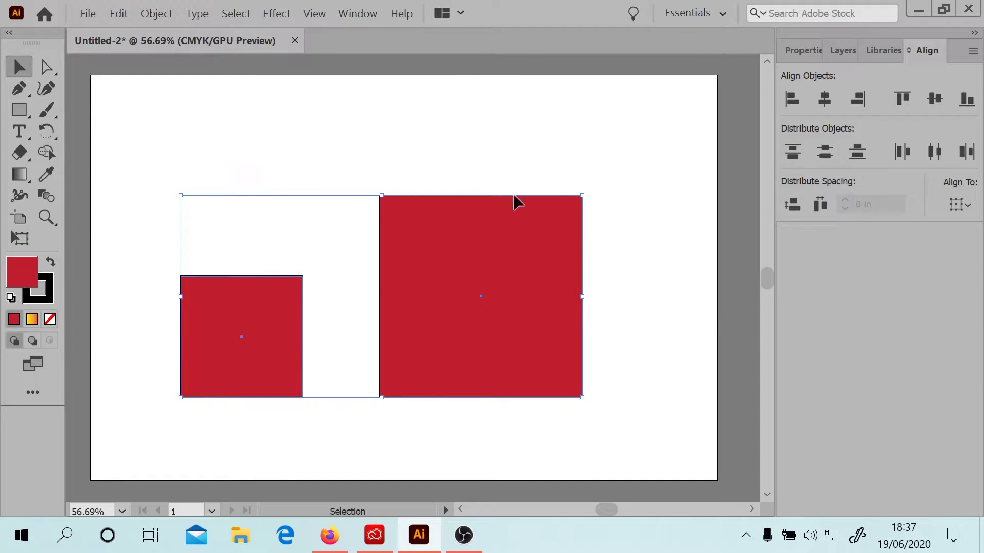
pyautogui.click(906, 102)
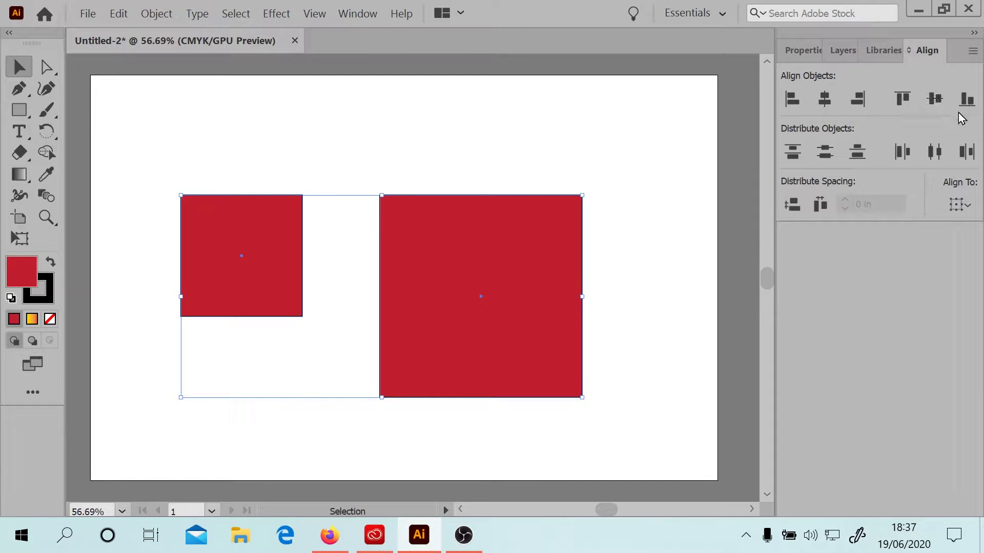
# Step: Switch to Align To Key Object and top-align the small square to the large key square
pyautogui.click(962, 205)
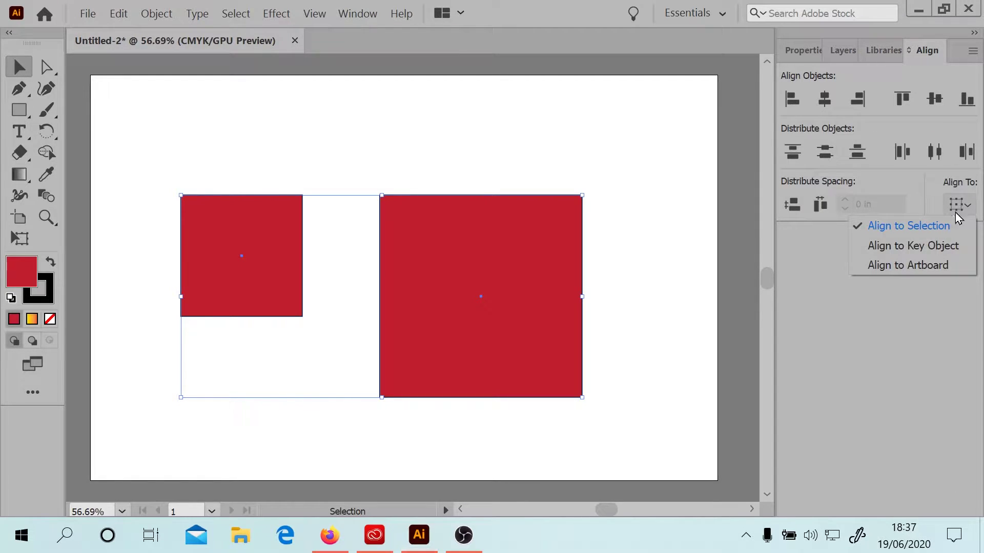
pyautogui.click(922, 246)
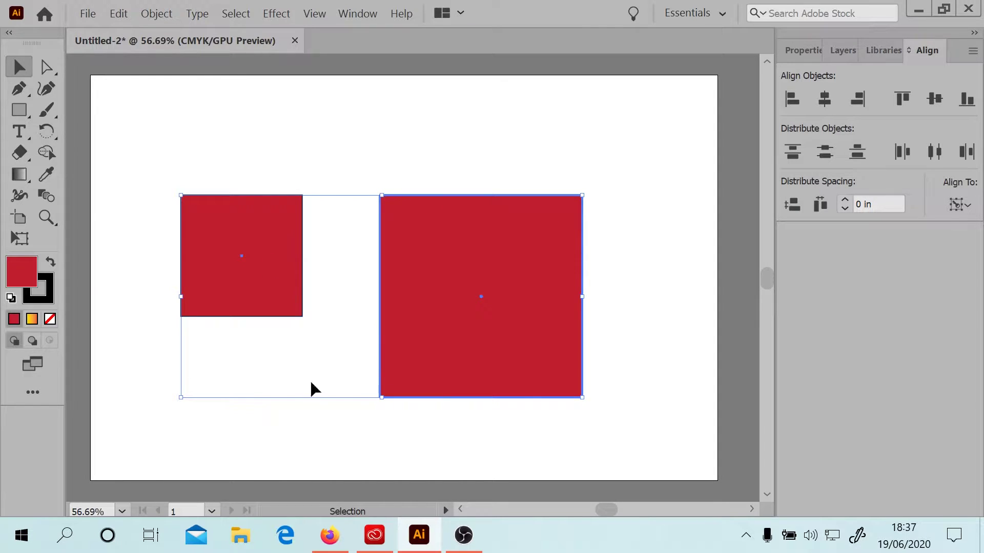
pyautogui.click(238, 222)
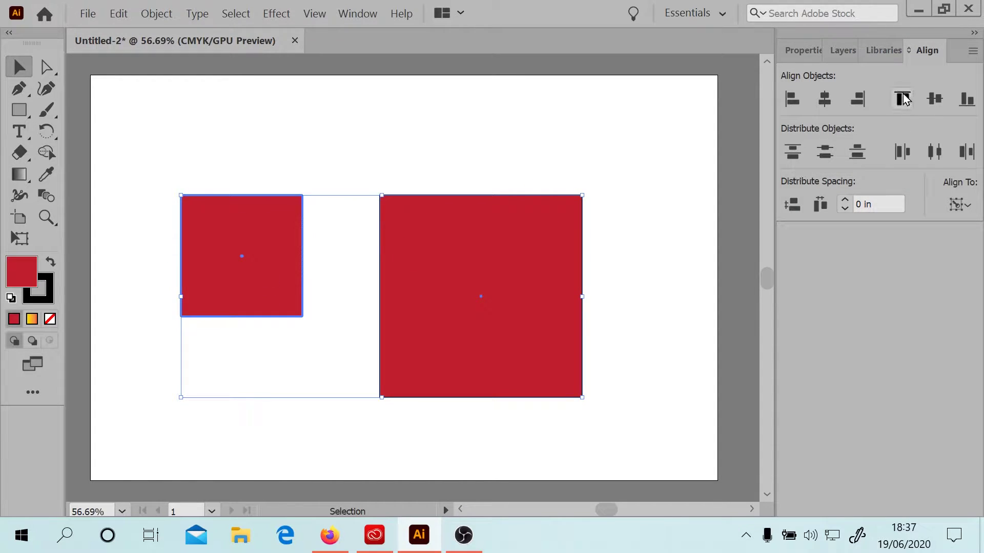
pyautogui.click(966, 100)
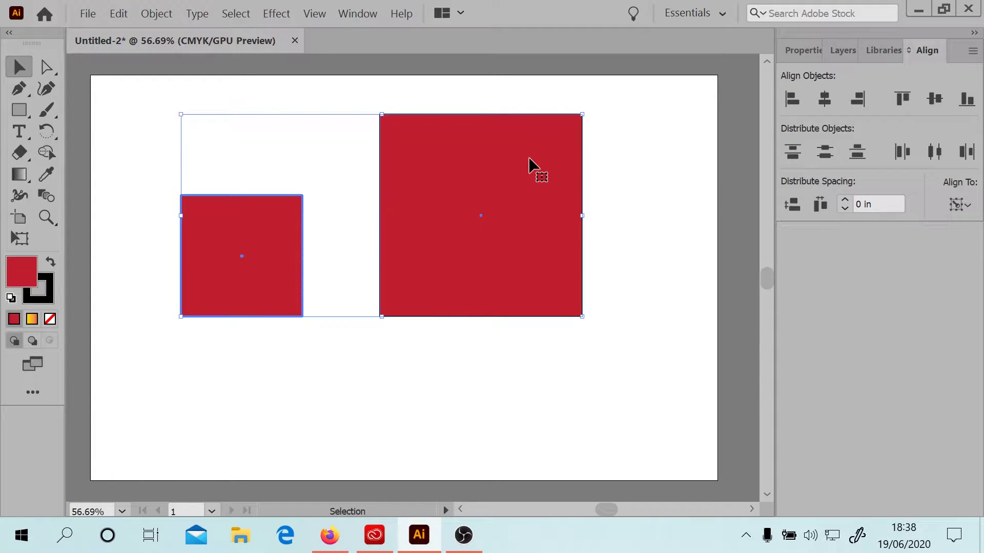
pyautogui.click(496, 168)
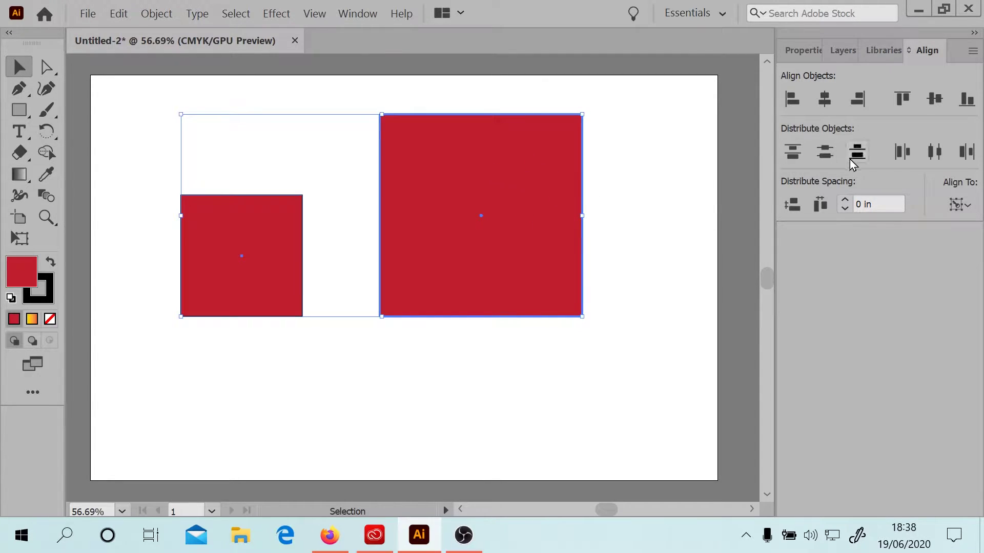
pyautogui.click(903, 99)
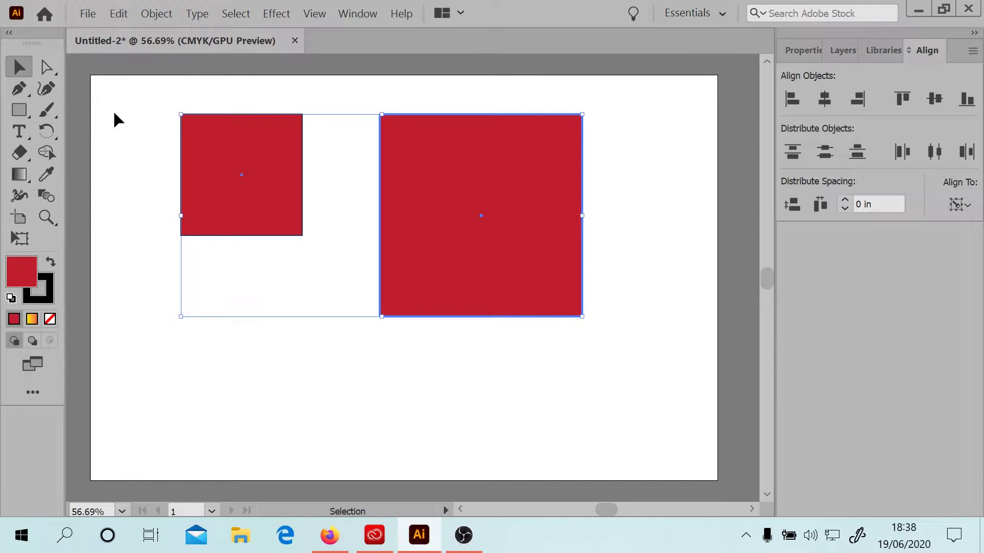
# Step: Fill both squares with a light blue from the Color Picker
pyautogui.doubleClick(17, 281)
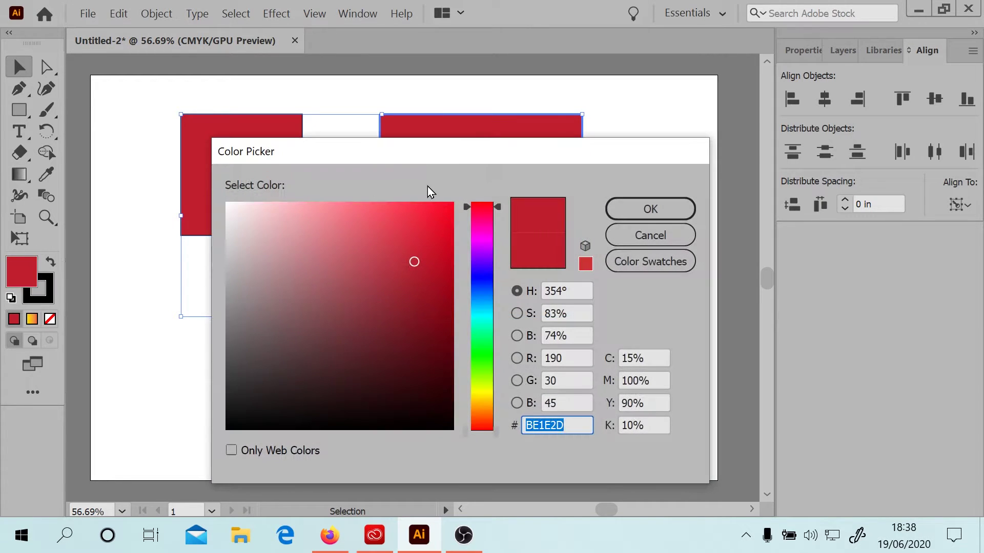
pyautogui.moveTo(416, 152); pyautogui.dragTo(512, 170)
pyautogui.click(582, 297)
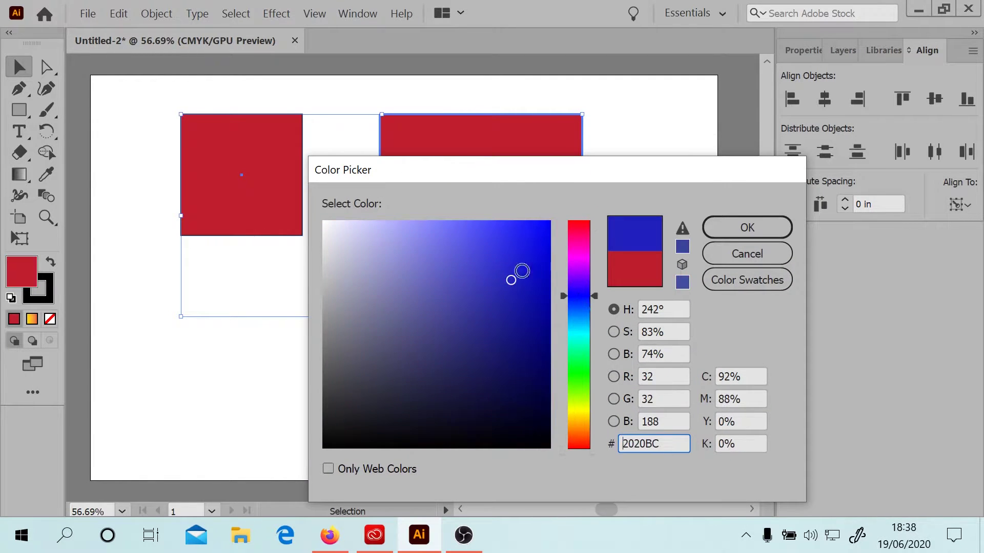
pyautogui.click(492, 241)
pyautogui.click(722, 228)
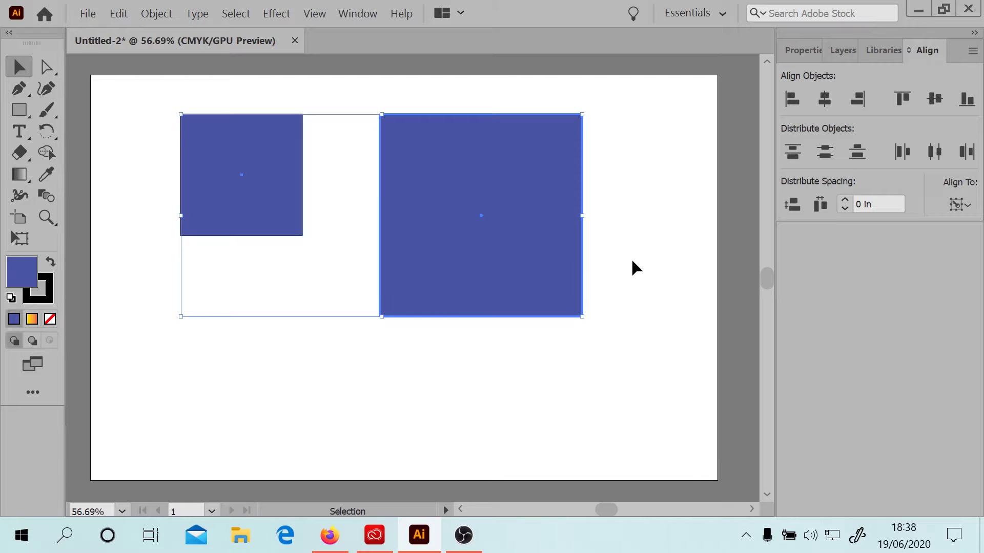
# Step: Give the large square alone a pale lavender B7B7F9 fill
pyautogui.click(253, 346)
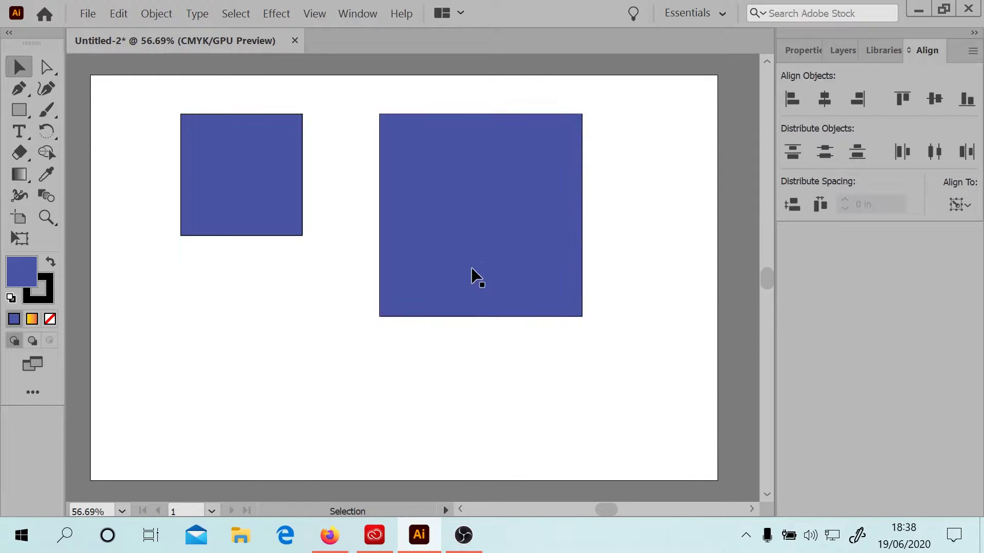
pyautogui.click(476, 272)
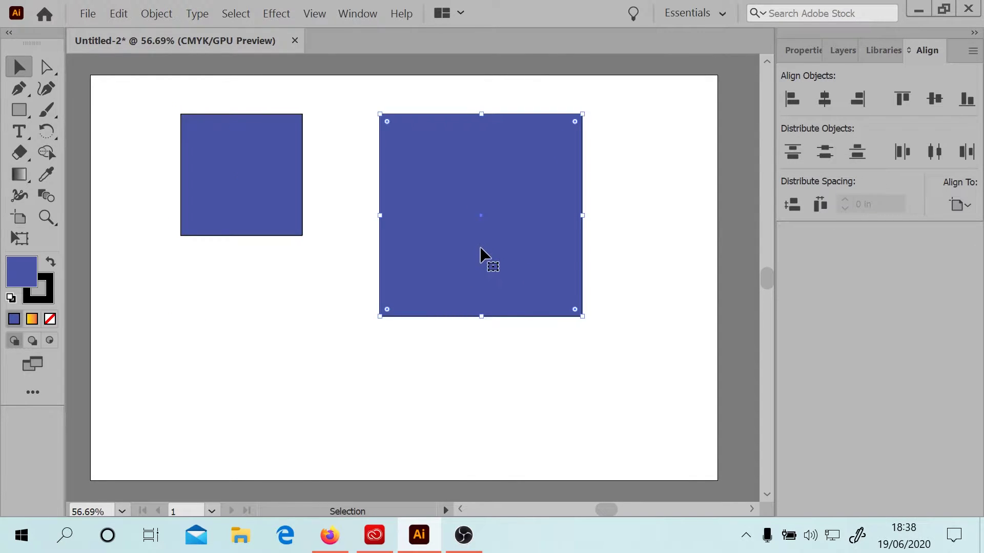
pyautogui.doubleClick(14, 274)
pyautogui.moveTo(379, 277); pyautogui.dragTo(383, 225)
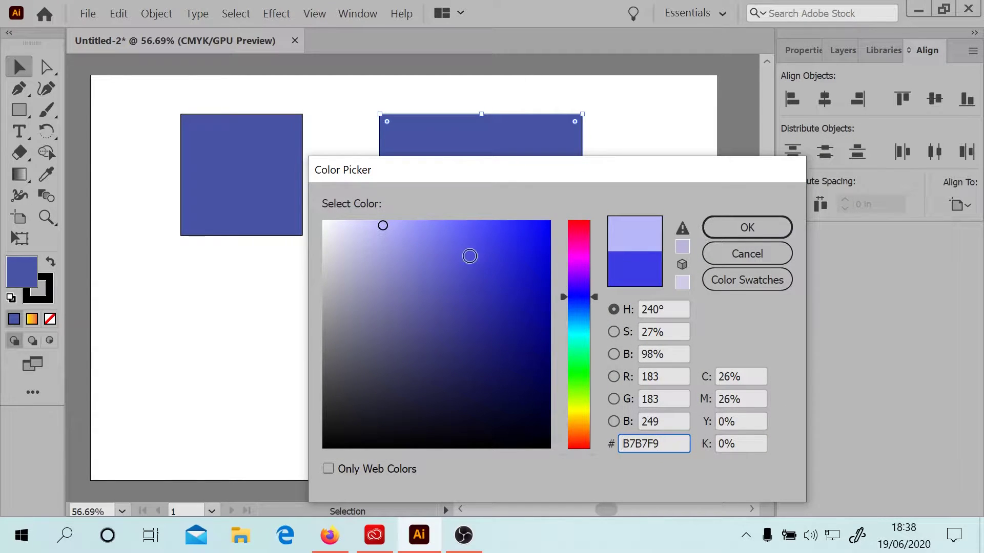
pyautogui.click(772, 225)
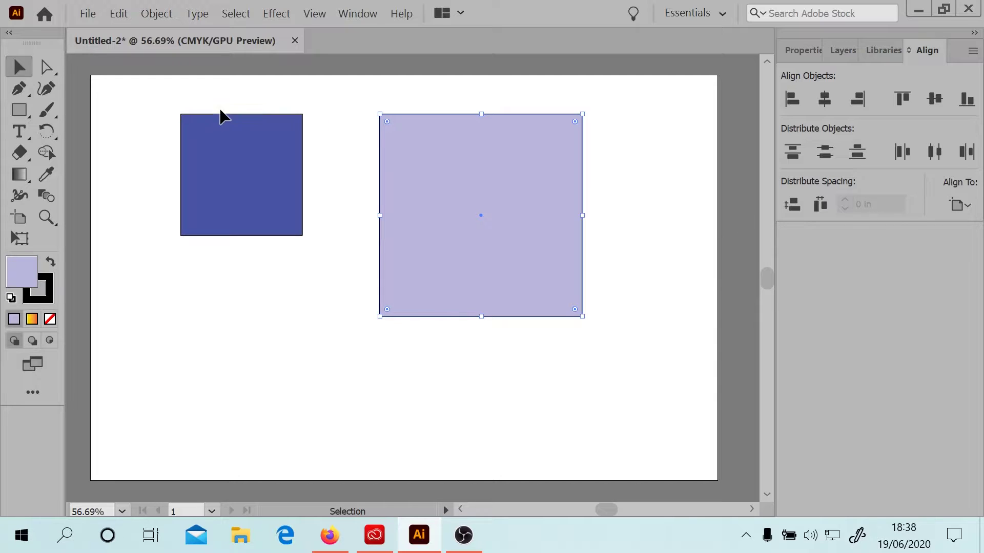
# Step: Eyedropper the small square's dark blue onto the large square, then return to the Selection tool
pyautogui.click(171, 303)
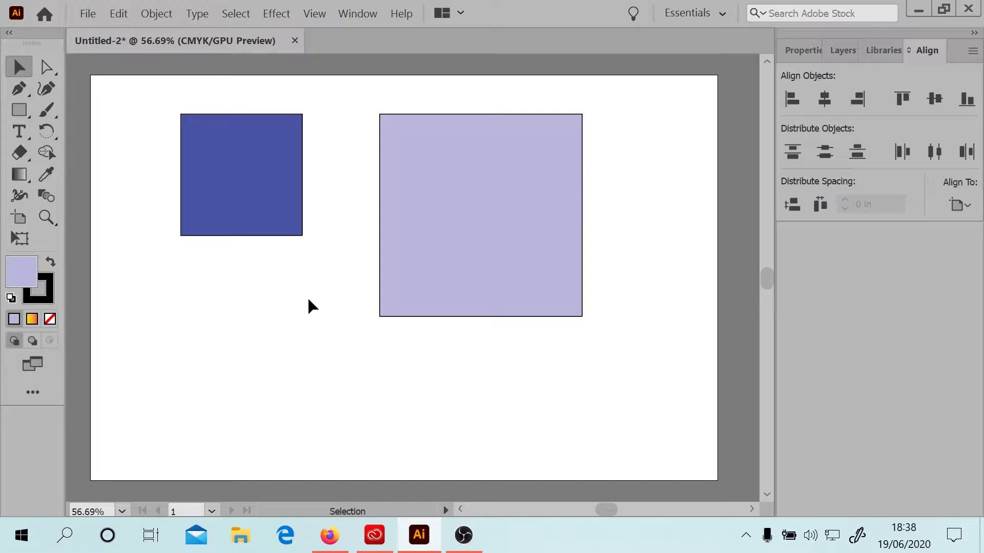
pyautogui.click(460, 191)
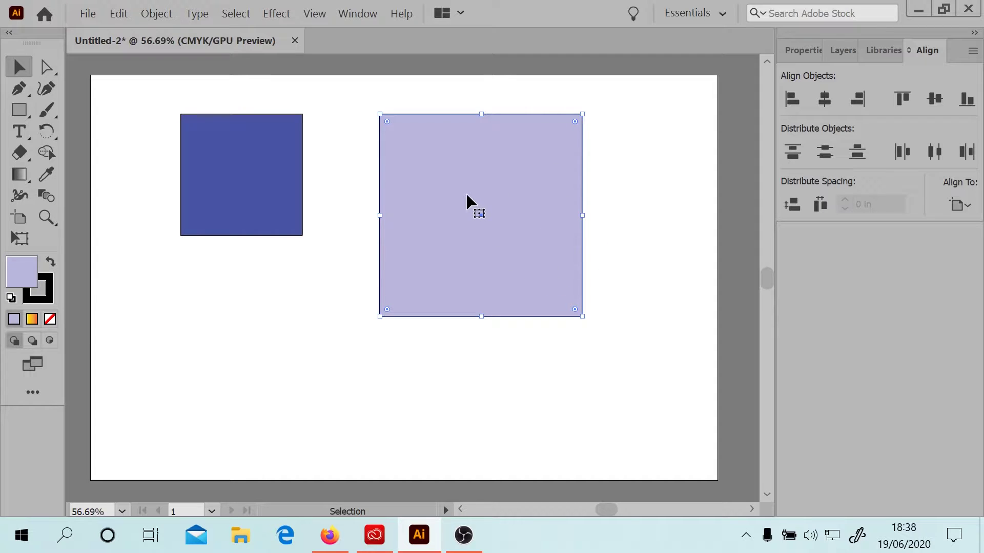
pyautogui.click(46, 174)
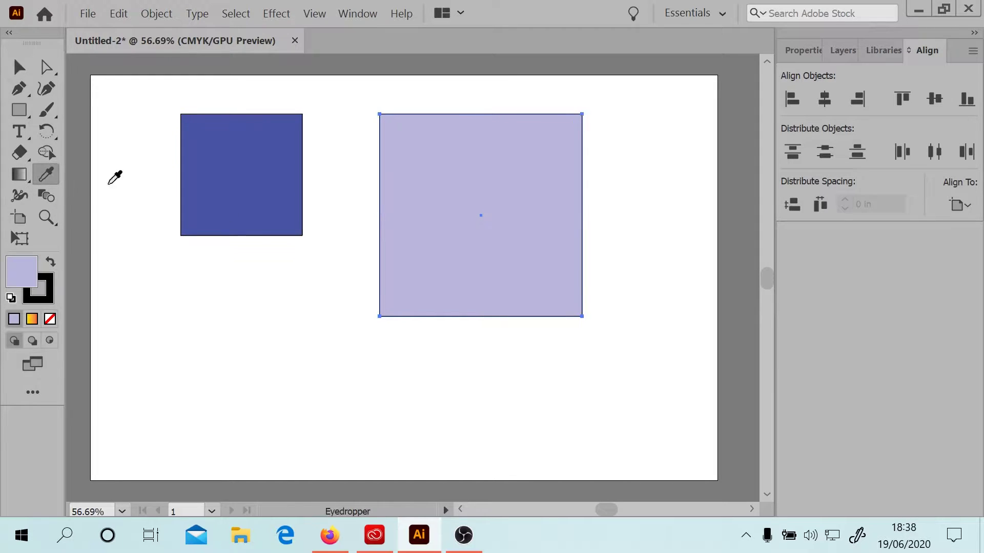
pyautogui.click(264, 198)
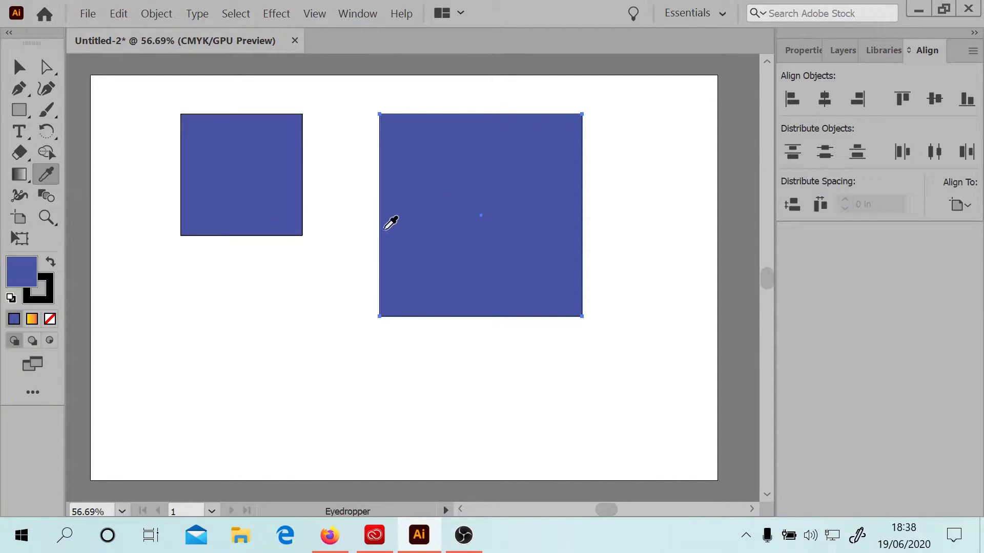
pyautogui.click(19, 66)
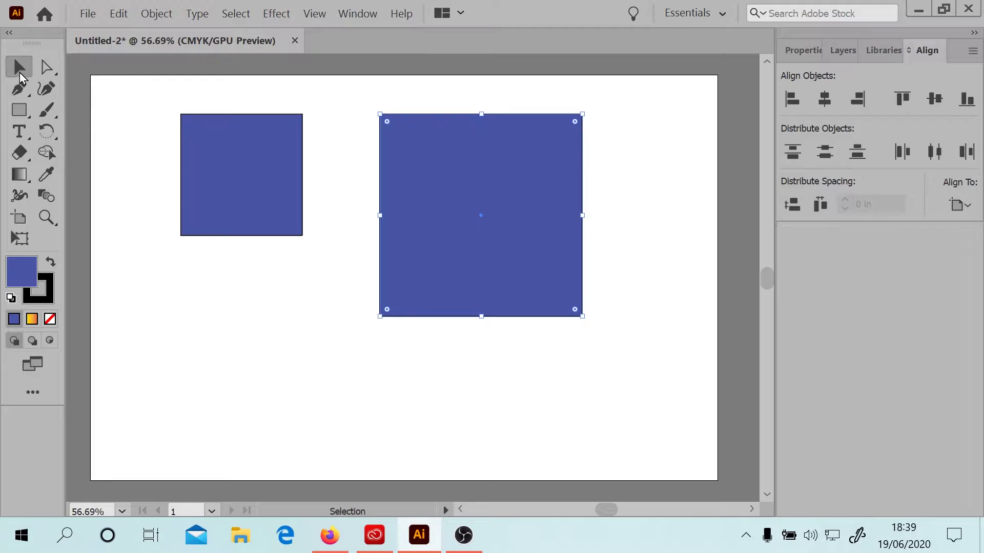
# Step: Open the rectangle's fill swatches in Properties and dismiss the swatch kinds list unchanged
pyautogui.click(795, 60)
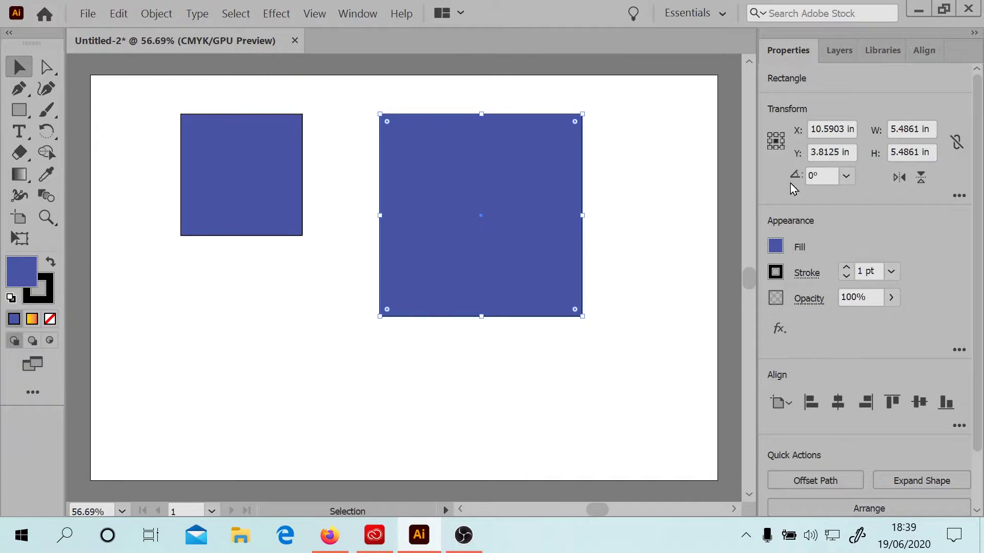
pyautogui.click(774, 247)
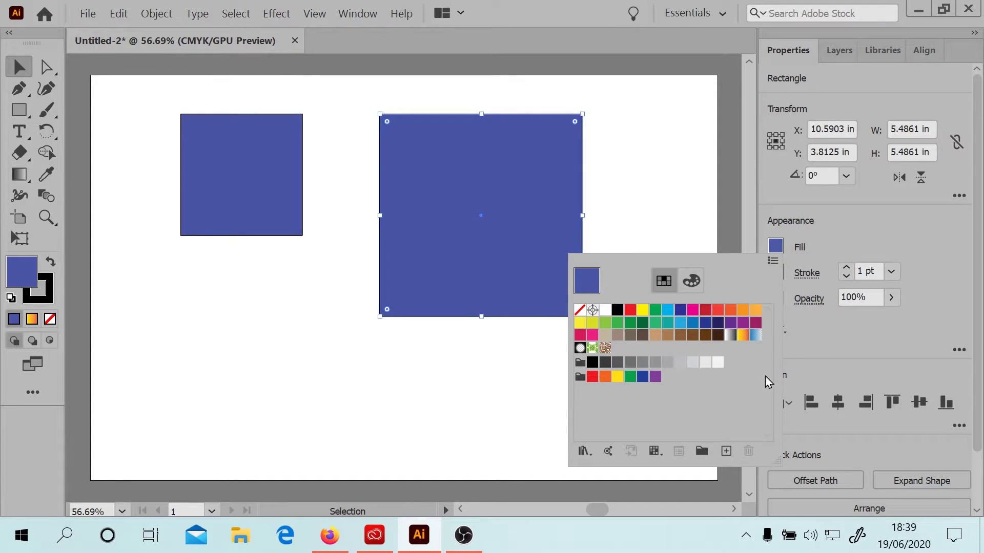
pyautogui.click(655, 451)
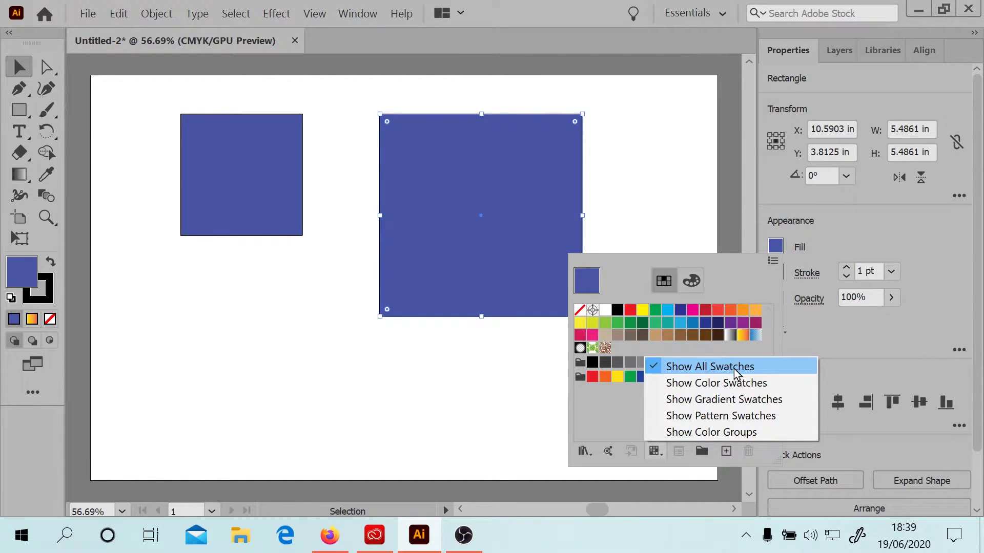
pyautogui.click(617, 413)
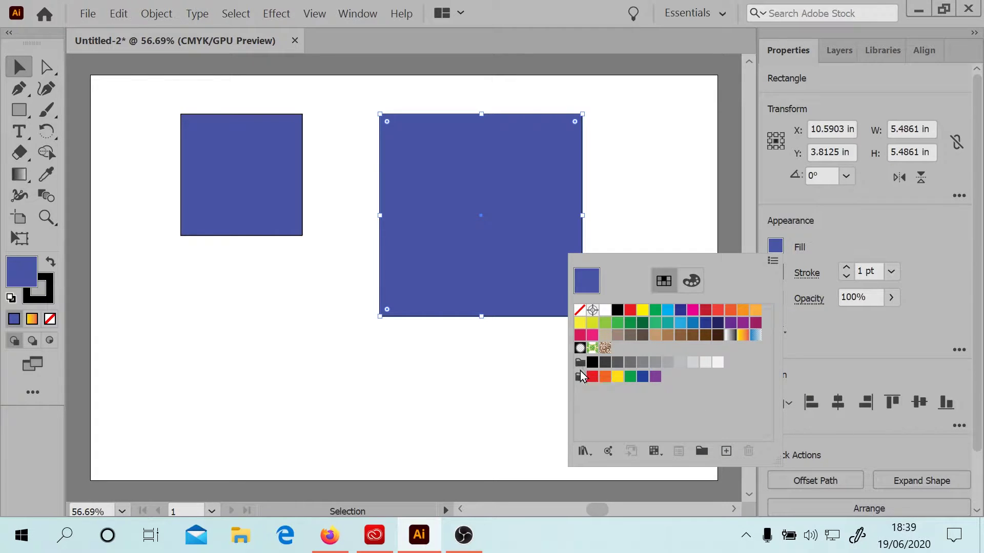
# Step: Browse the Explore set in Adobe Color Themes, close it, and reopen the swatch kinds menu
pyautogui.click(598, 449)
pyautogui.click(556, 54)
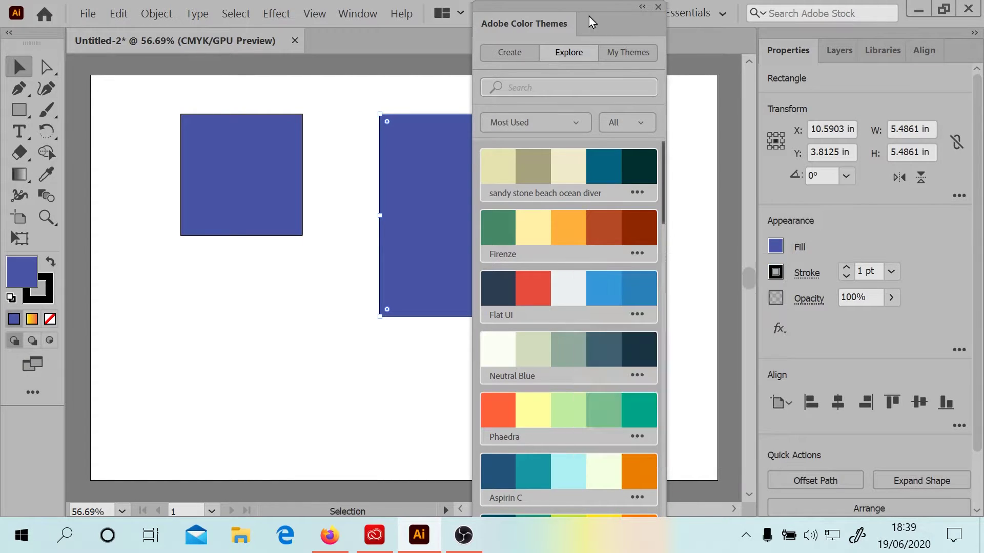
pyautogui.moveTo(570, 20); pyautogui.dragTo(542, 28)
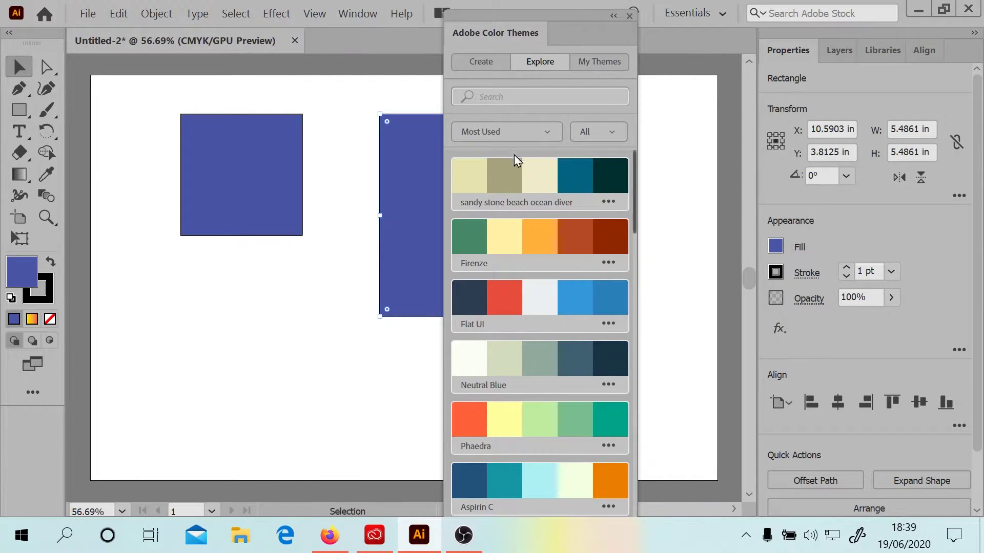
pyautogui.click(629, 16)
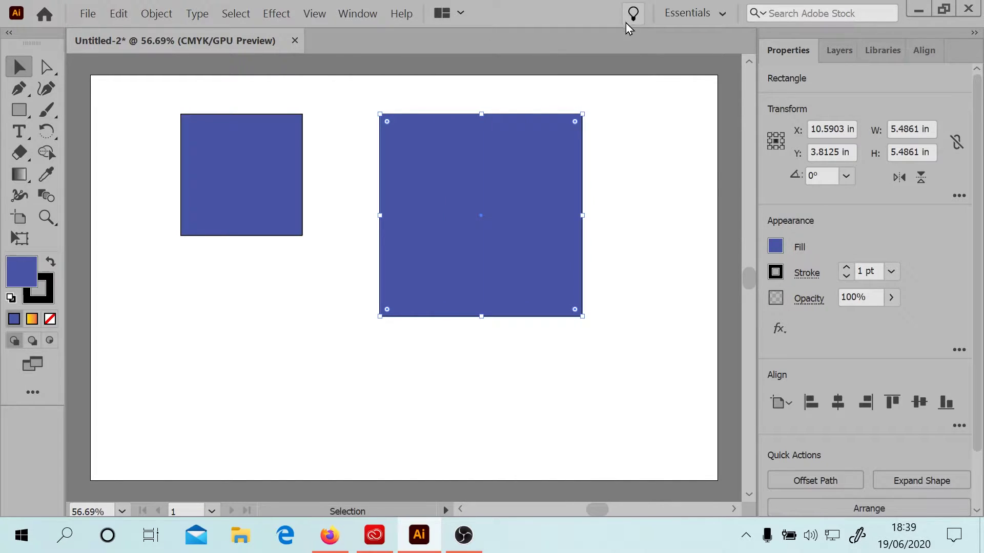
pyautogui.click(775, 247)
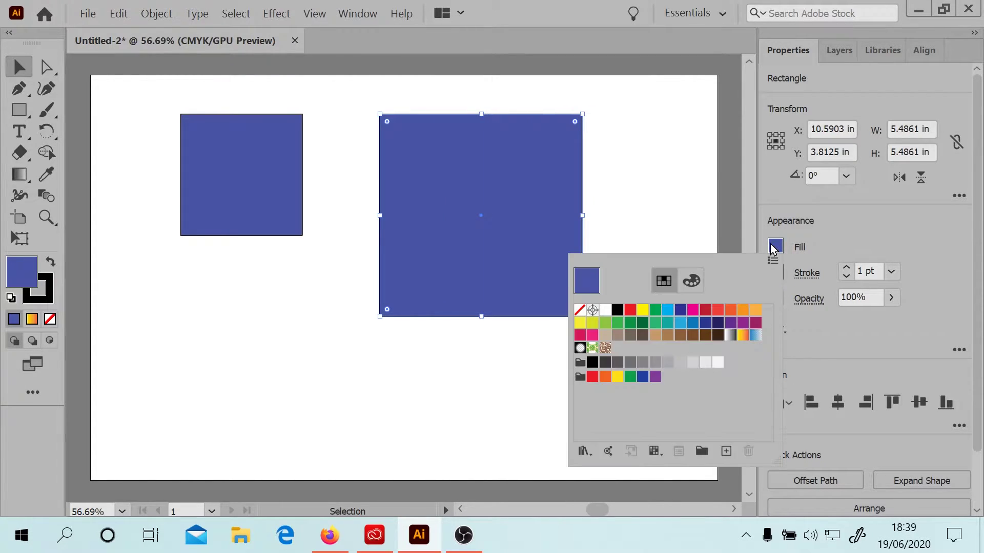
pyautogui.click(654, 451)
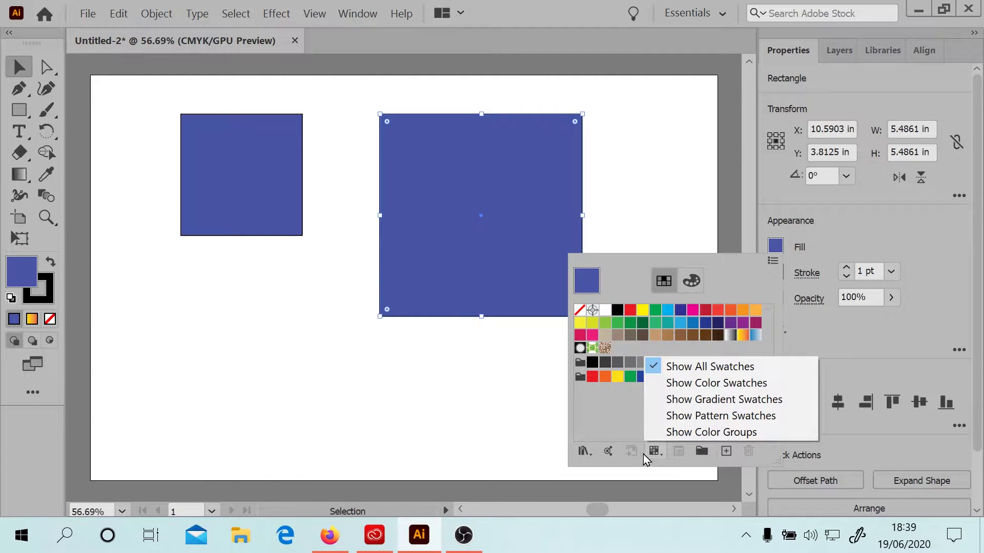
# Step: Open the Art History > Impressionism swatch library and nudge the large rectangle lower
pyautogui.click(584, 451)
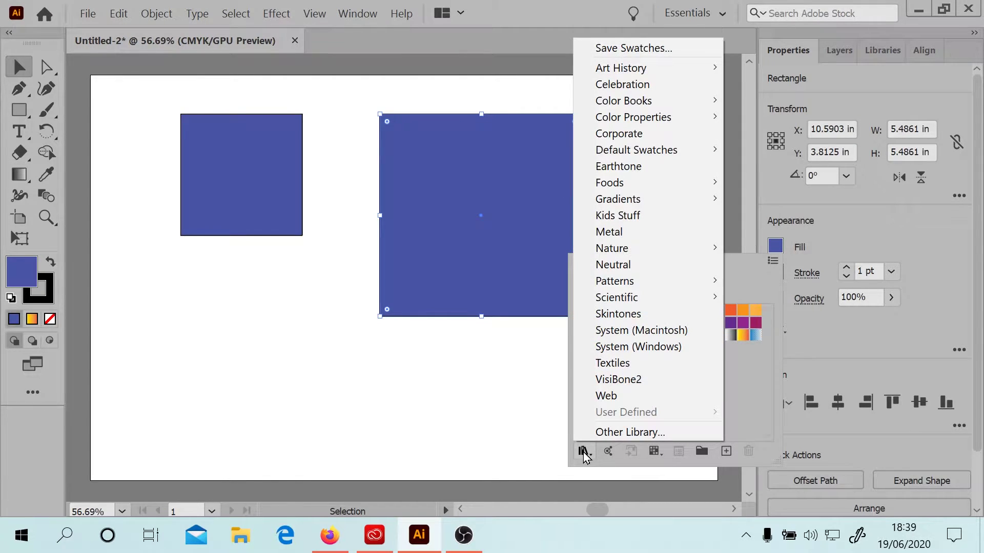
pyautogui.moveTo(652, 68)
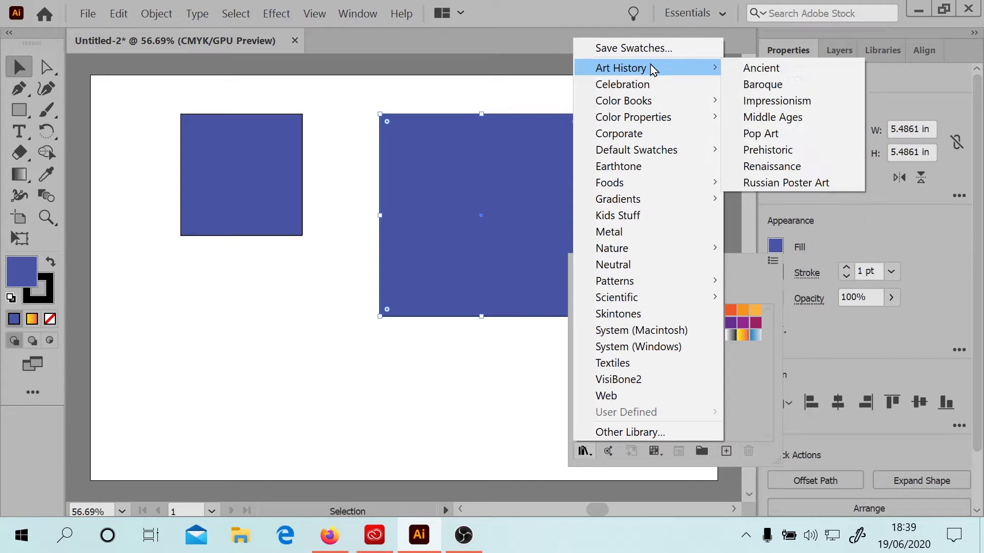
pyautogui.click(774, 101)
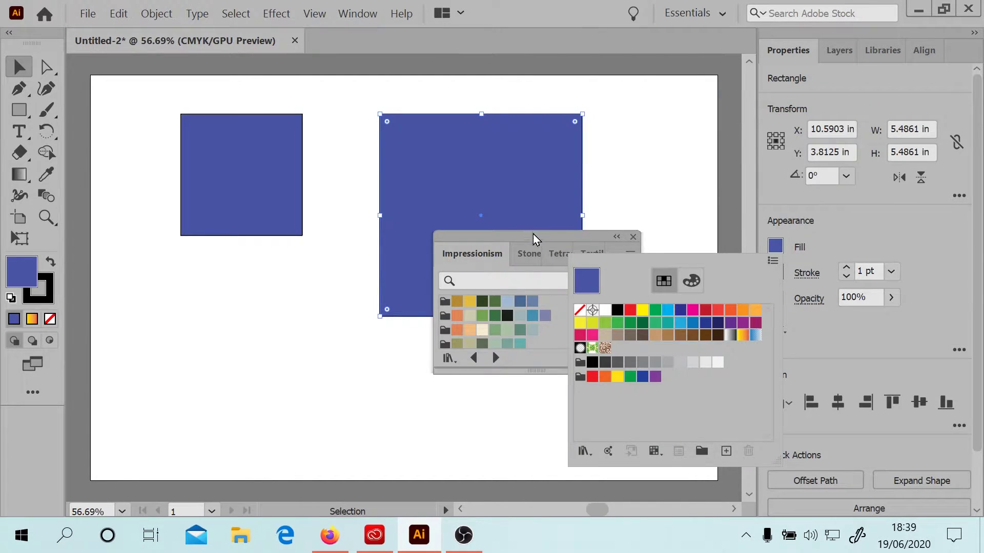
pyautogui.moveTo(582, 220); pyautogui.dragTo(616, 215)
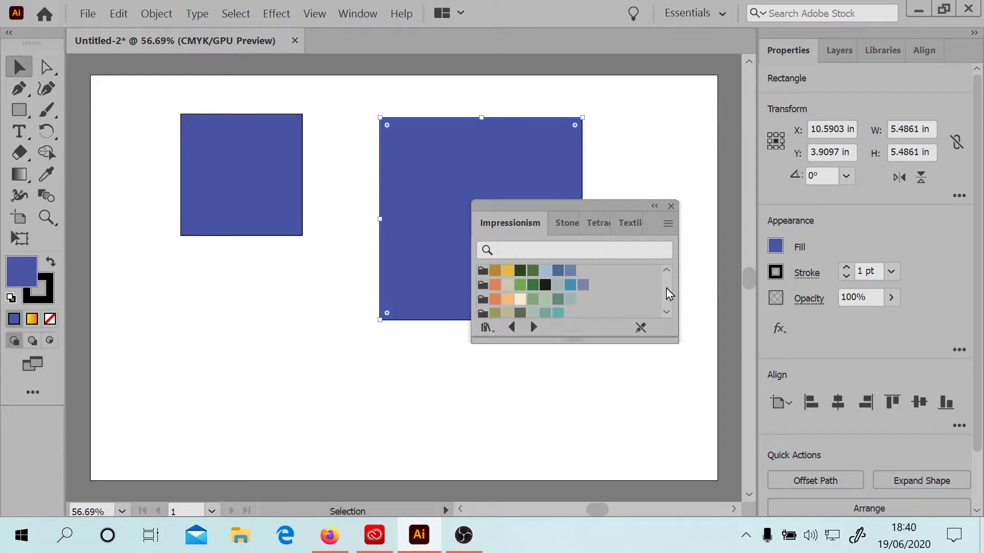
pyautogui.click(666, 313)
pyautogui.click(666, 312)
pyautogui.click(667, 312)
pyautogui.click(666, 313)
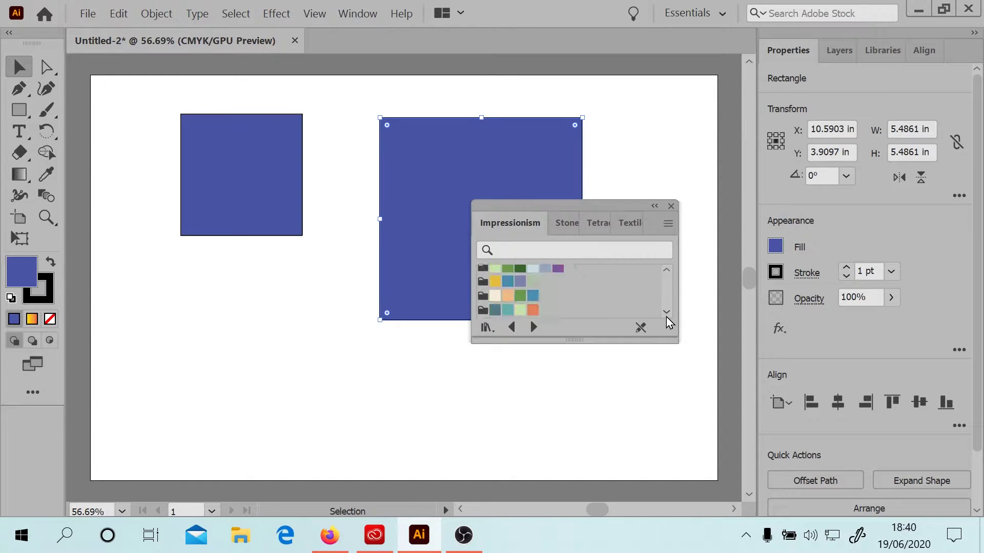
pyautogui.click(666, 313)
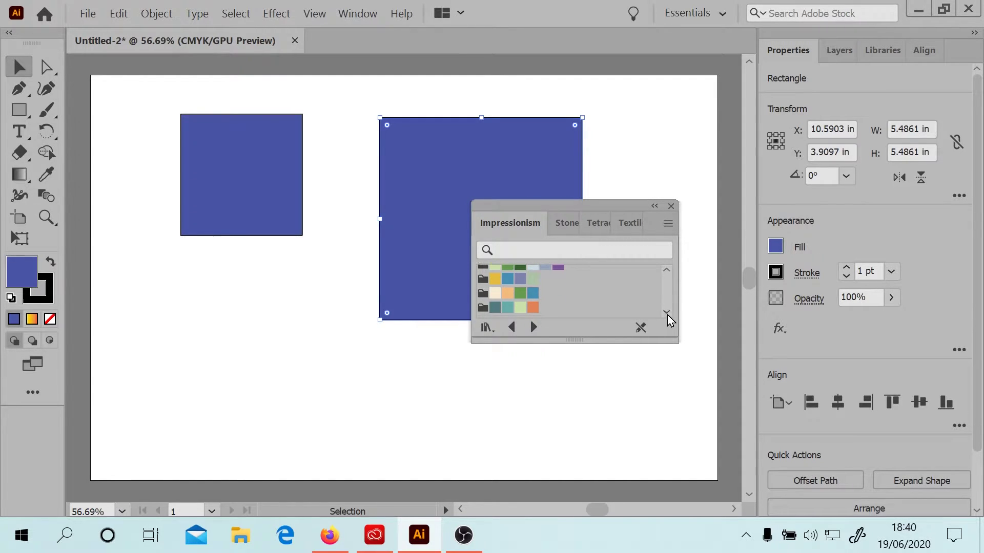
pyautogui.click(666, 269)
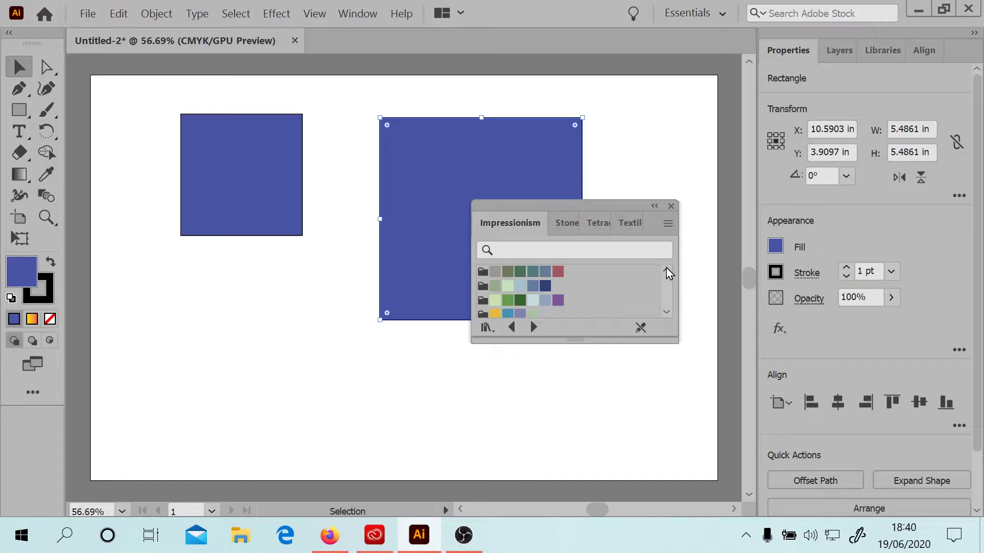
# Step: Add the Impressionism 8 colour group to the swatches and close the library
pyautogui.click(483, 324)
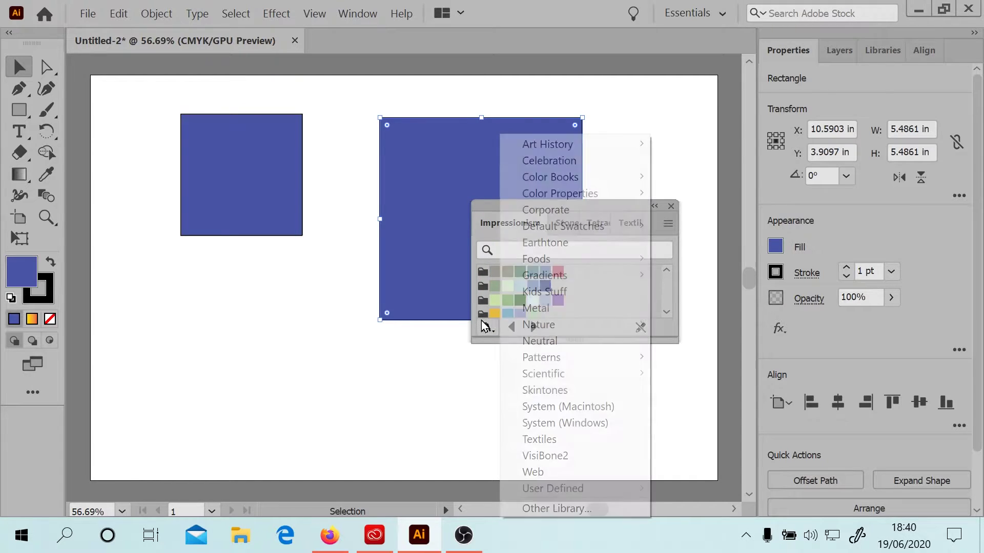
pyautogui.click(482, 315)
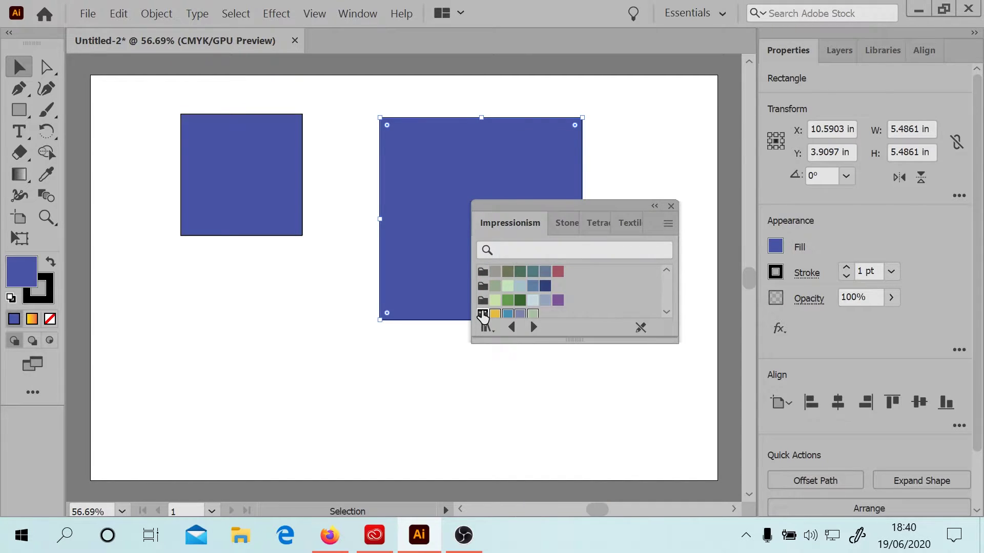
pyautogui.click(666, 311)
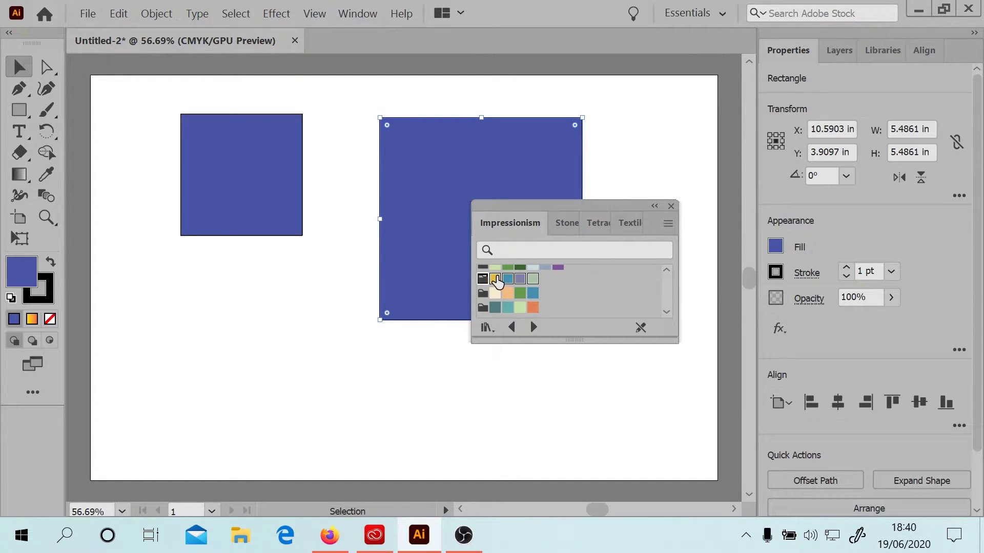
pyautogui.click(670, 206)
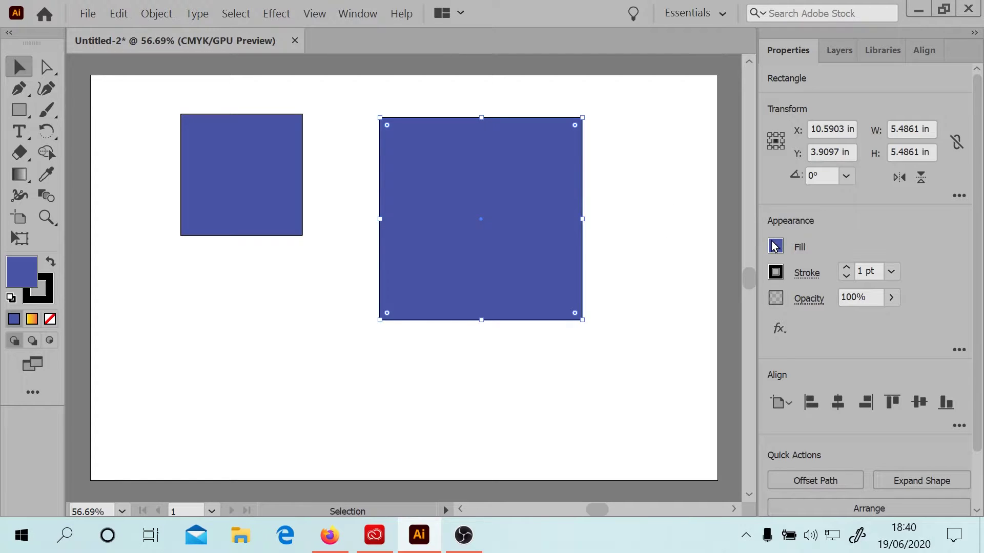
# Step: Fill the large rectangle with the group's lavender-blue swatch
pyautogui.click(774, 246)
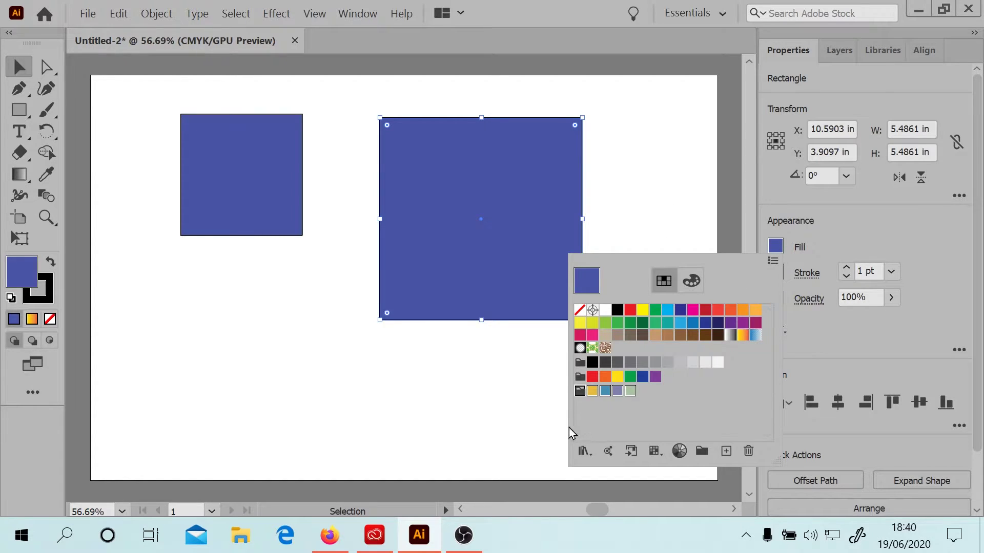
pyautogui.click(592, 392)
pyautogui.click(605, 392)
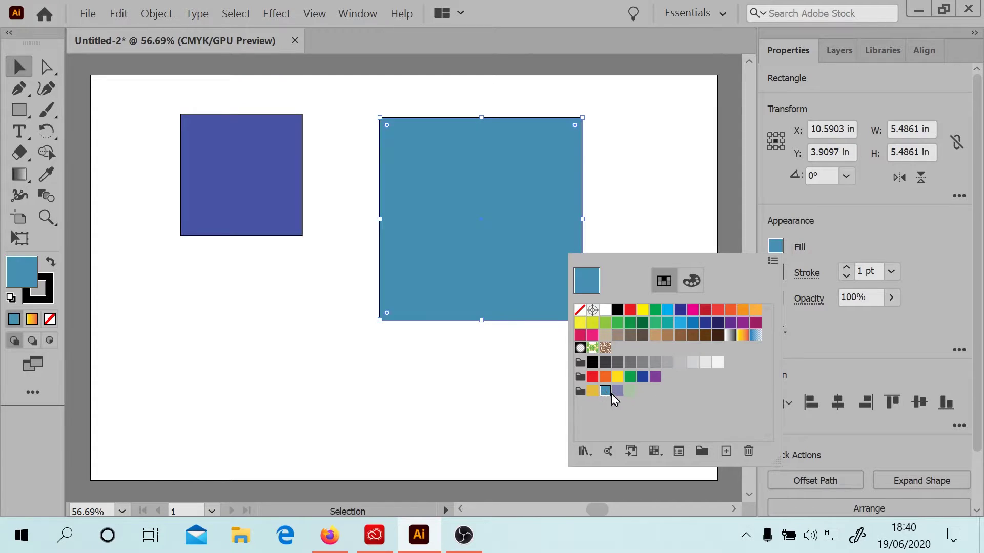
pyautogui.click(616, 392)
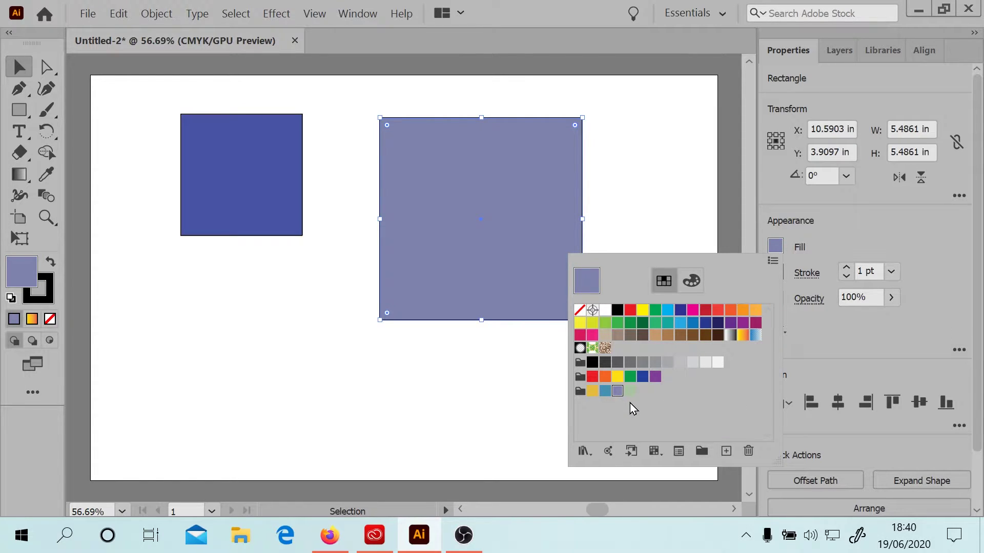
# Step: Create a global CMYK swatch named Mauve (C59 M81 Y53 K0) applied to the large square
pyautogui.click(727, 452)
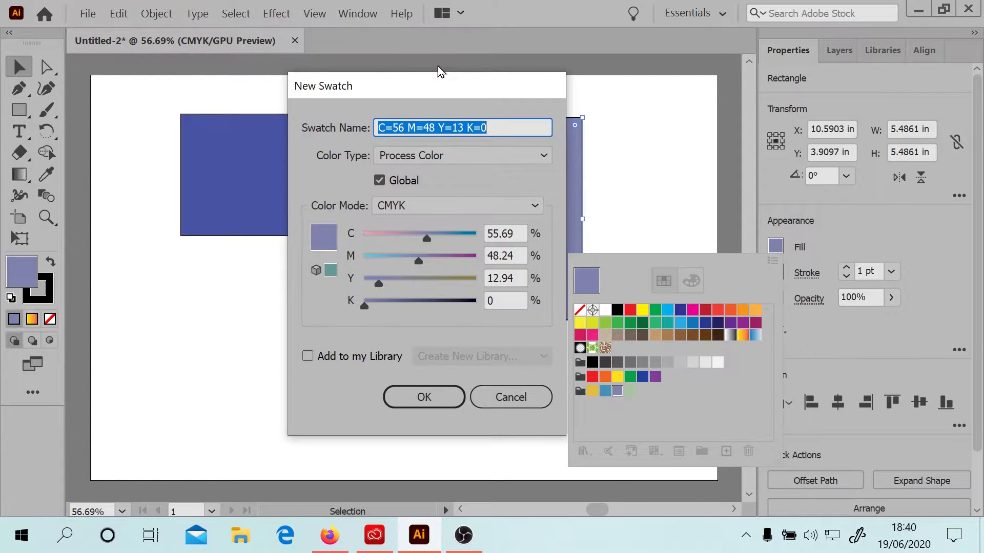
pyautogui.moveTo(433, 94); pyautogui.dragTo(698, 88)
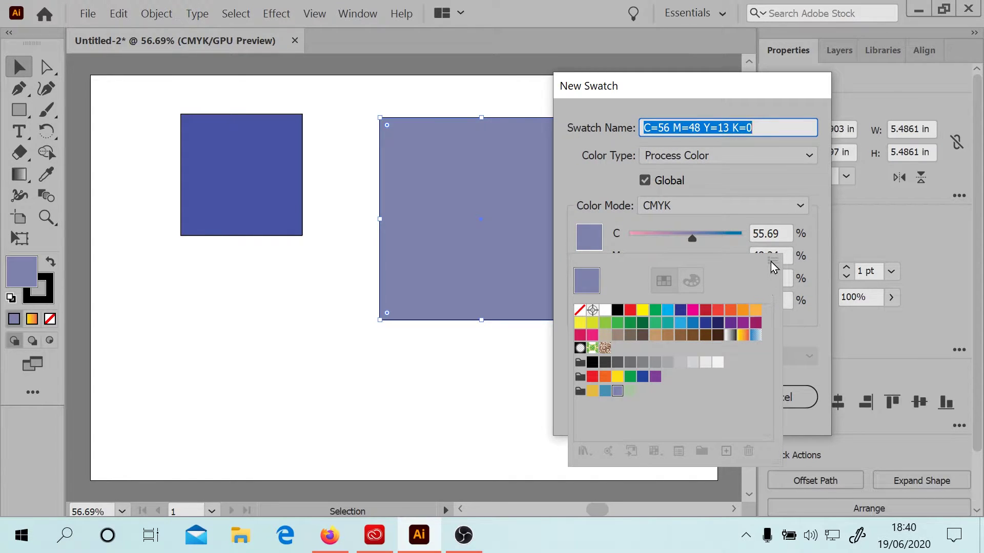
pyautogui.moveTo(654, 108); pyautogui.dragTo(348, 84)
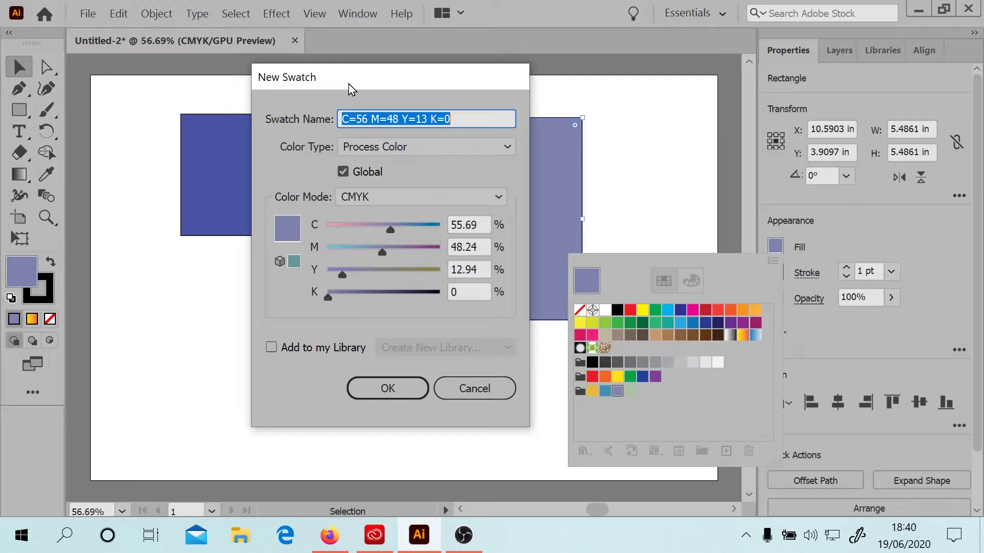
pyautogui.write('Mauve')
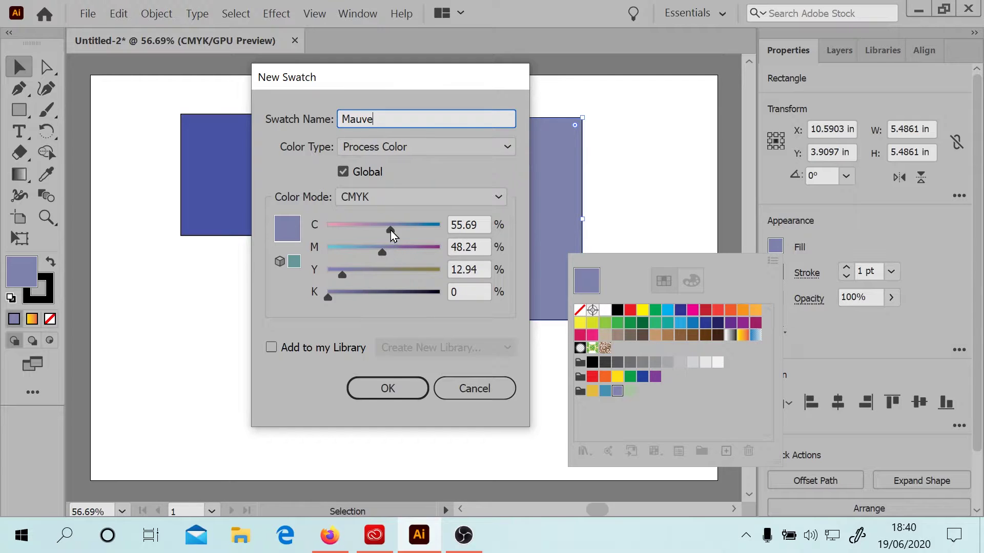
pyautogui.moveTo(391, 230); pyautogui.dragTo(389, 274)
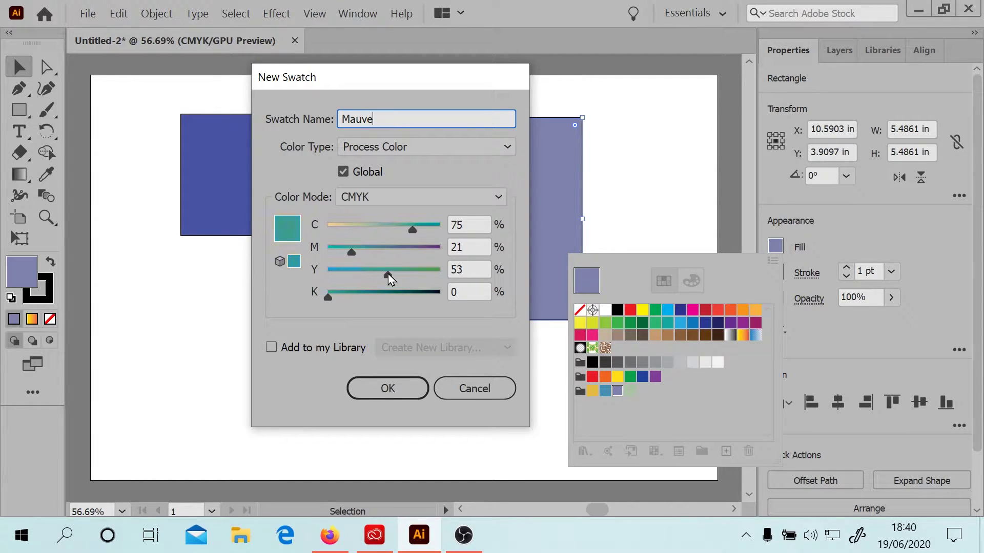
pyautogui.moveTo(405, 232); pyautogui.dragTo(421, 229)
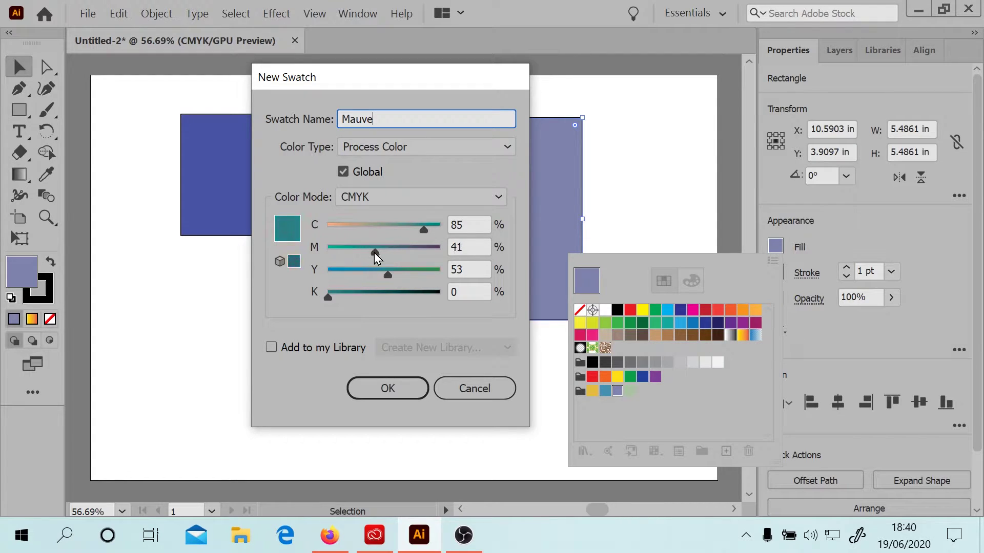
pyautogui.moveTo(392, 253); pyautogui.dragTo(394, 229)
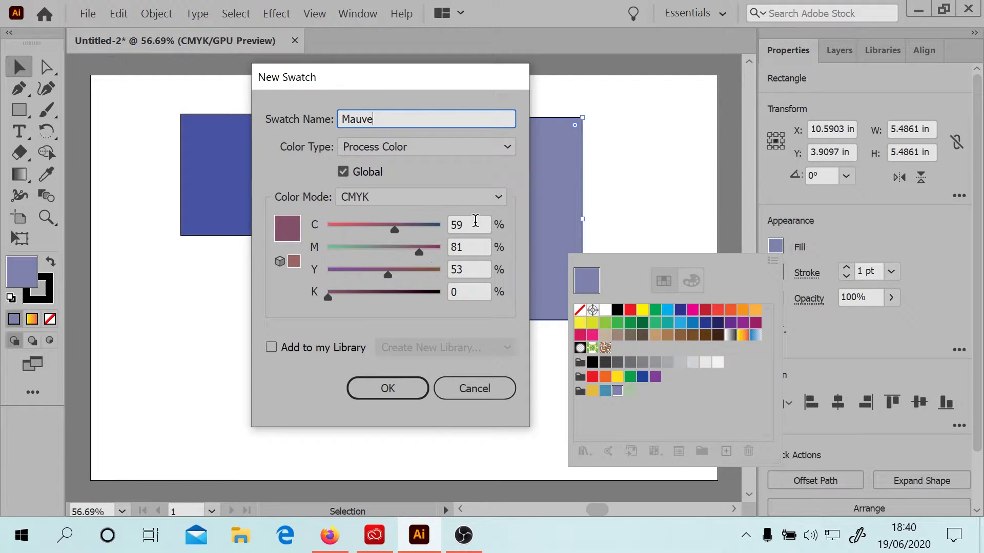
pyautogui.click(382, 391)
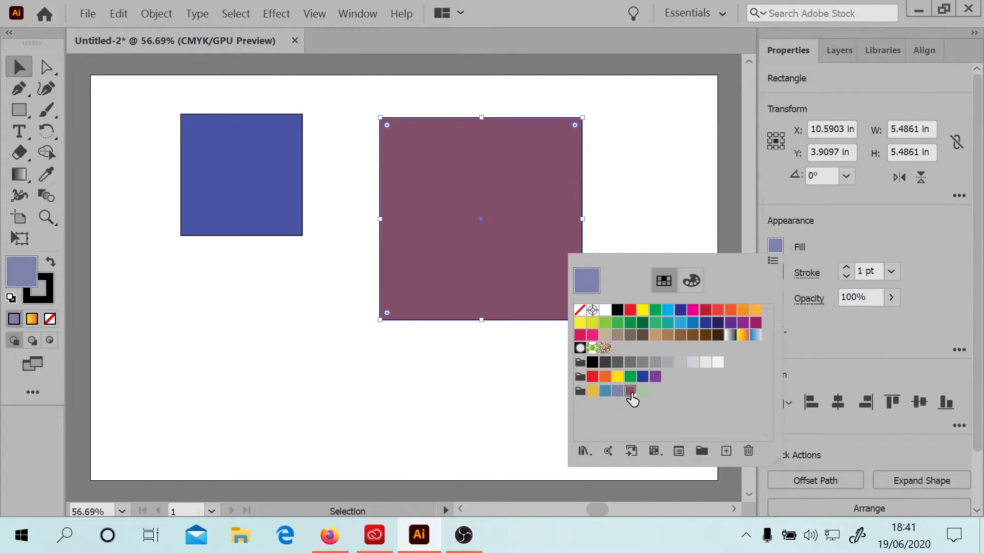
# Step: Drag the Mauve swatch out of the colour group and open the Impressionism library
pyautogui.moveTo(630, 392); pyautogui.dragTo(635, 347)
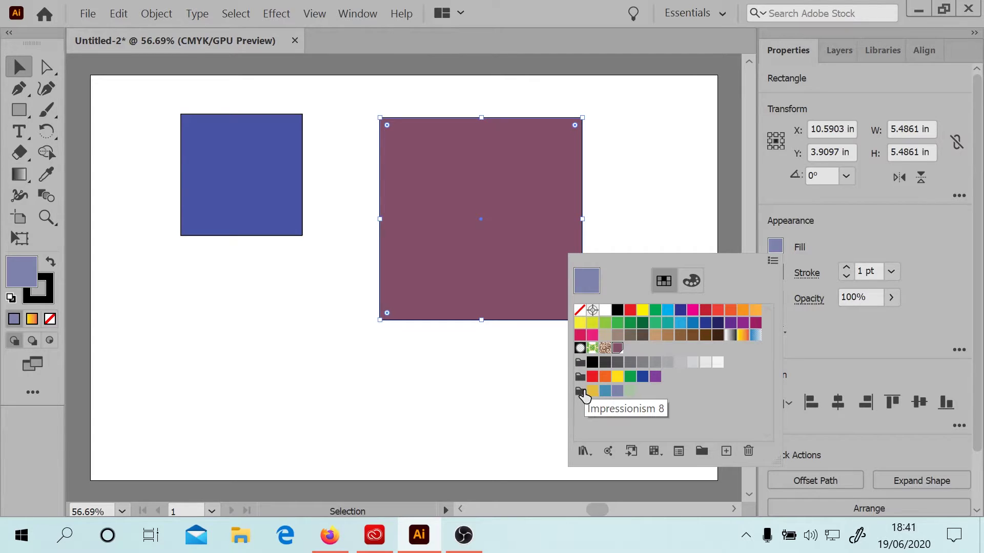
pyautogui.click(585, 451)
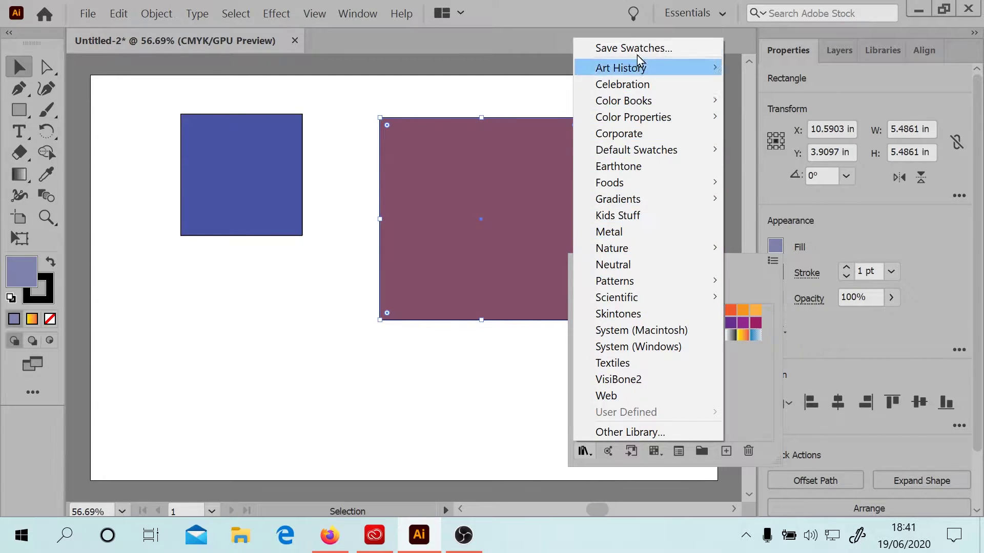
pyautogui.moveTo(644, 71)
pyautogui.click(776, 100)
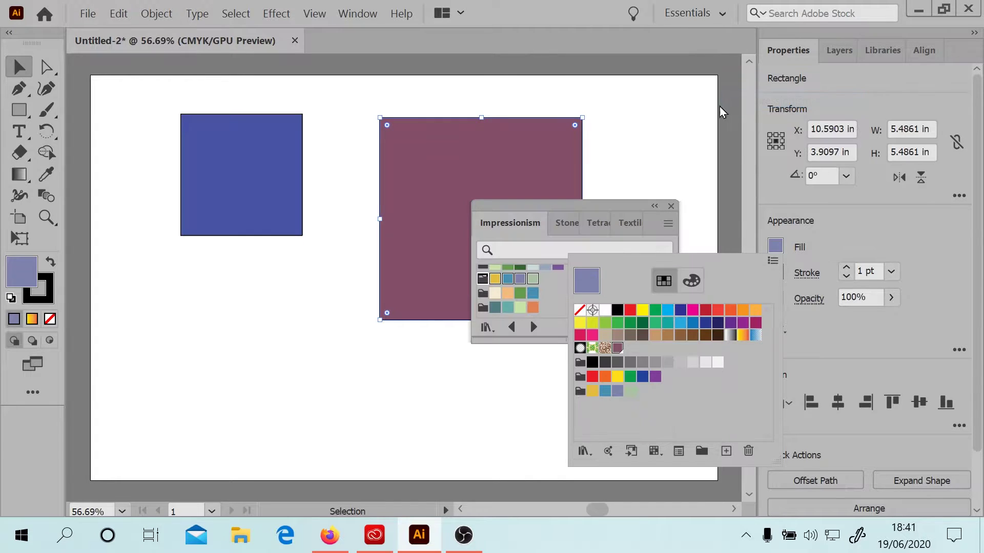
# Step: Close the Impressionism library and bring the document's fill swatches back up
pyautogui.click(589, 205)
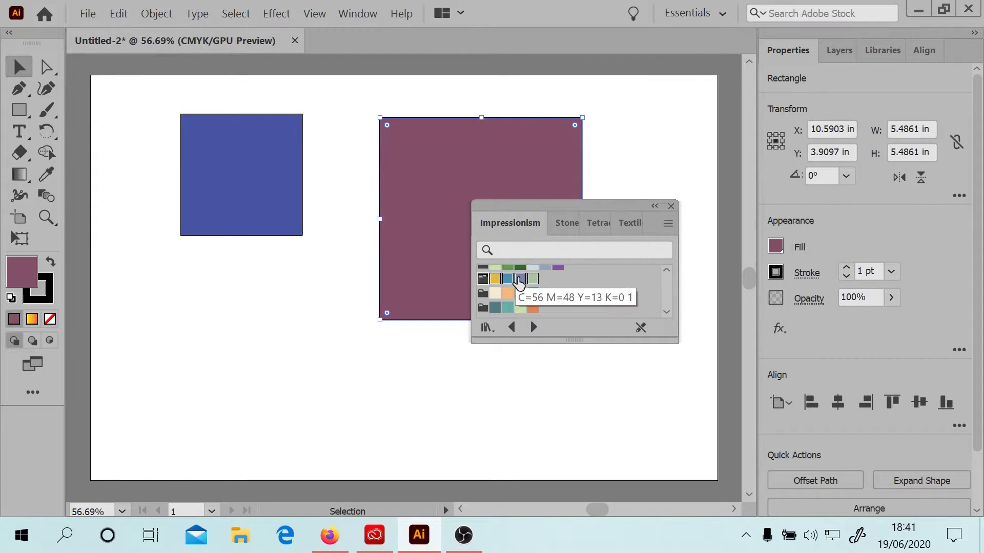
pyautogui.click(671, 207)
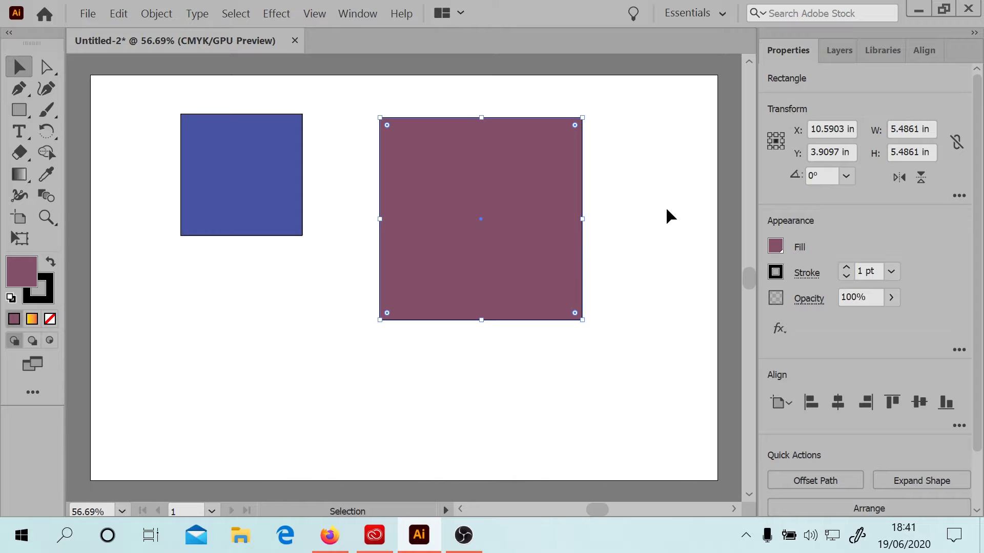
pyautogui.click(781, 246)
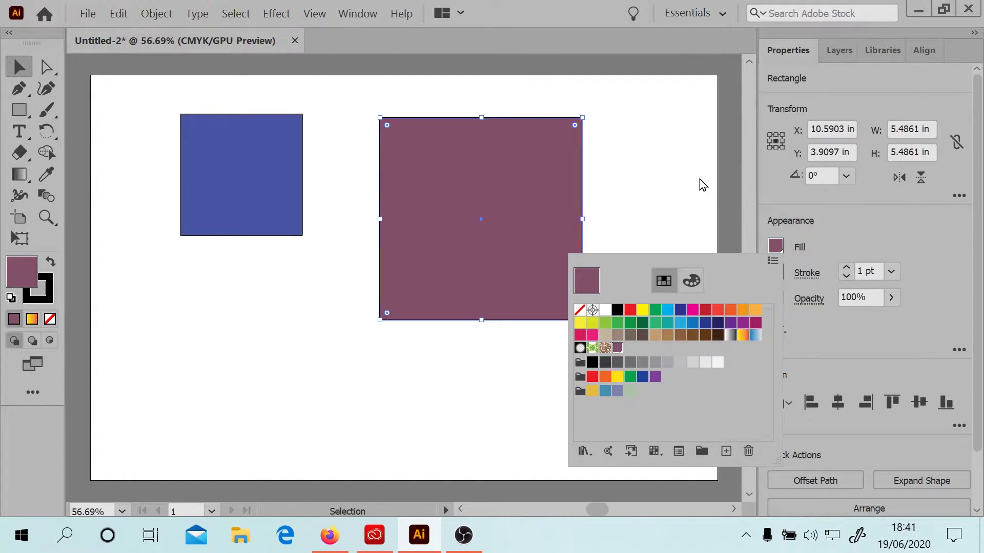
# Step: Draw a 3-sided polygon triangle at the lower left of the page
pyautogui.click(875, 243)
pyautogui.click(19, 113)
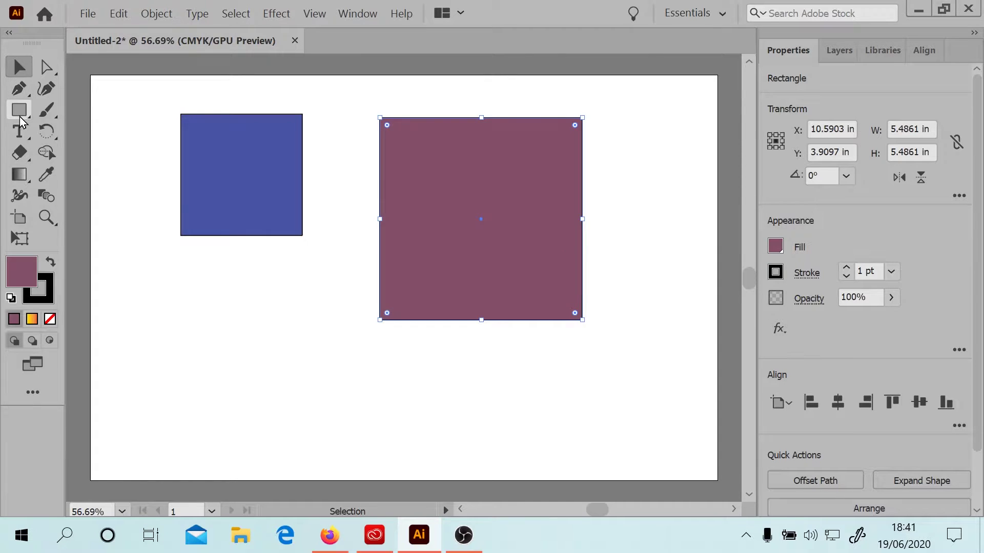
pyautogui.click(97, 154)
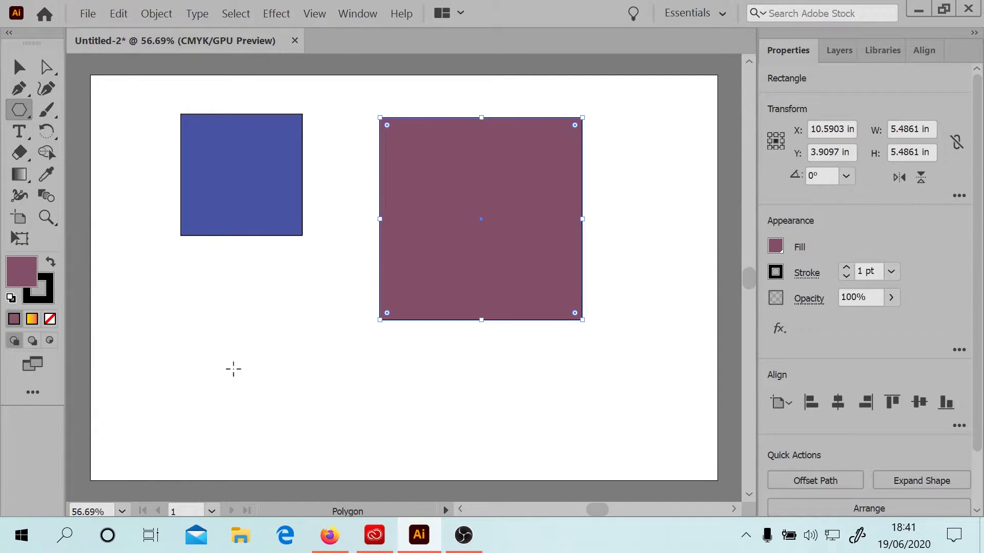
pyautogui.click(233, 369)
pyautogui.write('3')
pyautogui.press('Return')
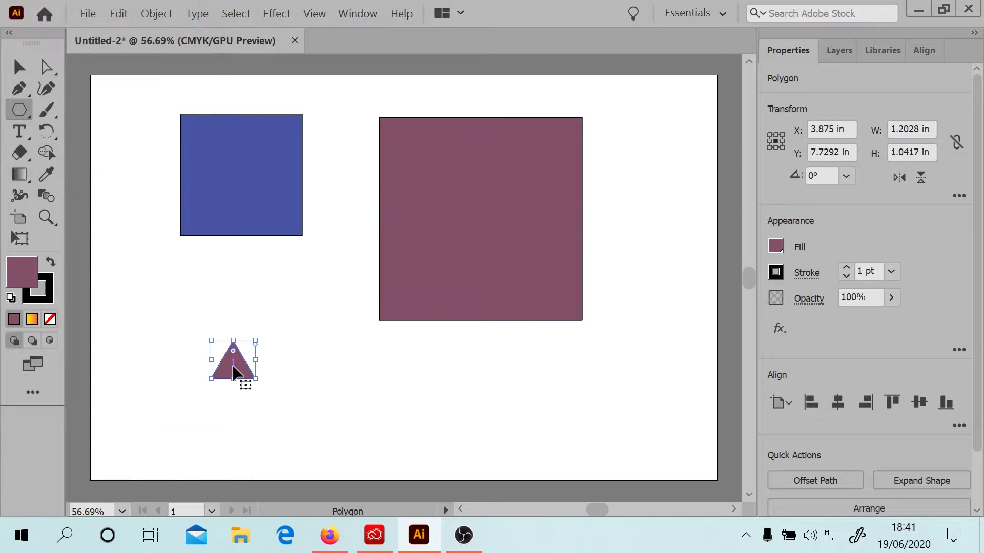
# Step: Duplicate the triangle, place the copy beside it, and fill both triangles red
pyautogui.hotkey('ctrl', 'c')
pyautogui.hotkey('ctrl', 'v')
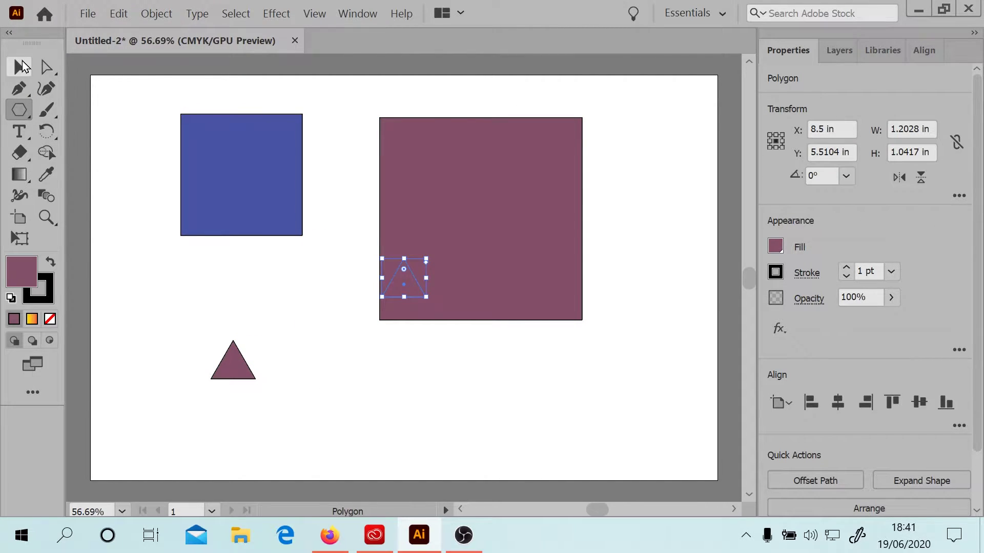
pyautogui.click(19, 65)
pyautogui.moveTo(398, 289); pyautogui.dragTo(326, 387)
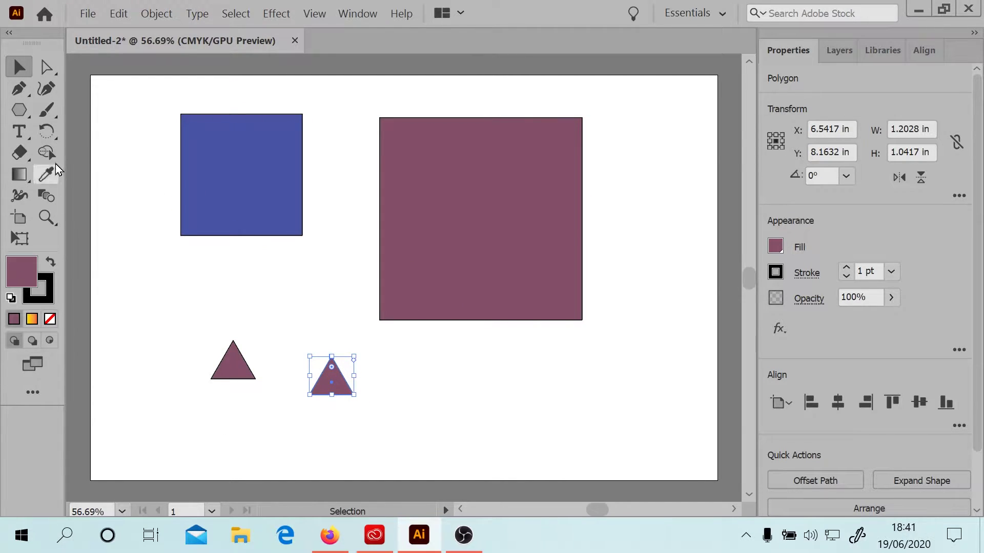
pyautogui.moveTo(145, 303); pyautogui.dragTo(365, 417)
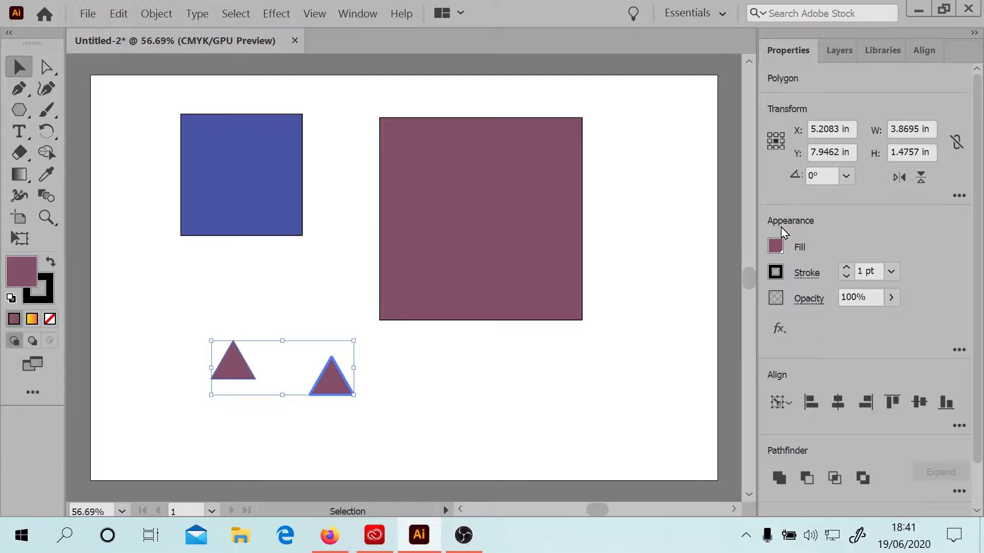
pyautogui.click(775, 251)
pyautogui.click(630, 310)
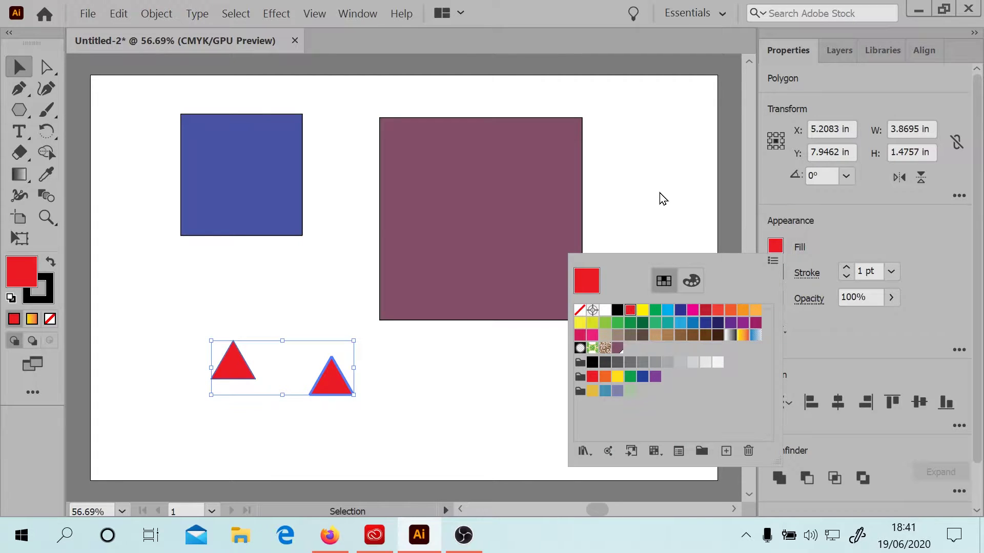
pyautogui.keyDown('shift'); pyautogui.click(266, 154); pyautogui.keyUp('shift')
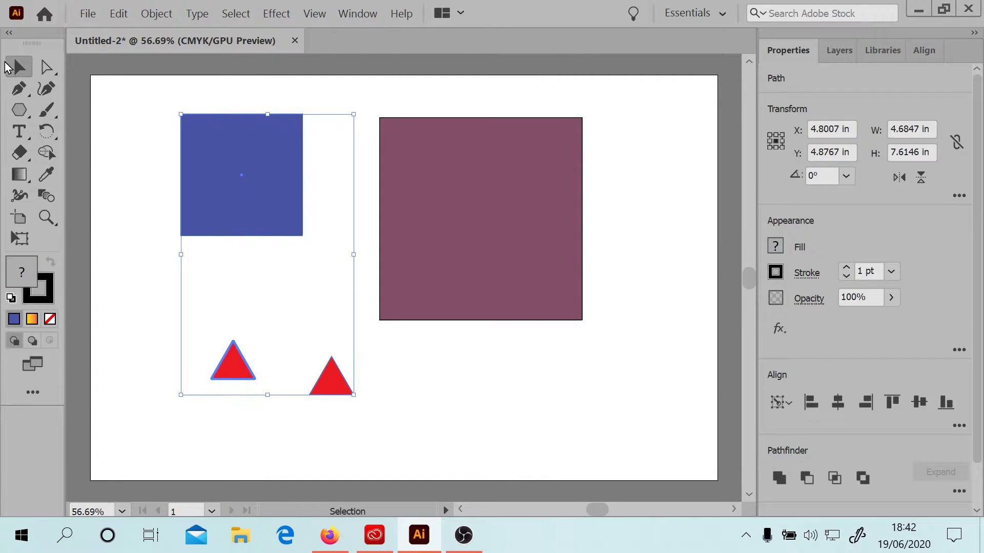
# Step: Draw an ellipse above the triangles and move it left, clear of the large square
pyautogui.click(19, 109)
pyautogui.moveTo(15, 119); pyautogui.dragTo(110, 133)
pyautogui.moveTo(301, 266); pyautogui.dragTo(380, 328)
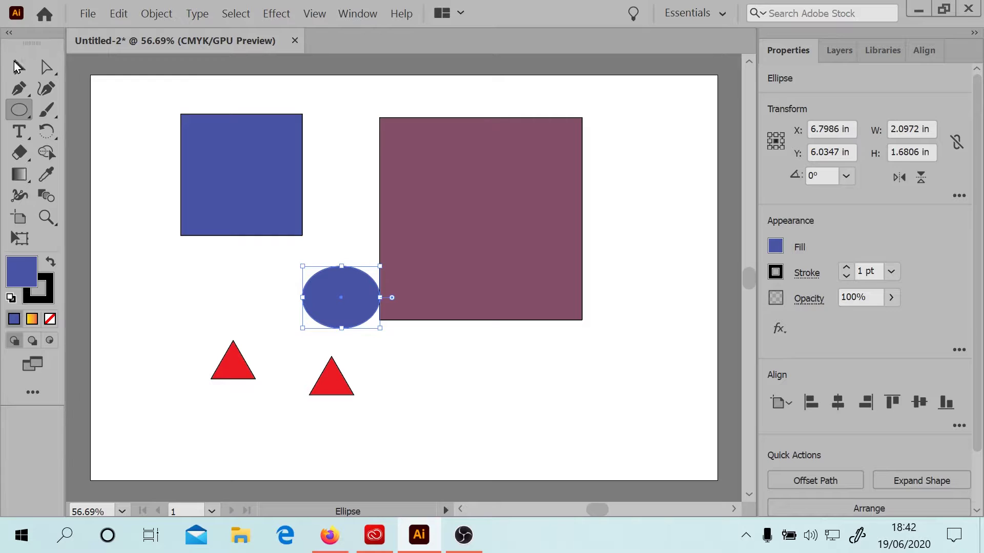
pyautogui.press('v')
pyautogui.click(457, 438)
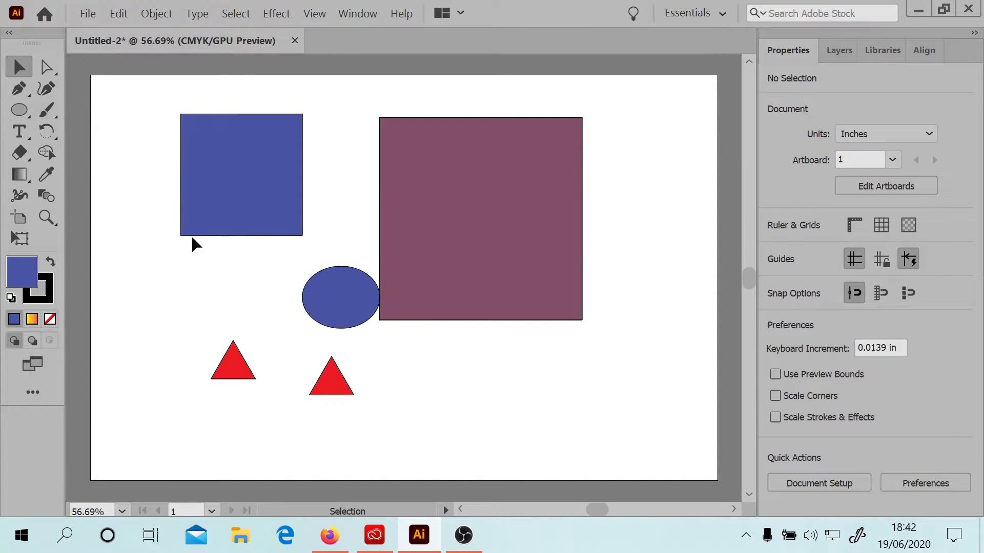
pyautogui.moveTo(336, 290); pyautogui.dragTo(296, 292)
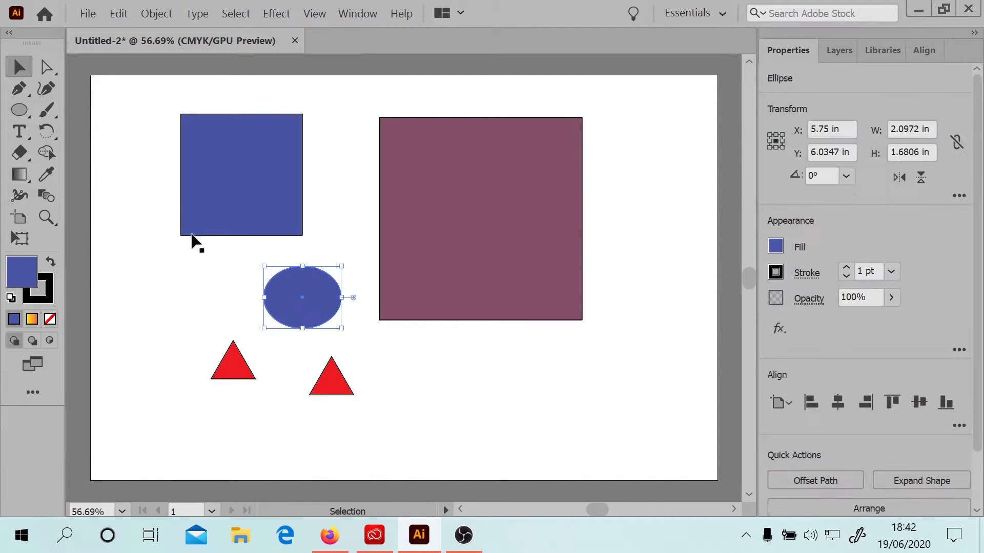
pyautogui.click(167, 237)
# Step: Fill the small square and both triangles with the Mauve swatch
pyautogui.click(219, 185)
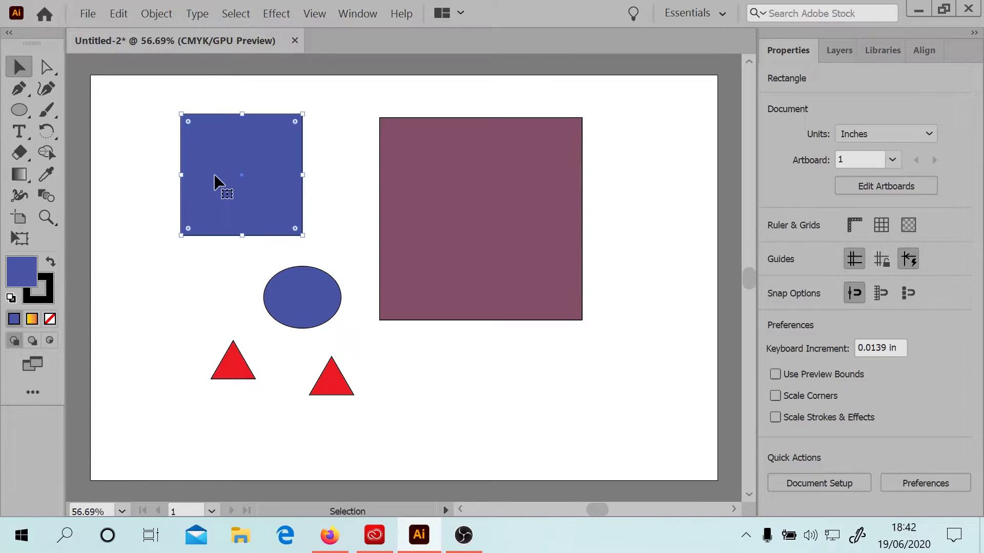
pyautogui.keyDown('shift'); pyautogui.click(238, 373); pyautogui.keyUp('shift')
pyautogui.keyDown('shift'); pyautogui.click(338, 392); pyautogui.keyUp('shift')
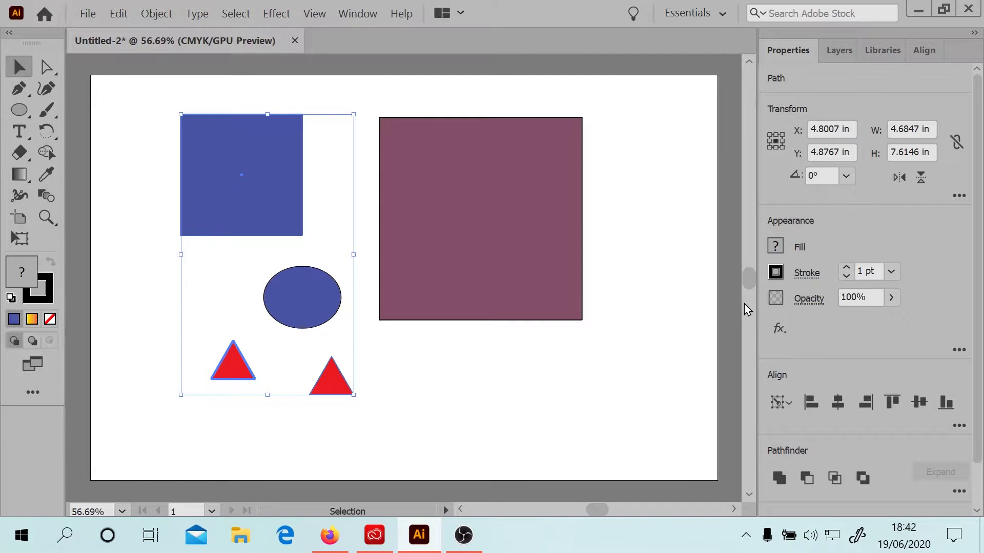
pyautogui.click(776, 247)
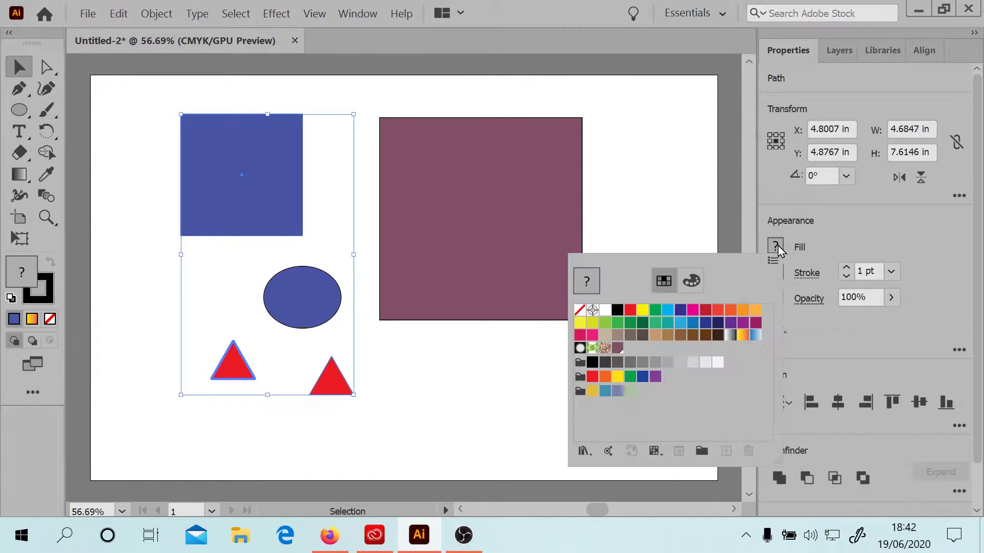
pyautogui.click(617, 348)
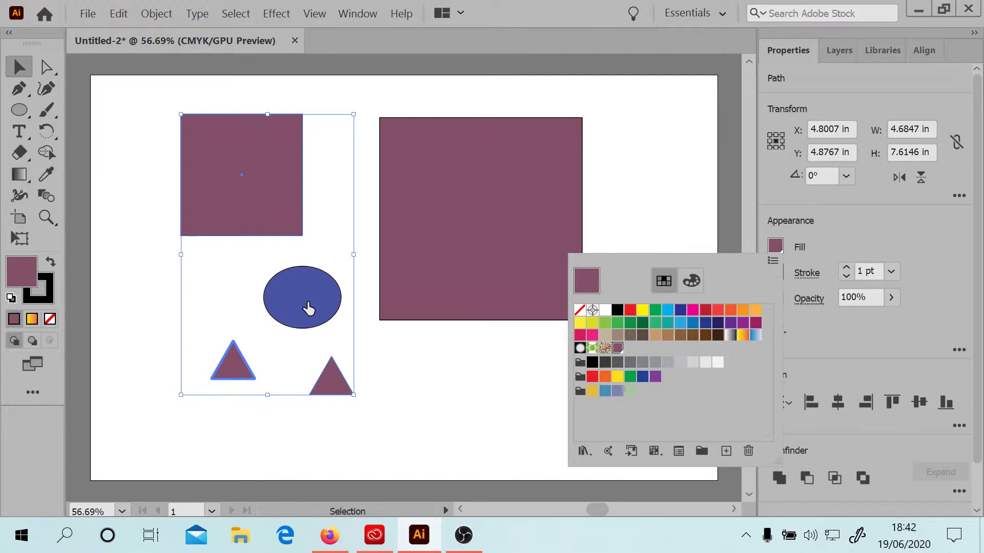
pyautogui.click(25, 69)
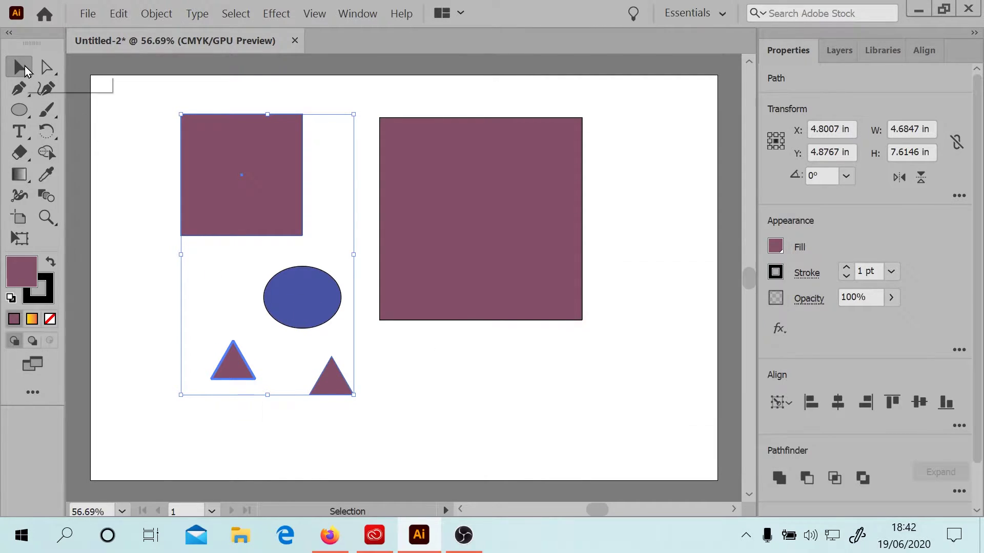
pyautogui.click(419, 393)
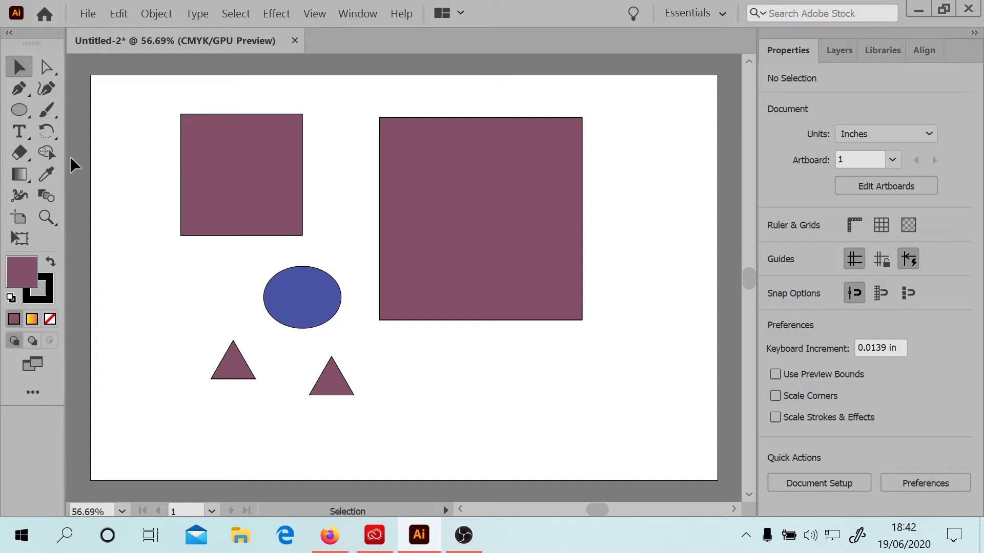
# Step: Move the large square to the top-right and enlarge the right triangle, shifting it toward centre
pyautogui.moveTo(461, 228); pyautogui.dragTo(583, 185)
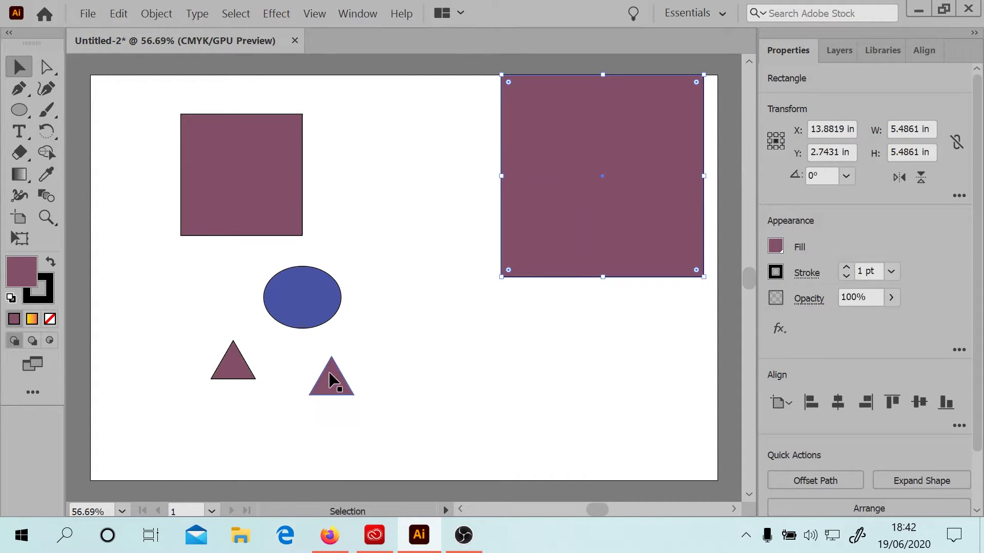
pyautogui.moveTo(329, 377); pyautogui.dragTo(553, 407)
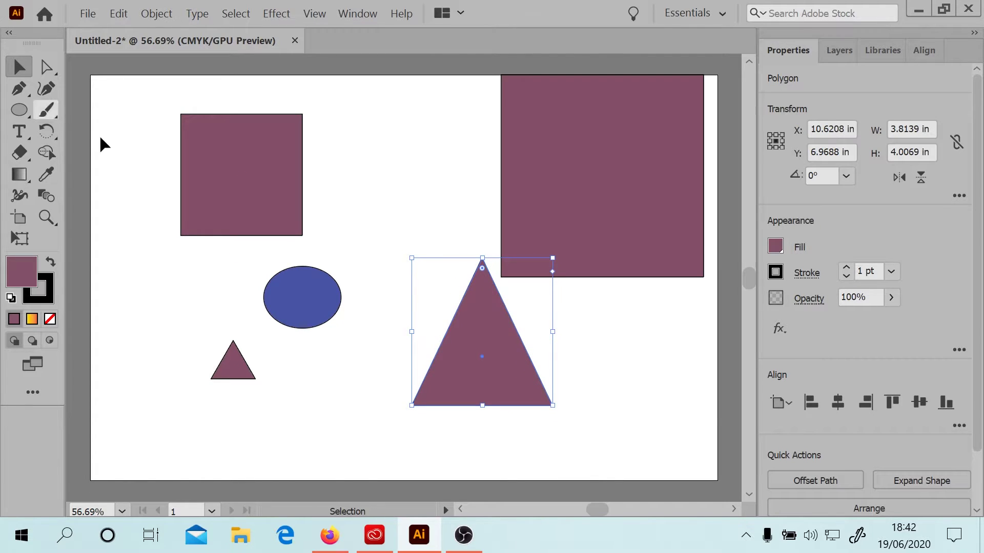
pyautogui.moveTo(466, 330); pyautogui.dragTo(405, 297)
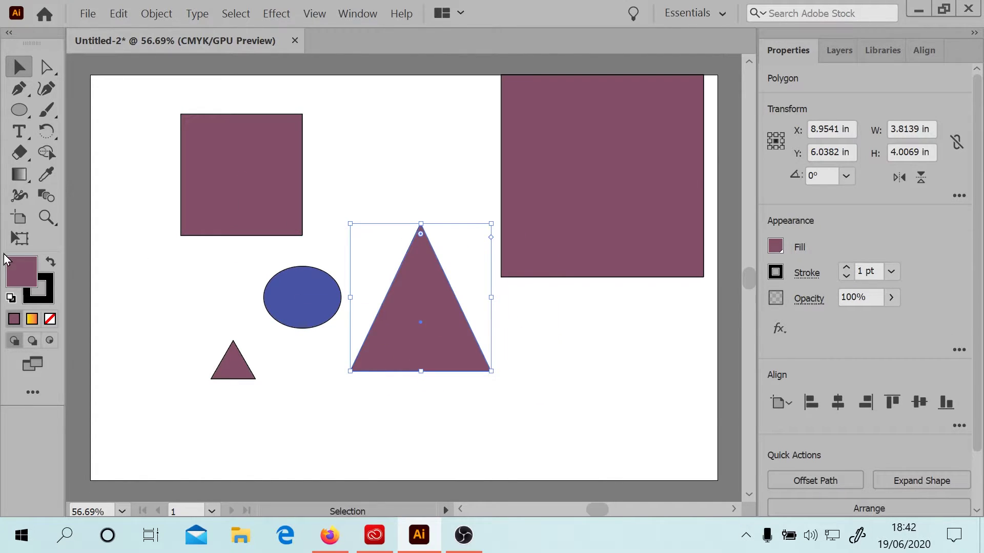
# Step: Choose Free Transform with Free Distort, nudge the big triangle down-left, and enable Constrain
pyautogui.click(19, 239)
pyautogui.click(128, 212)
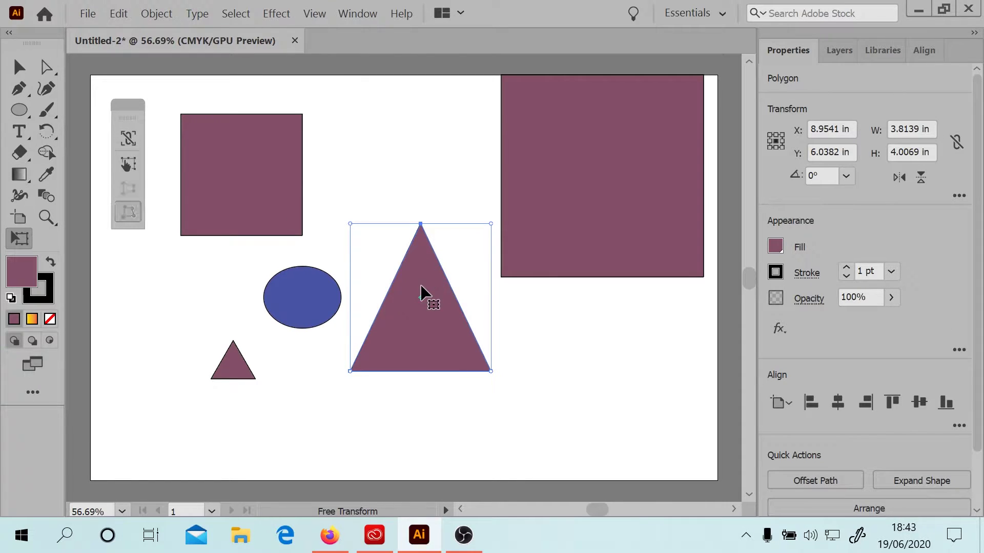
pyautogui.moveTo(419, 226); pyautogui.dragTo(402, 245)
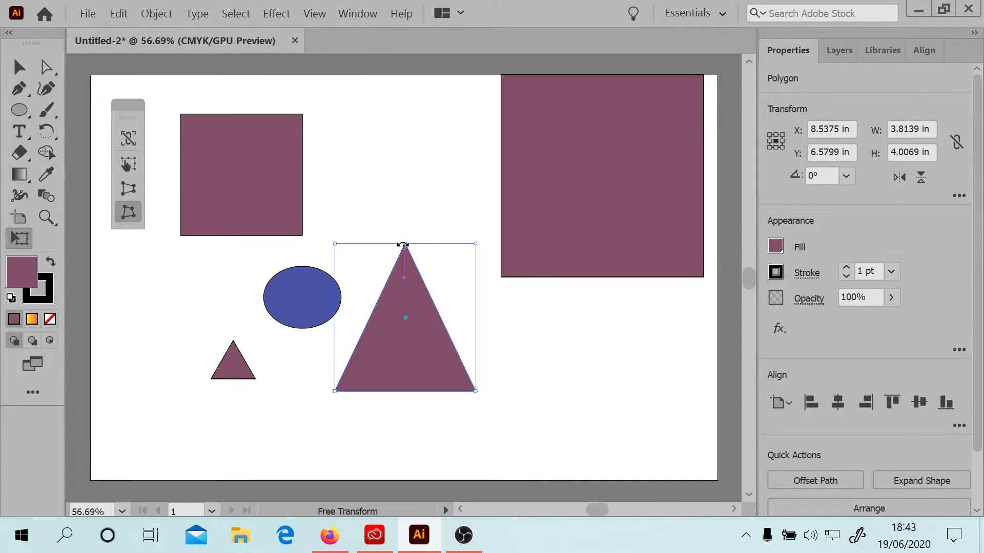
pyautogui.click(128, 144)
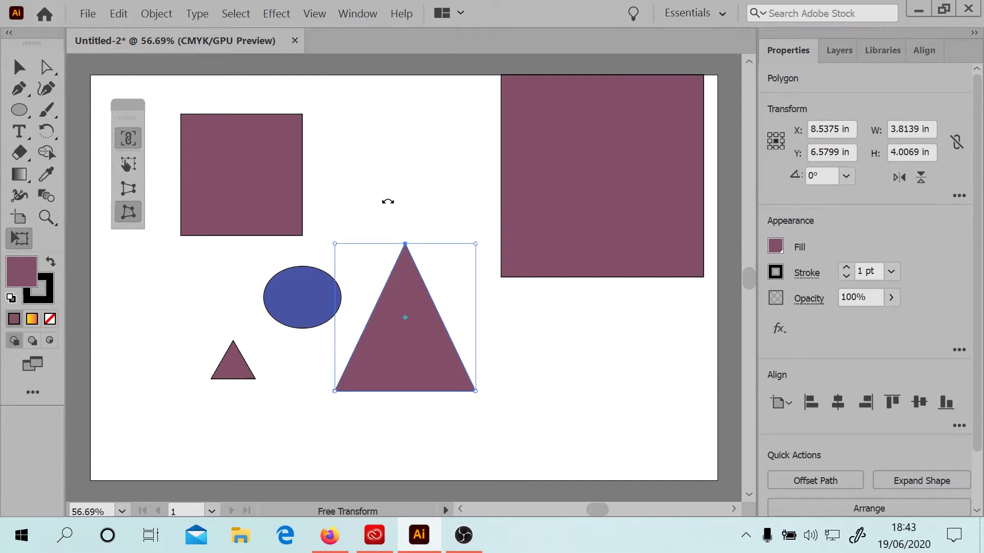
# Step: Stretch the big triangle taller to about 3.81 × 5.32 in, apex pulled left
pyautogui.moveTo(482, 242); pyautogui.dragTo(477, 100)
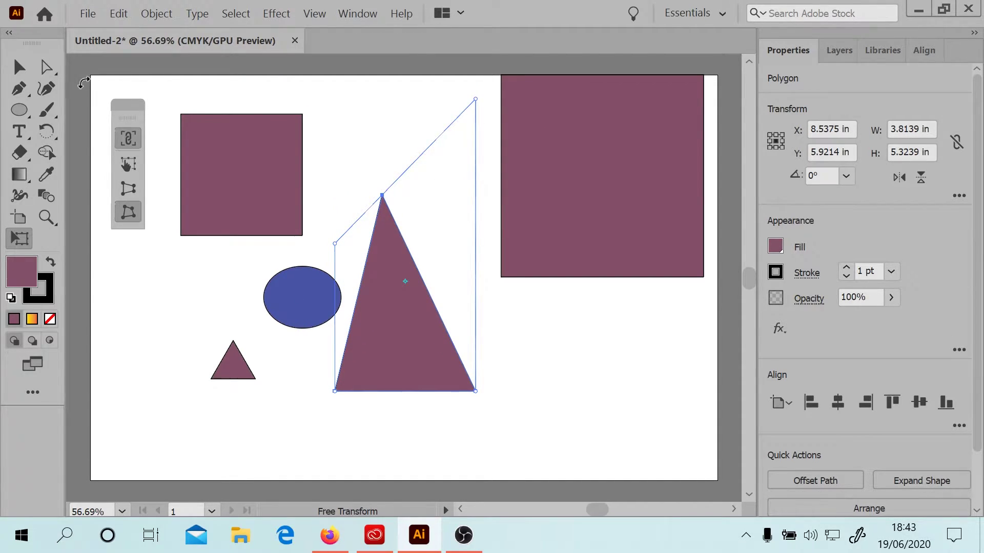
# Step: Return to the Selection tool and isolate the large triangle for editing on its own
pyautogui.press('v')
pyautogui.click(570, 337)
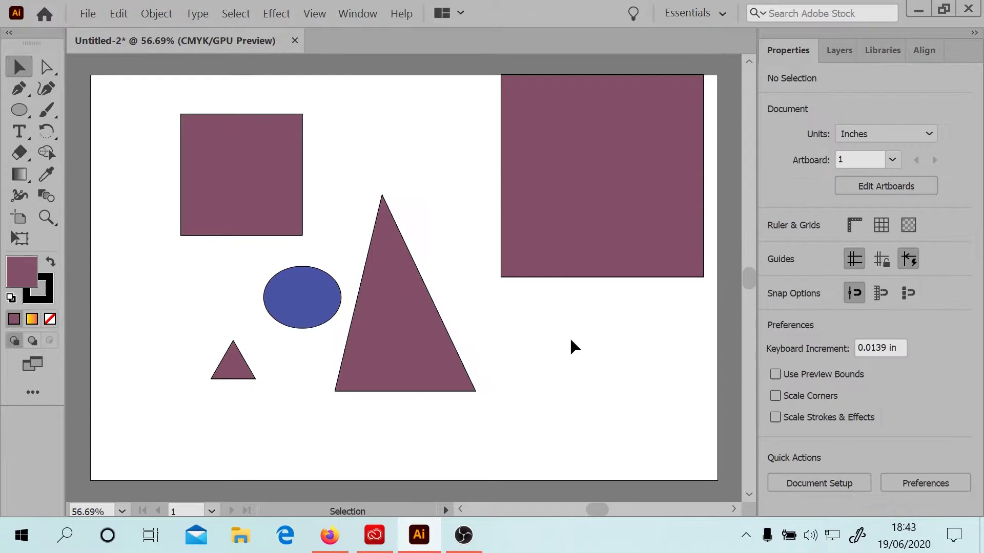
pyautogui.doubleClick(438, 330)
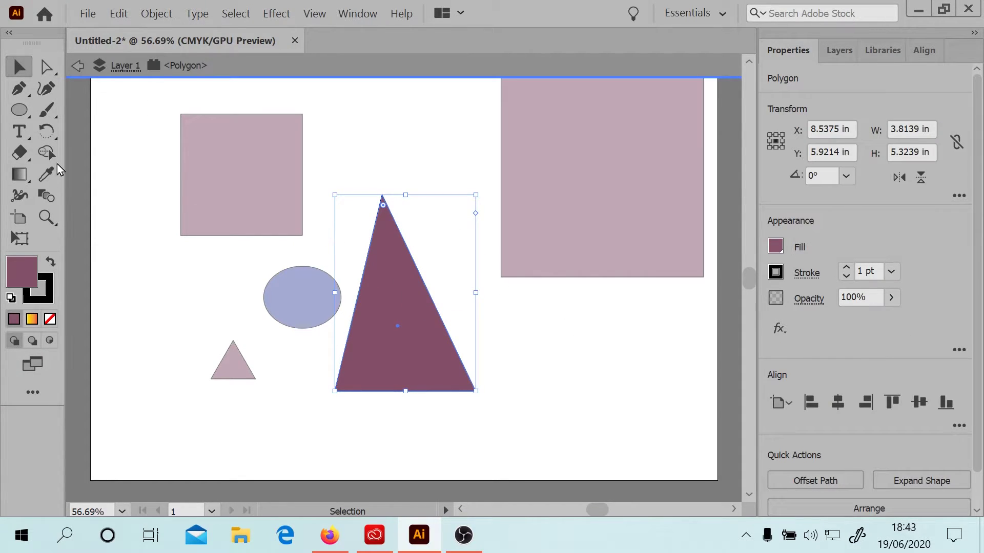
pyautogui.click(188, 270)
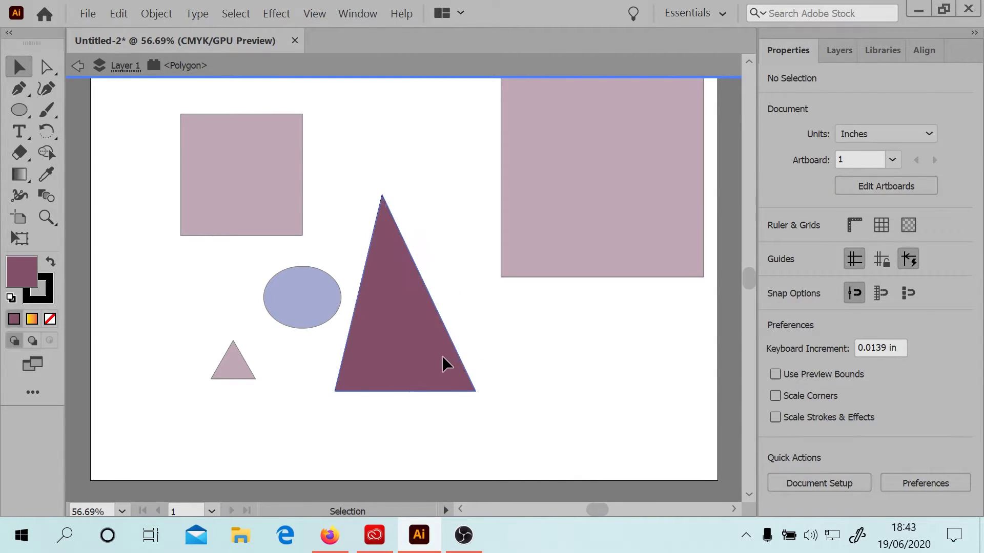
pyautogui.click(391, 317)
# Step: Undo an accidental text fill, then thicken the triangle's black stroke to 31 pt
pyautogui.click(19, 131)
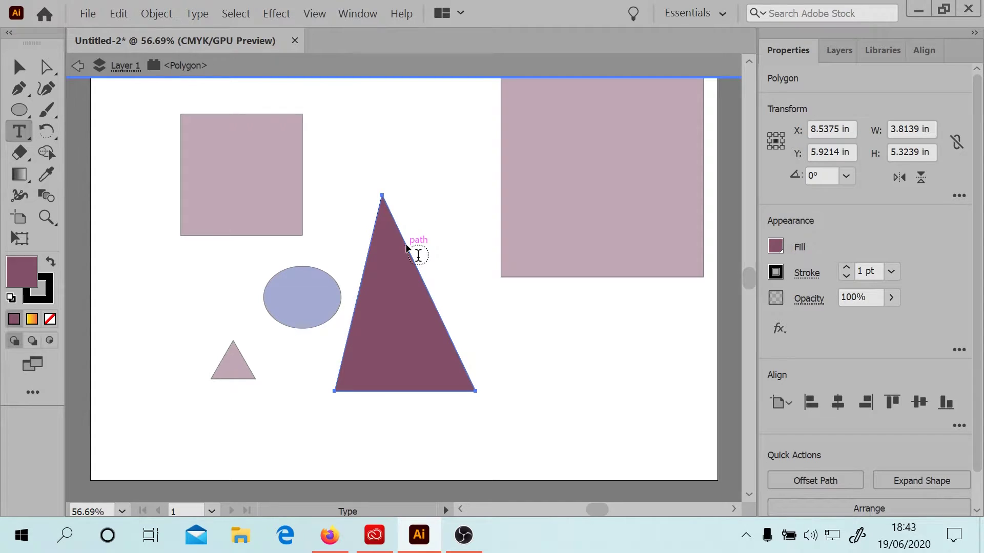
pyautogui.click(418, 254)
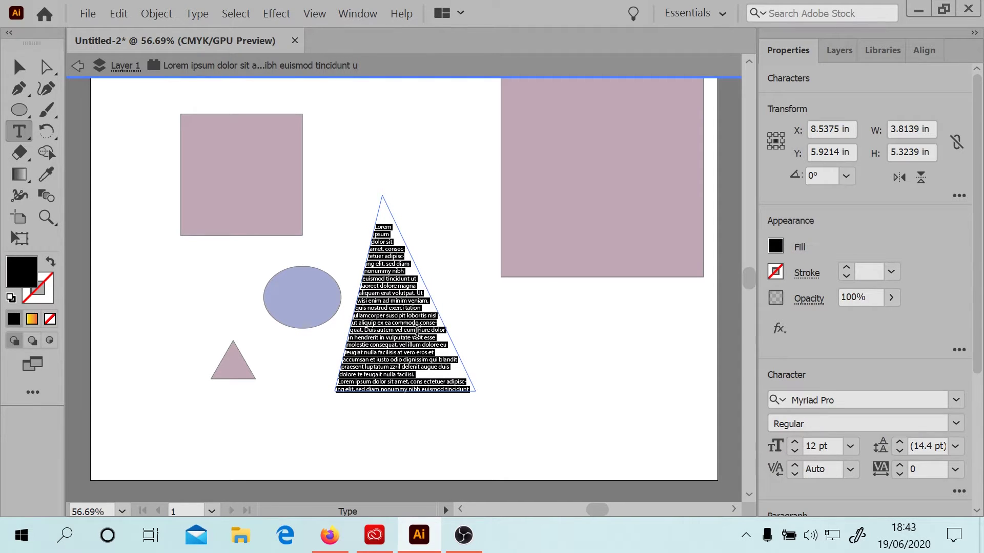
pyautogui.hotkey('ctrl', 'z')
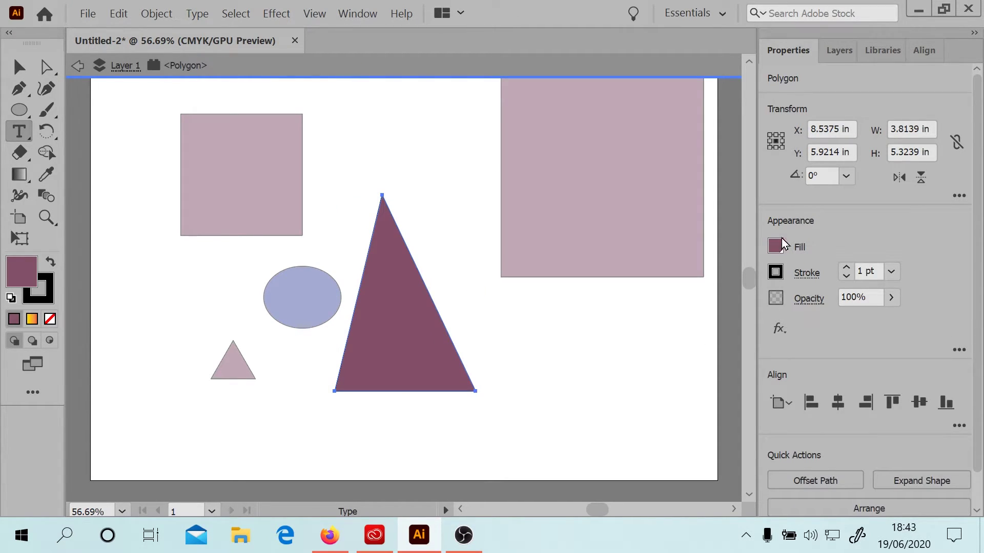
pyautogui.moveTo(847, 268); pyautogui.dragTo(846, 269)
# Step: Align the triangle's 31 pt stroke to Center after trying Inside and Outside alignment
pyautogui.click(15, 69)
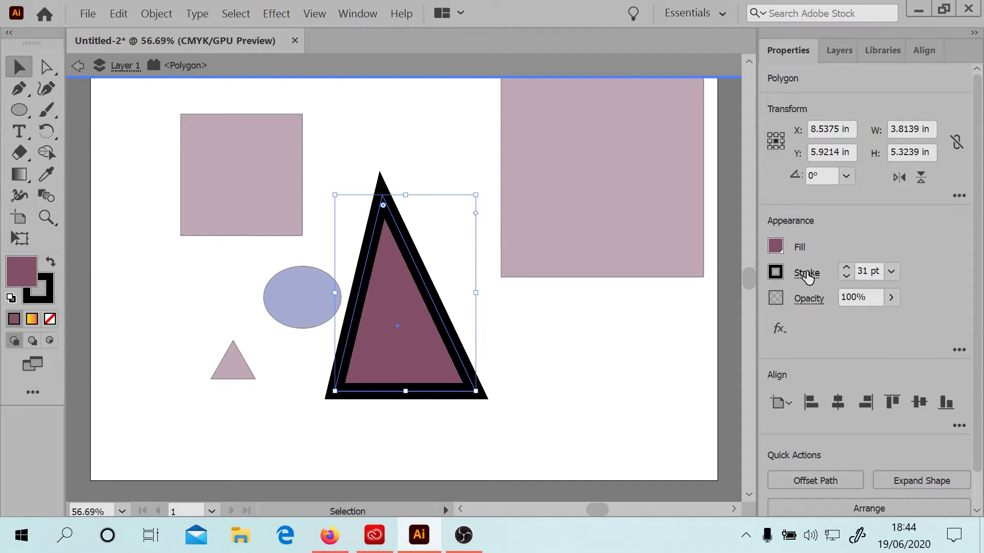
pyautogui.click(807, 273)
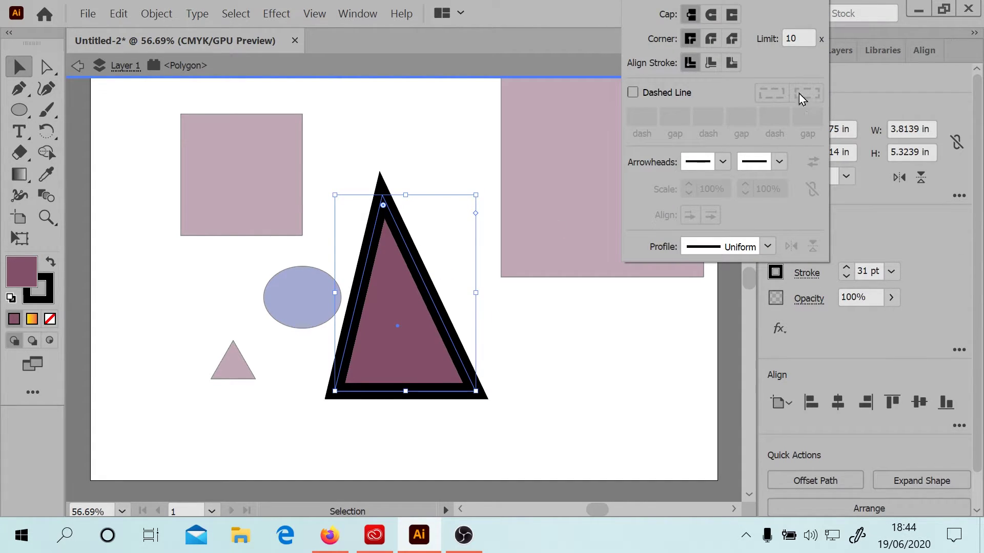
pyautogui.click(711, 62)
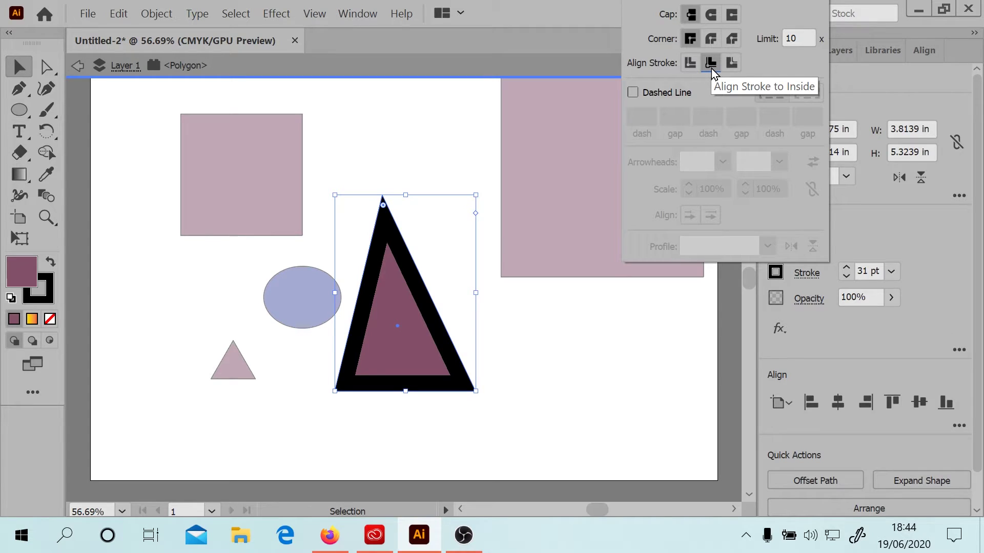
pyautogui.click(731, 63)
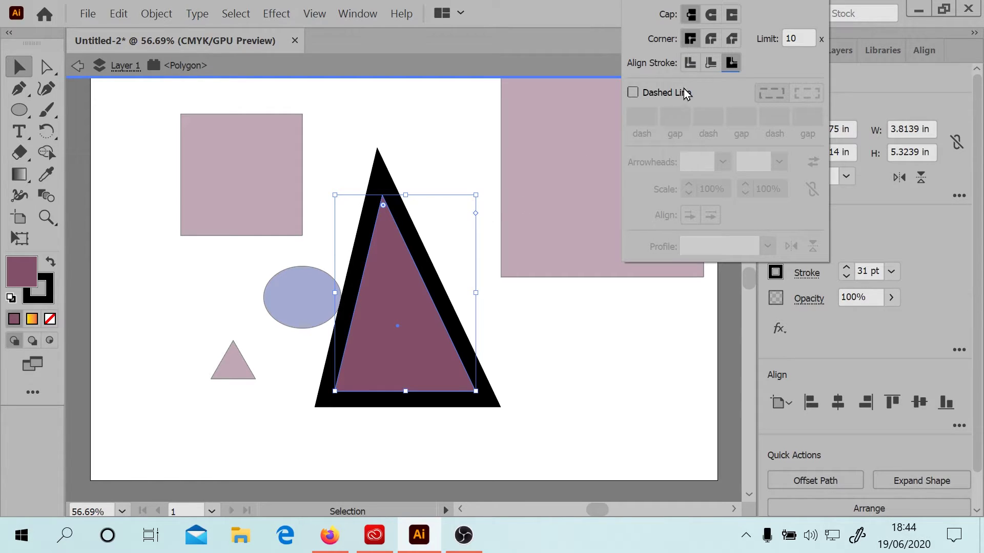
pyautogui.click(691, 63)
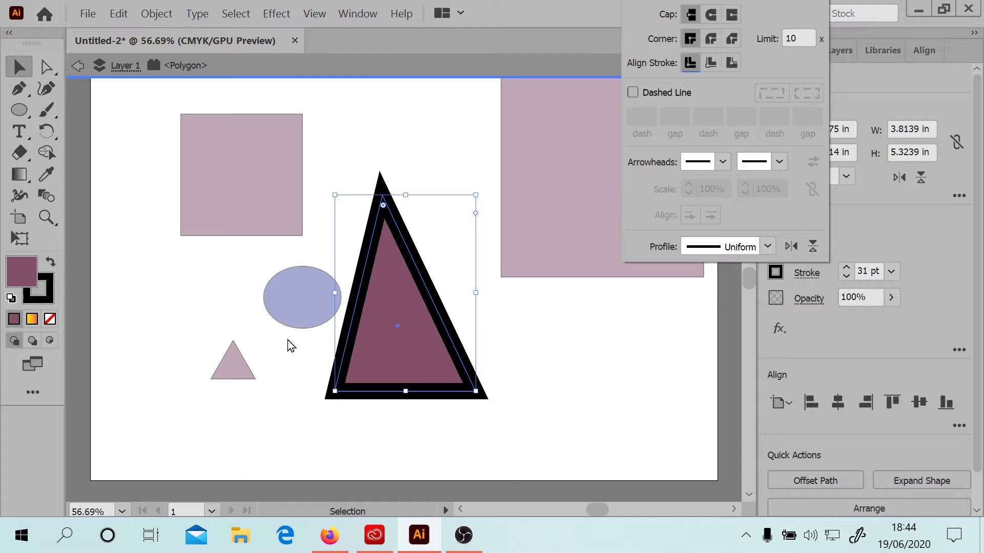
pyautogui.click(439, 137)
# Step: Exit isolation mode and move the blue ellipse left and the small triangle down-left
pyautogui.doubleClick(440, 136)
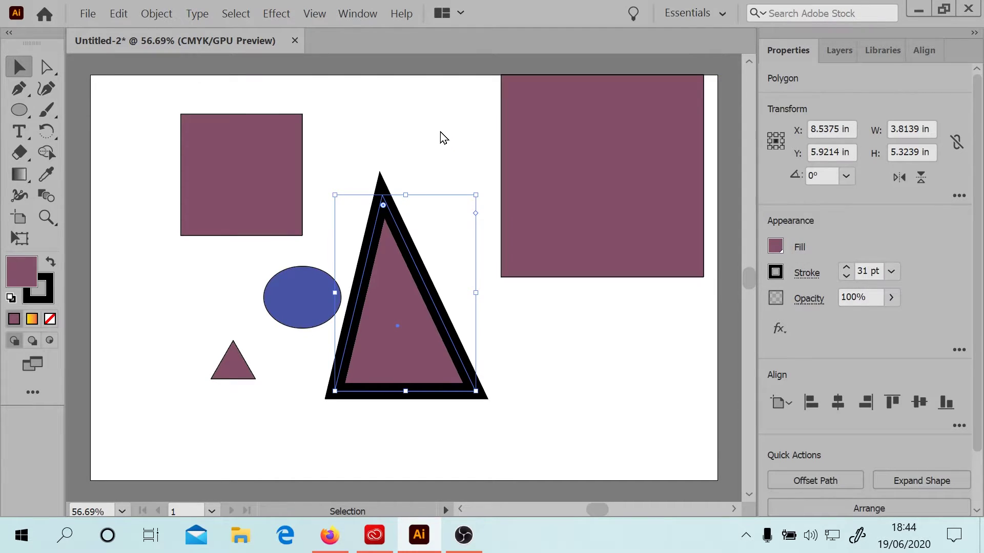
pyautogui.moveTo(300, 289); pyautogui.dragTo(171, 304)
pyautogui.click(229, 376)
pyautogui.moveTo(229, 377); pyautogui.dragTo(180, 396)
# Step: Inspect the Mauve swatch options from the Fill swatches and cancel without changes
pyautogui.click(775, 247)
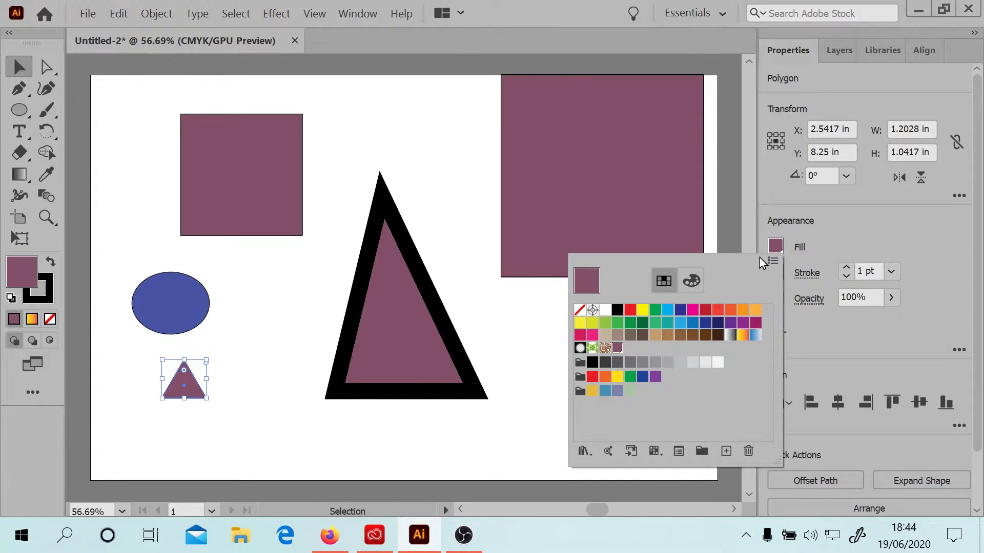
pyautogui.doubleClick(617, 349)
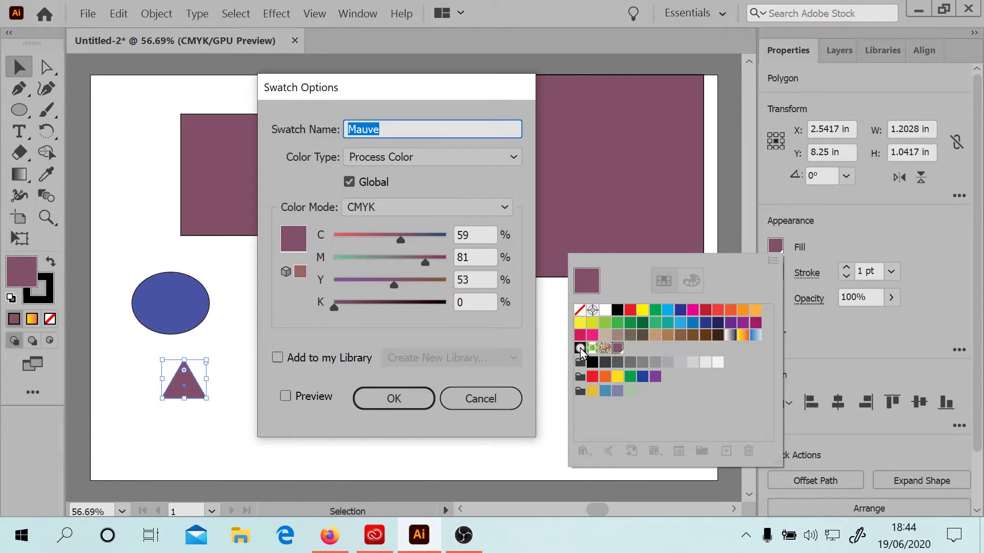
pyautogui.click(493, 405)
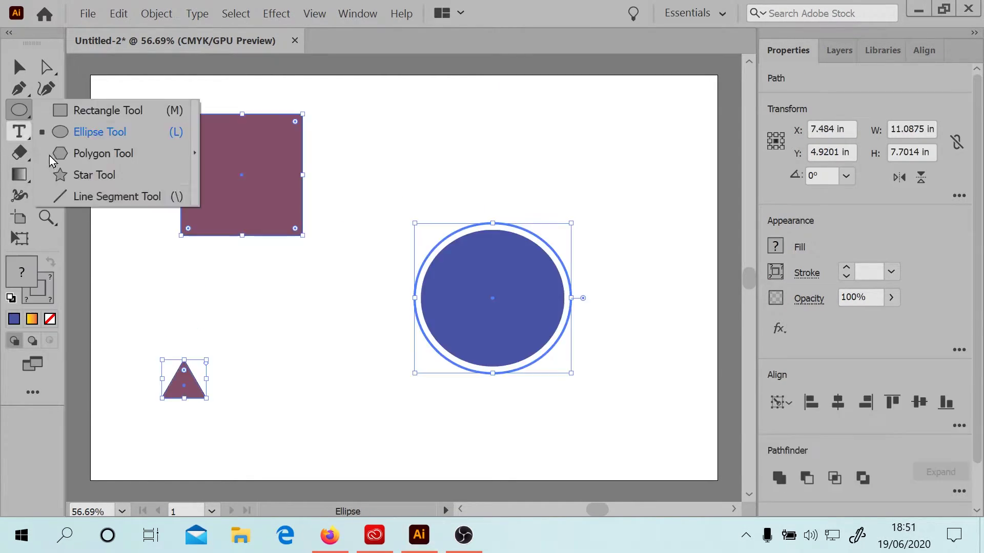
pyautogui.click(77, 195)
# Step: Draw a horizontal line near the artboard's top and give it a red stroke
pyautogui.moveTo(400, 149)
pyautogui.mouseDown()
pyautogui.moveTo(596, 160)
pyautogui.moveTo(613, 148)
pyautogui.mouseUp()
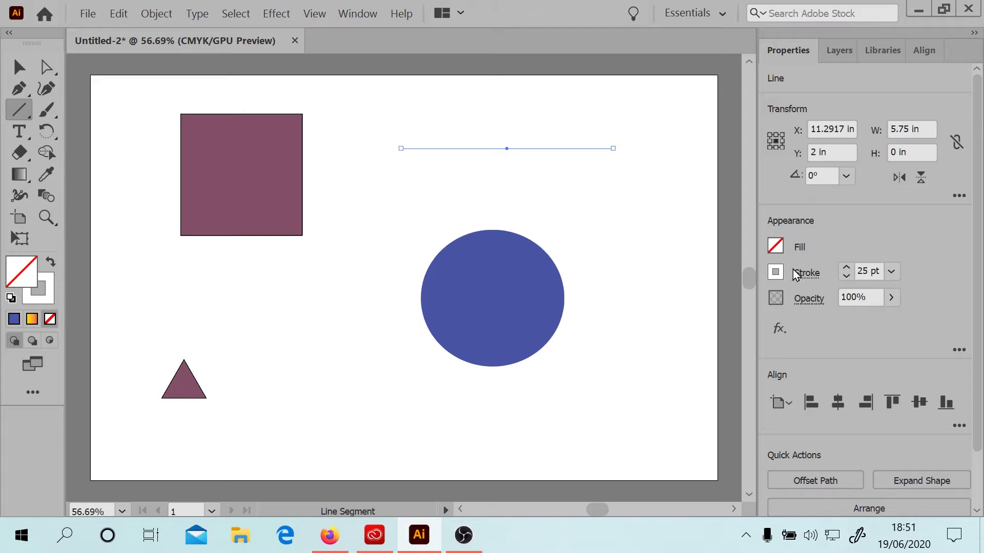
pyautogui.click(776, 277)
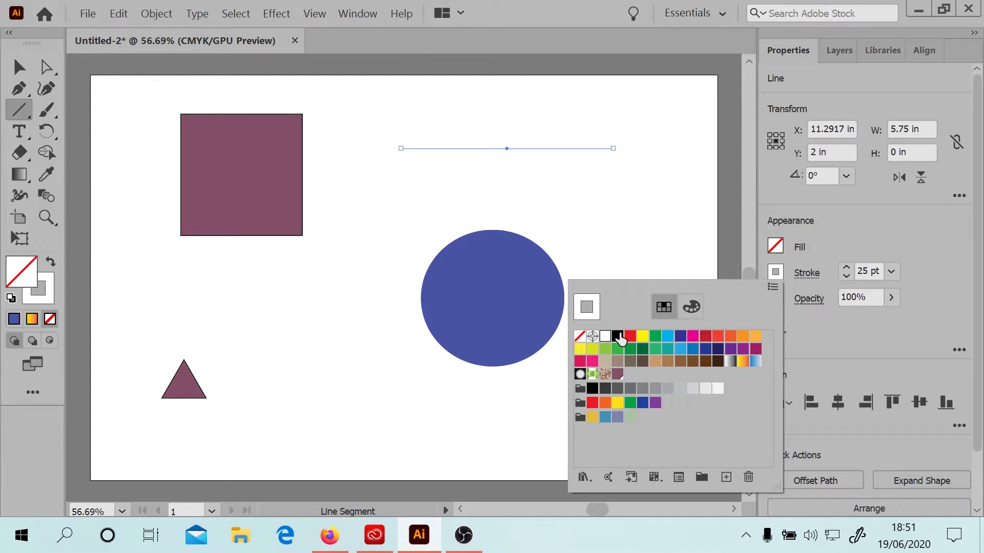
pyautogui.click(630, 336)
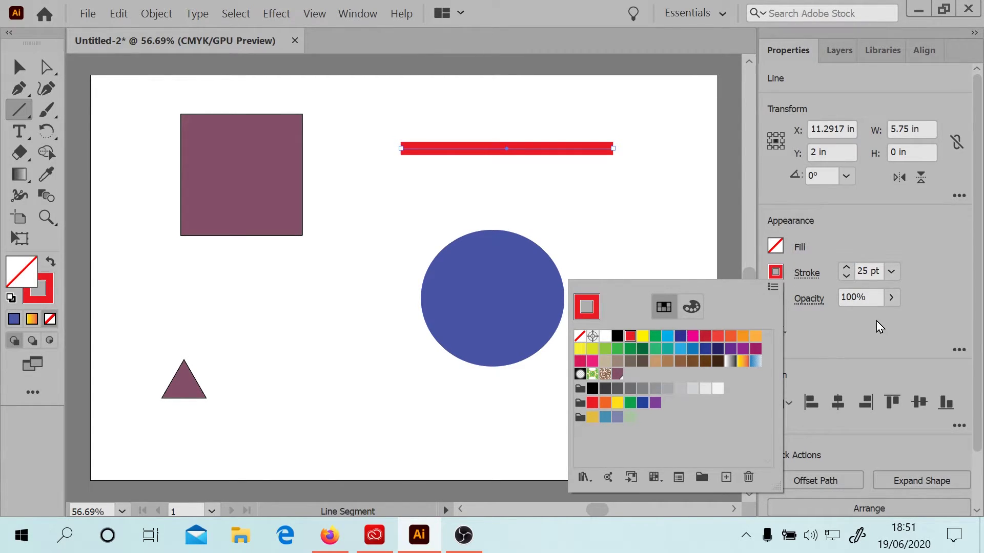
pyautogui.click(906, 229)
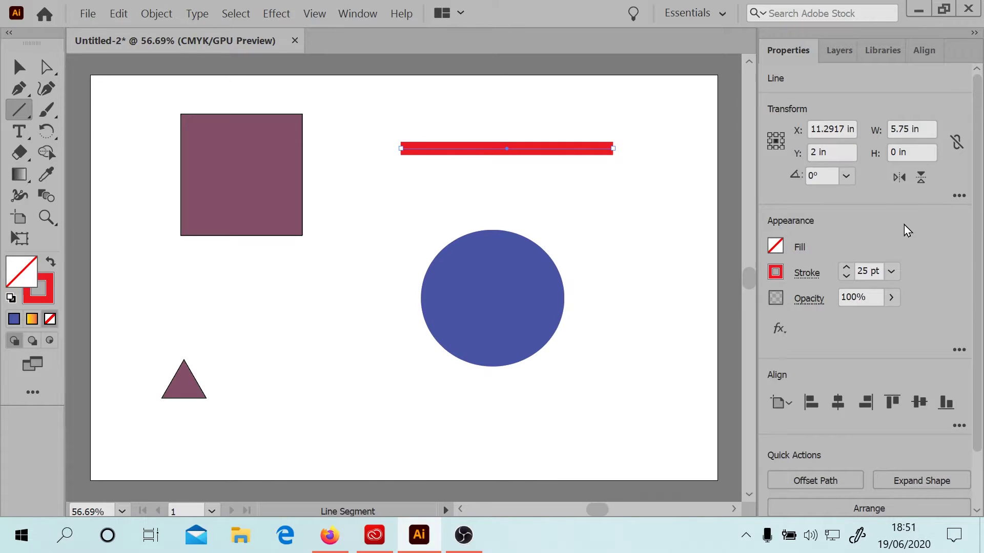
pyautogui.click(774, 274)
pyautogui.click(806, 272)
# Step: Add Arrow 1 arrowheads to both ends of the line
pyautogui.click(806, 272)
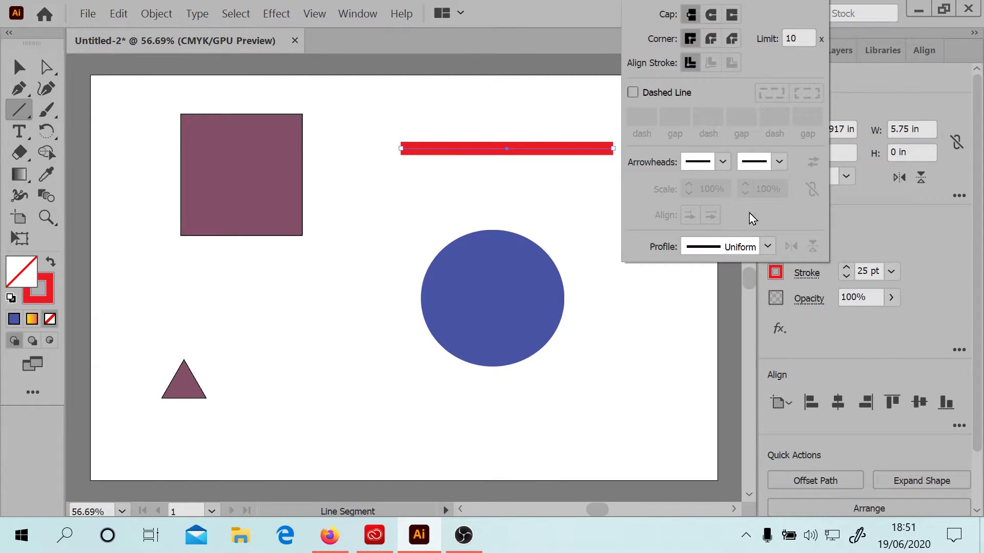
pyautogui.click(709, 163)
pyautogui.click(665, 220)
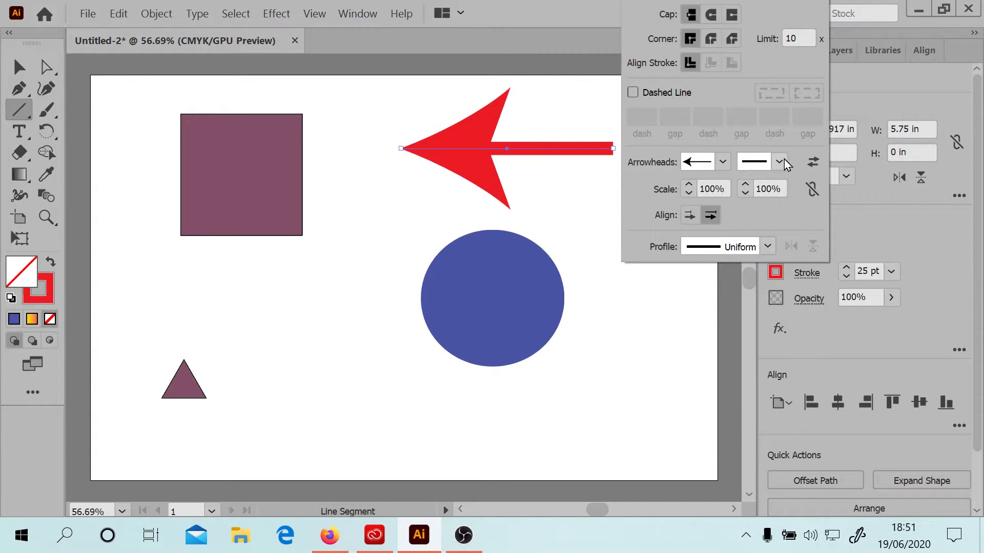
pyautogui.click(779, 162)
pyautogui.click(694, 256)
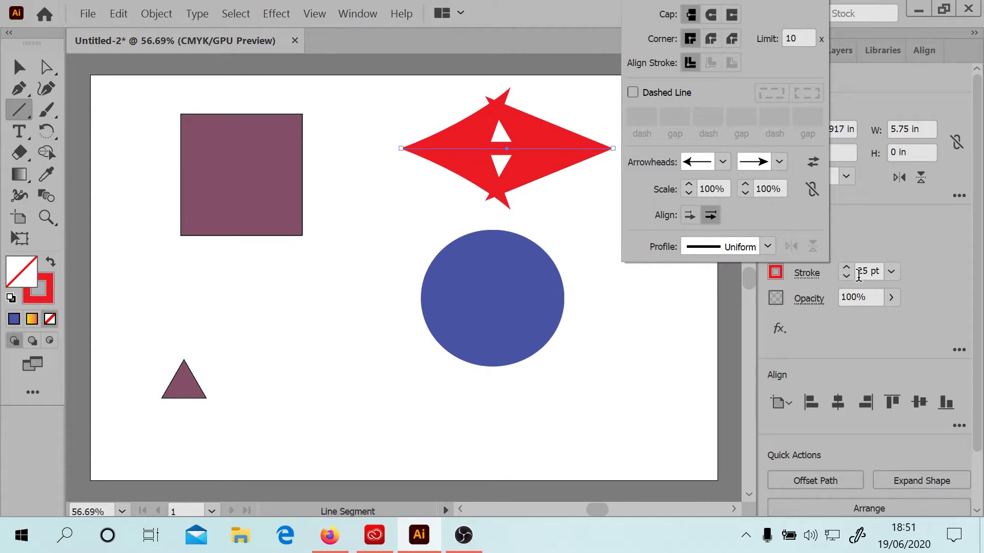
pyautogui.click(852, 283)
# Step: Reduce the line's stroke weight to 7 pt
pyautogui.click(846, 277)
pyautogui.click(847, 277)
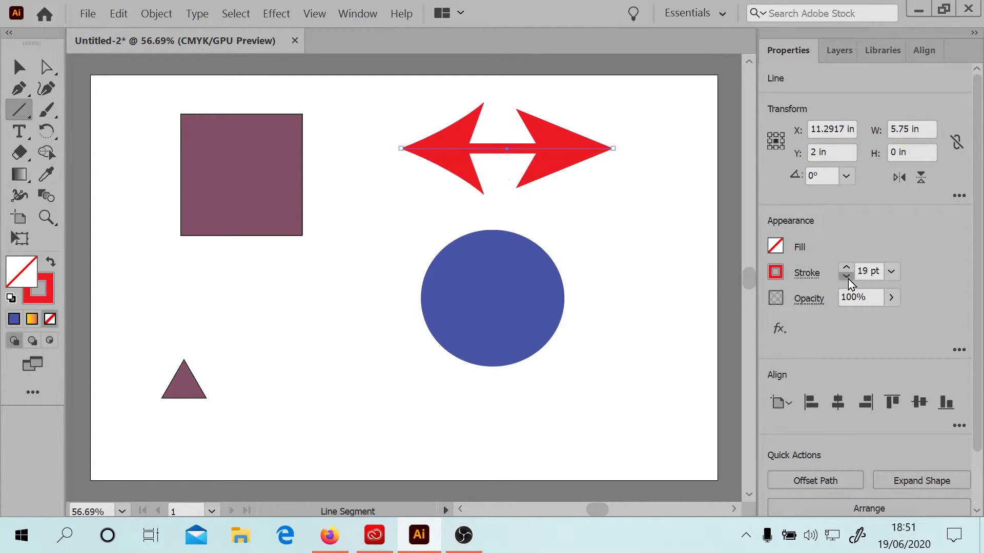
pyautogui.click(846, 276)
pyautogui.click(847, 276)
pyautogui.click(846, 277)
pyautogui.click(846, 277)
pyautogui.click(847, 276)
pyautogui.click(846, 277)
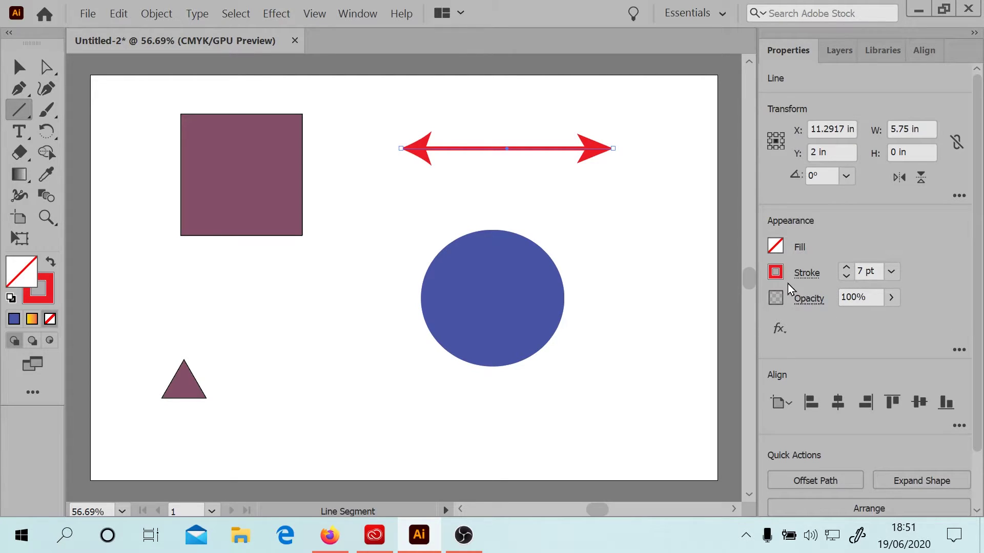
pyautogui.click(806, 274)
# Step: Make the red line dashed with 4 pt dashes
pyautogui.click(632, 92)
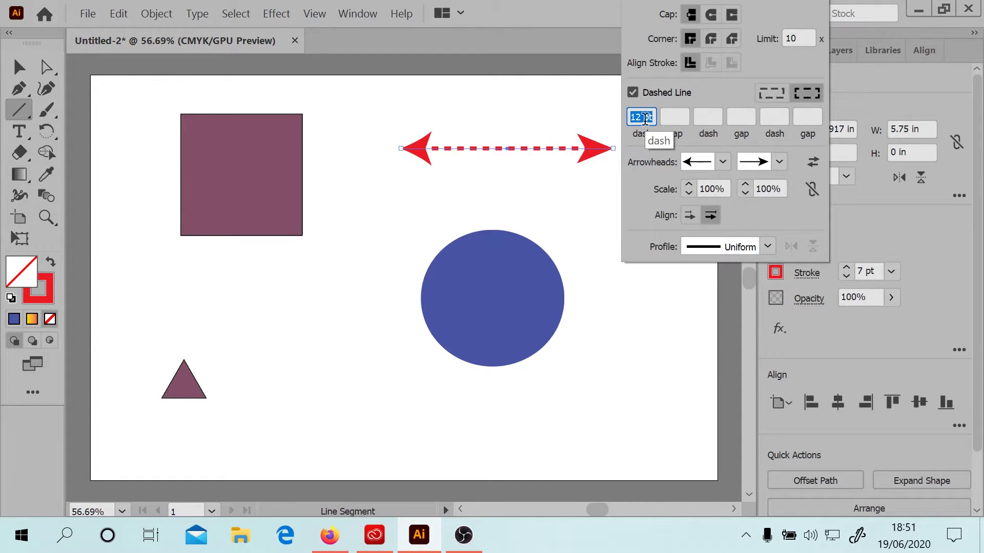
pyautogui.write('4')
pyautogui.press('Return')
pyautogui.click(645, 122)
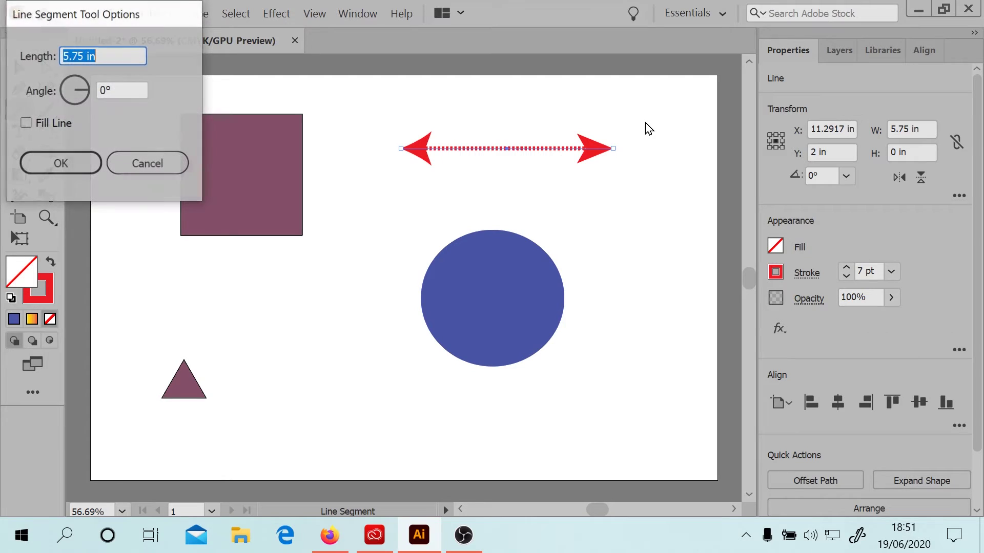
pyautogui.click(169, 162)
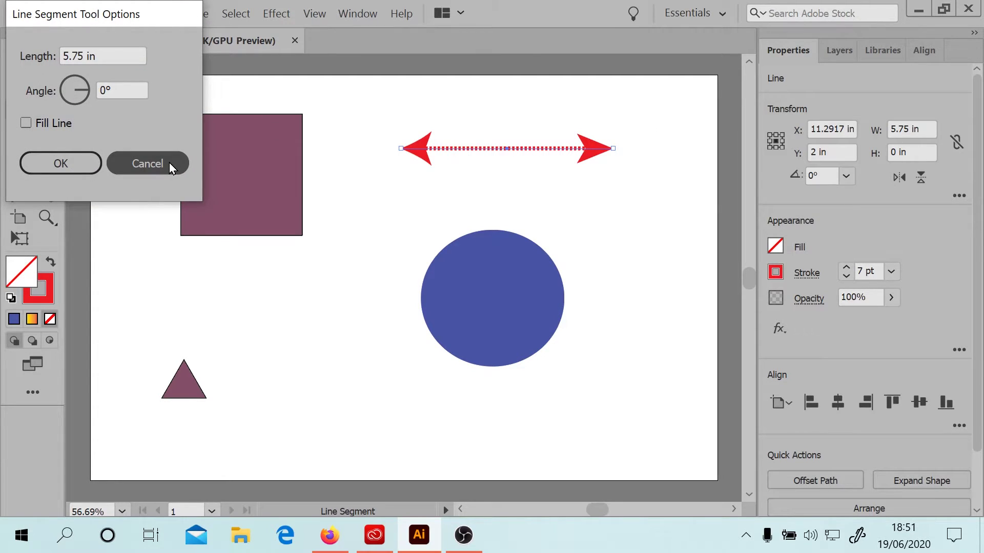
# Step: Put a pointing-hand arrowhead on the start, swap the arrowheads, and deselect the line
pyautogui.click(777, 249)
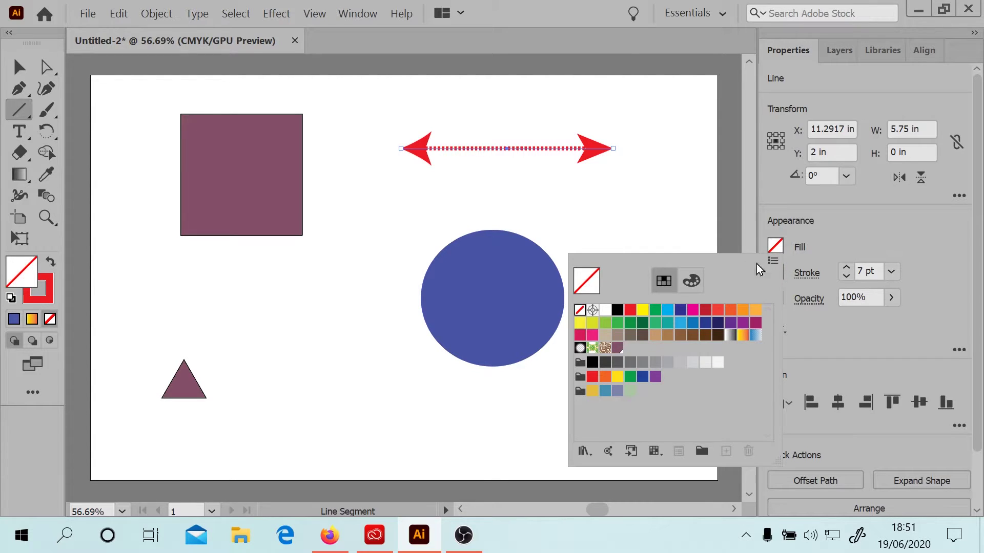
pyautogui.click(808, 275)
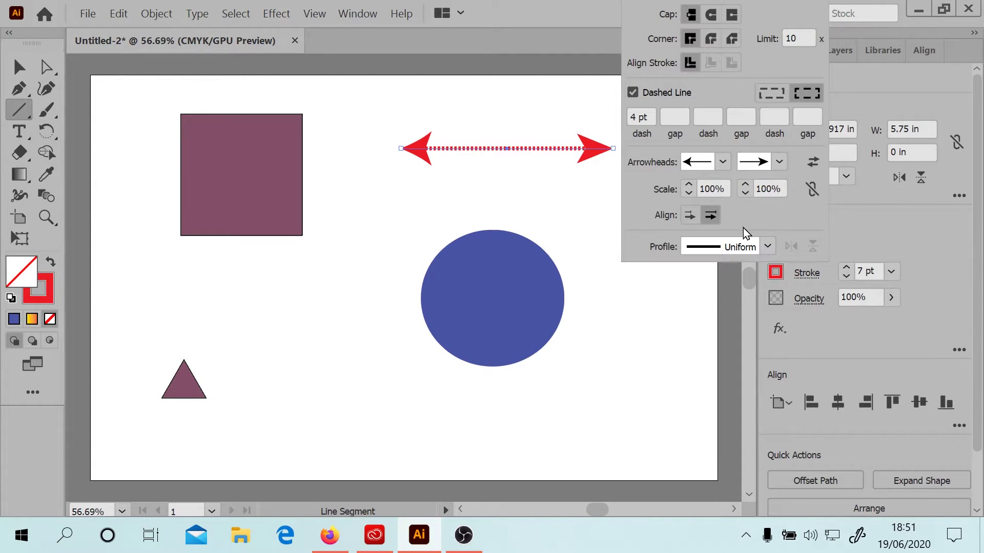
pyautogui.click(722, 163)
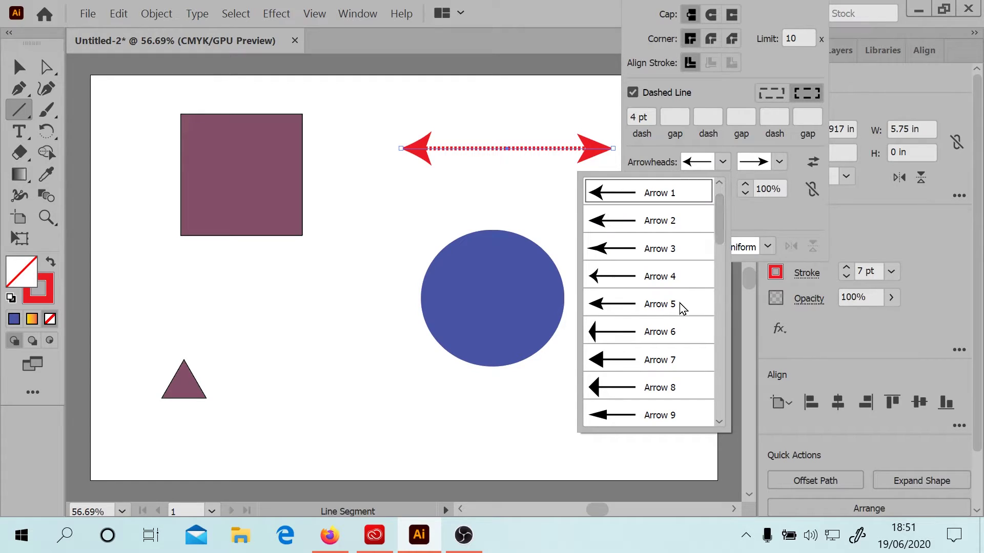
pyautogui.scroll(-10, 620, 306)
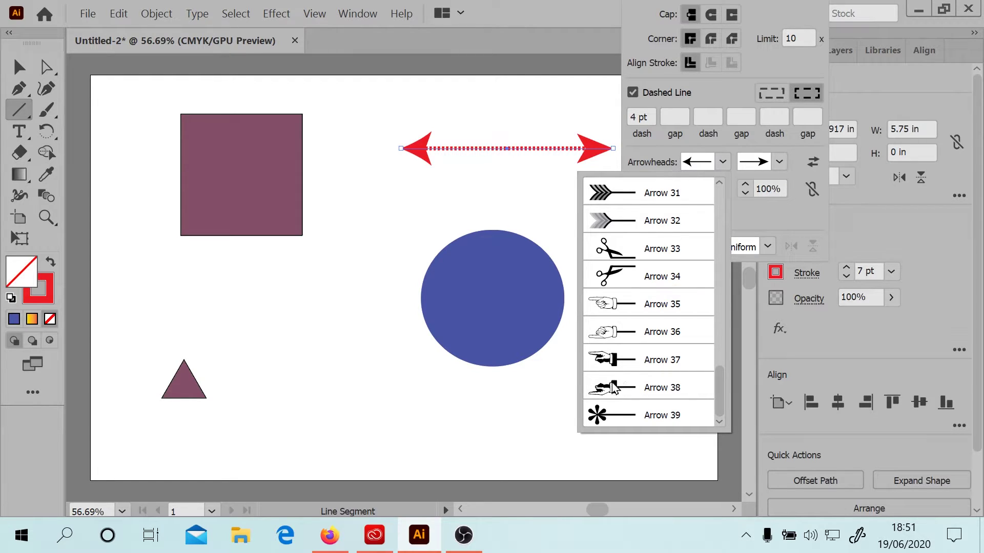
pyautogui.click(615, 315)
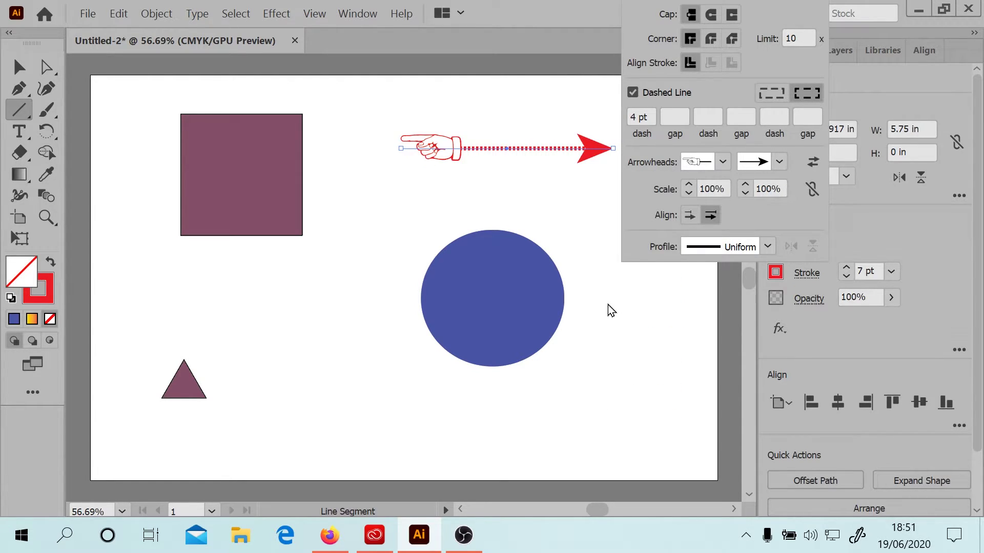
pyautogui.click(813, 163)
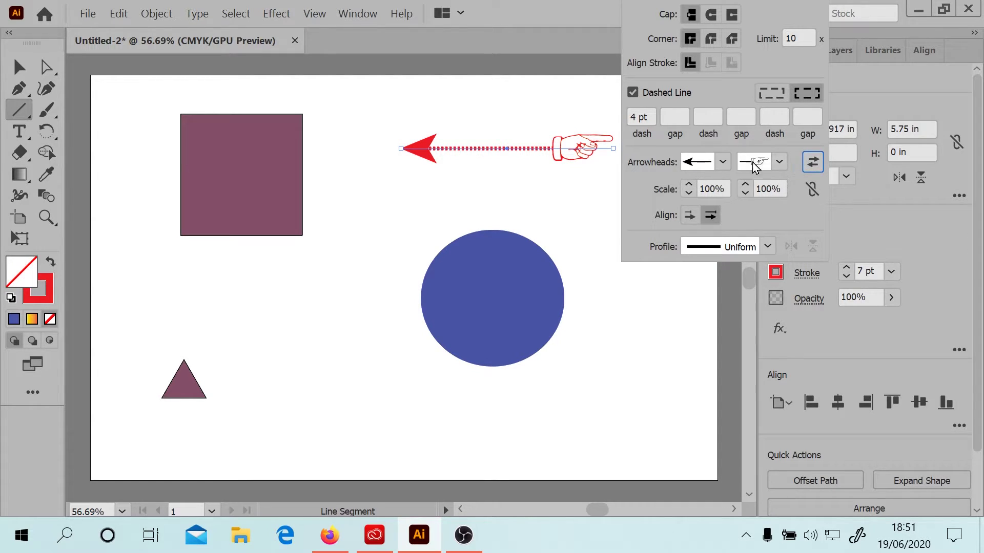
pyautogui.click(687, 115)
pyautogui.press('Return')
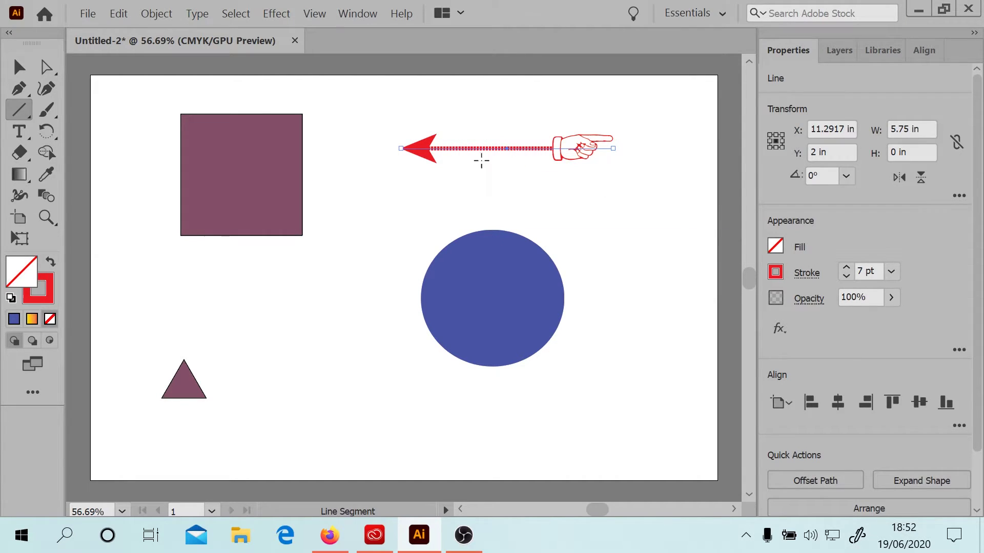
pyautogui.press('v')
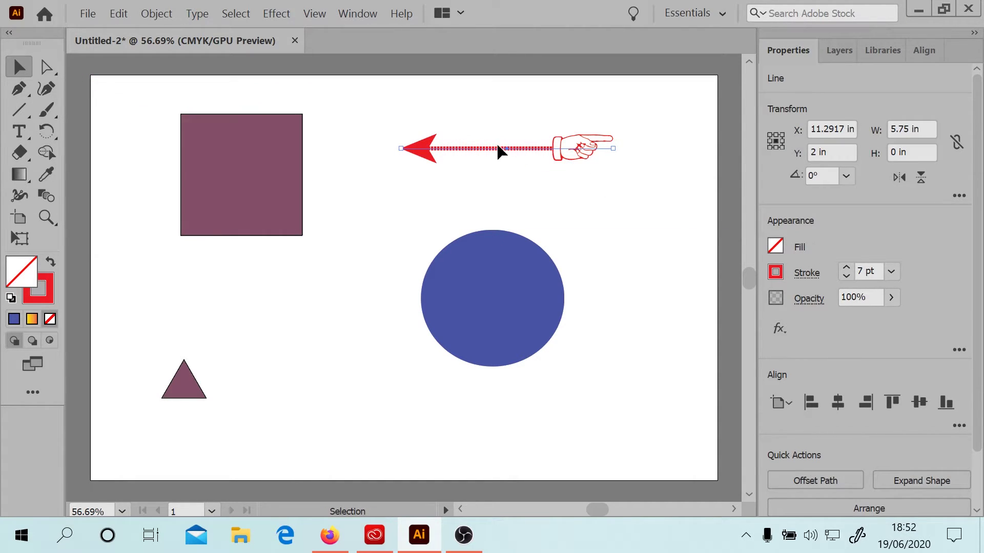
pyautogui.click(475, 164)
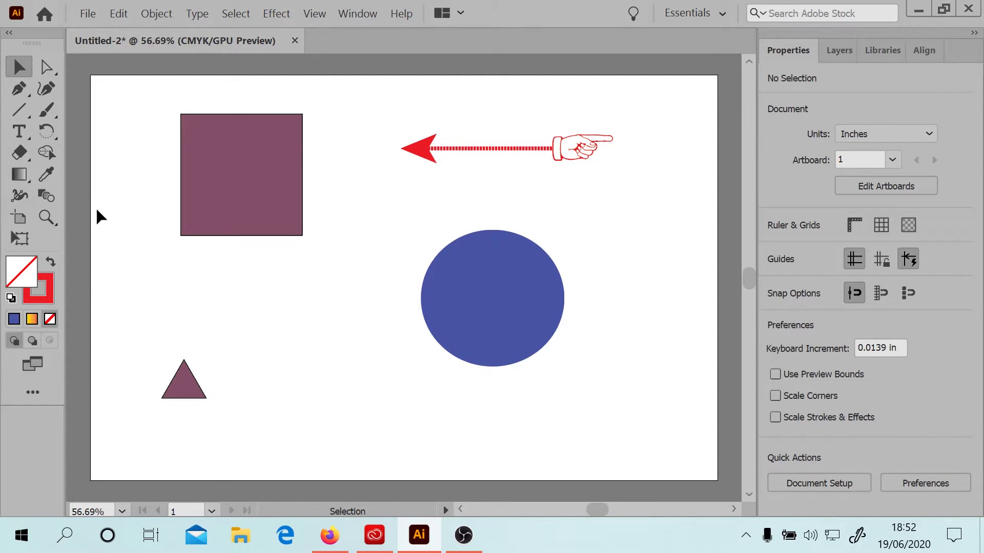
# Step: Draw a four-point S curve with the Curvature tool from beside the blue circle to lower left
pyautogui.click(46, 88)
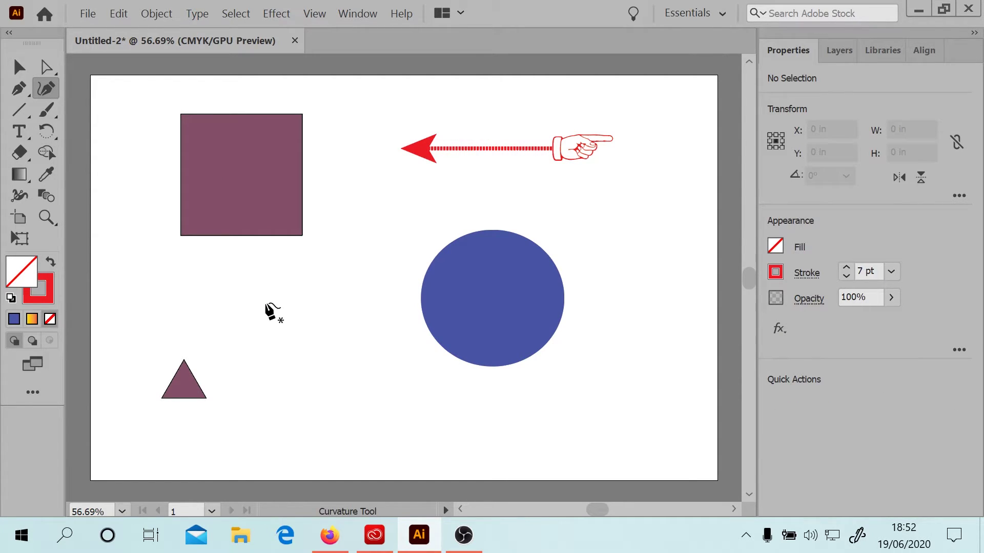
pyautogui.click(423, 224)
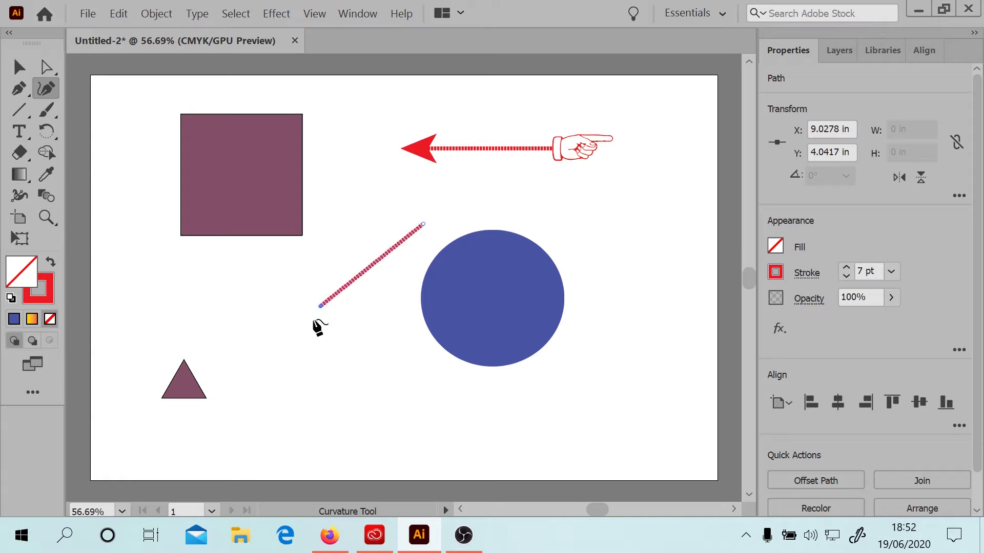
pyautogui.click(245, 403)
pyautogui.hotkey('ctrl', 'z')
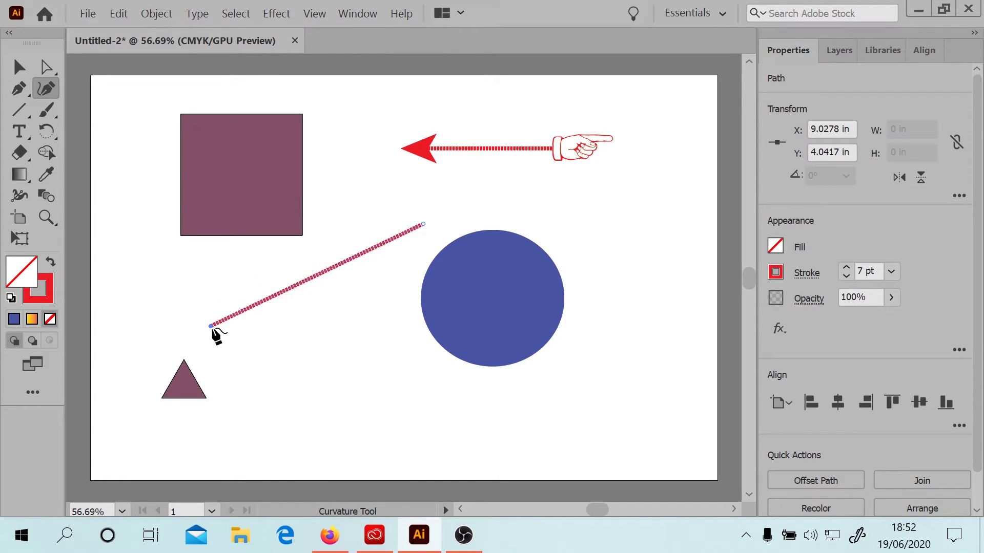
pyautogui.click(214, 328)
pyautogui.click(430, 389)
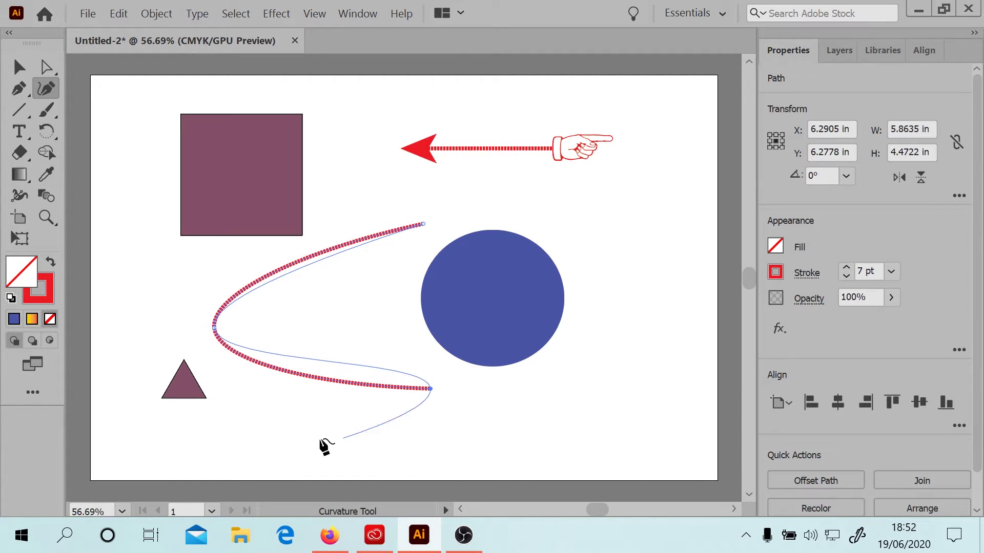
pyautogui.click(261, 445)
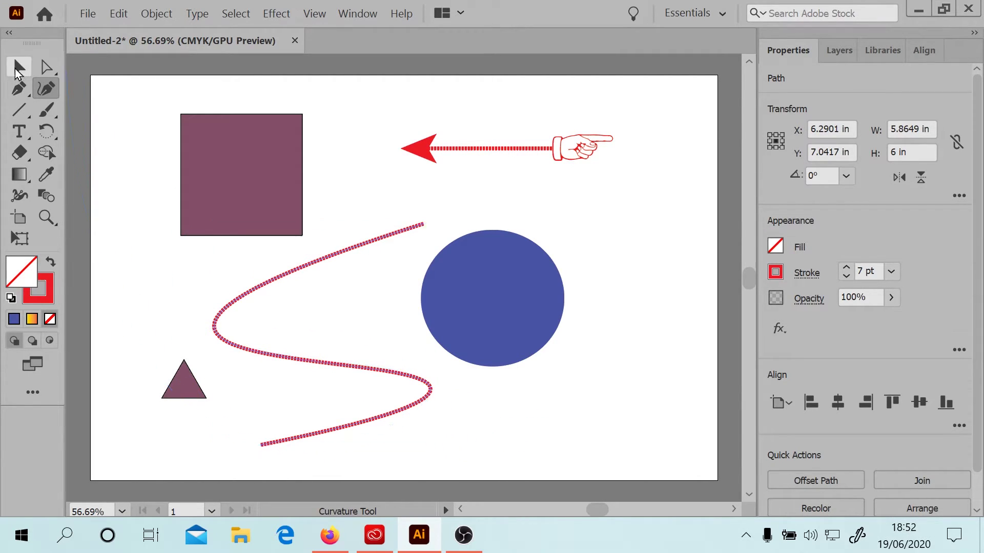
pyautogui.click(19, 66)
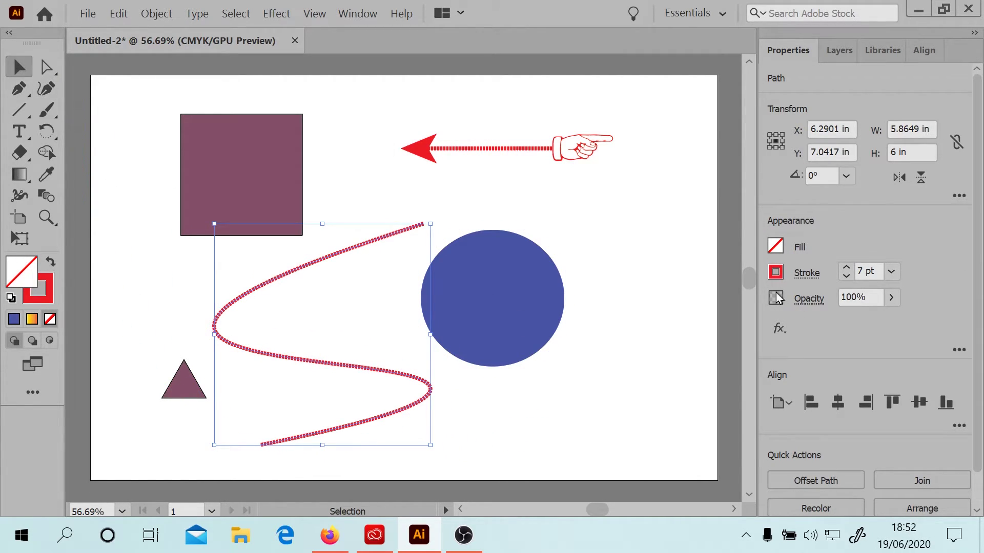
pyautogui.click(802, 273)
# Step: Give the S-curve Arrow 2 and Arrow 20 arrowheads and swap their ends
pyautogui.click(702, 165)
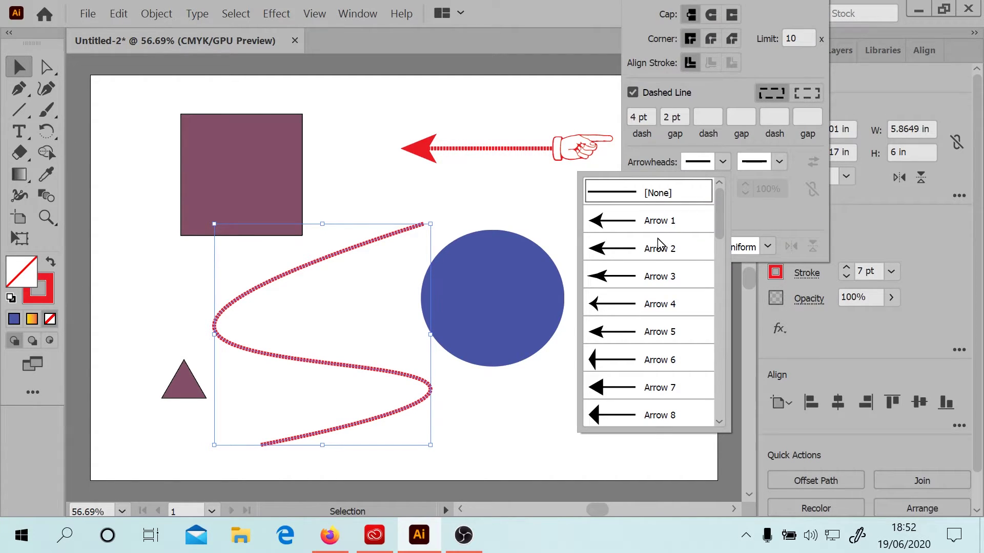
pyautogui.click(658, 244)
pyautogui.click(767, 165)
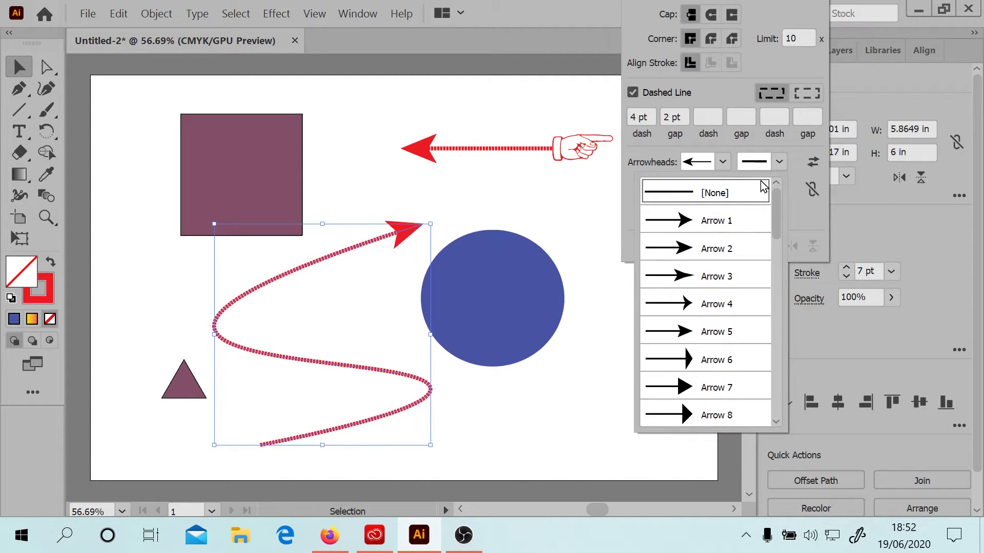
pyautogui.scroll(-6, 699, 299)
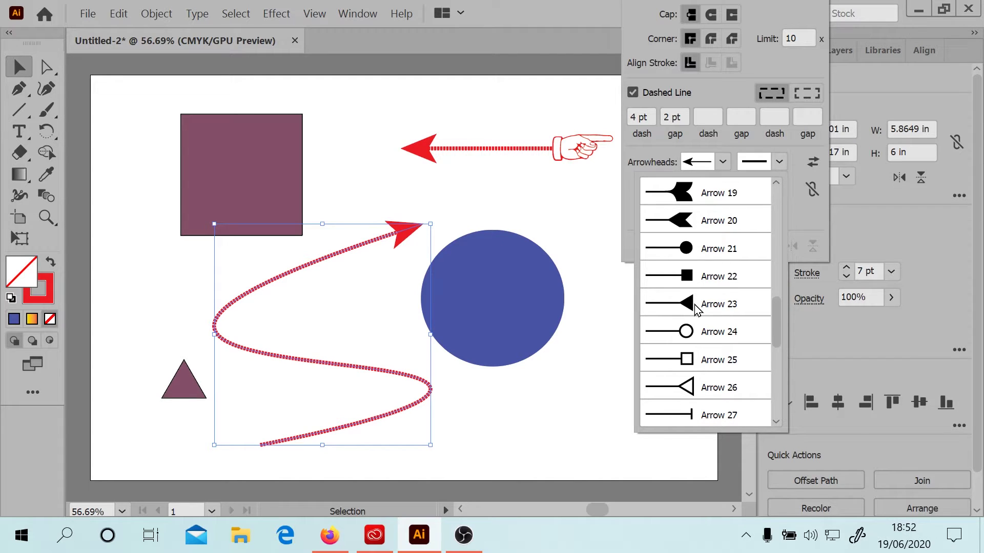
pyautogui.click(688, 231)
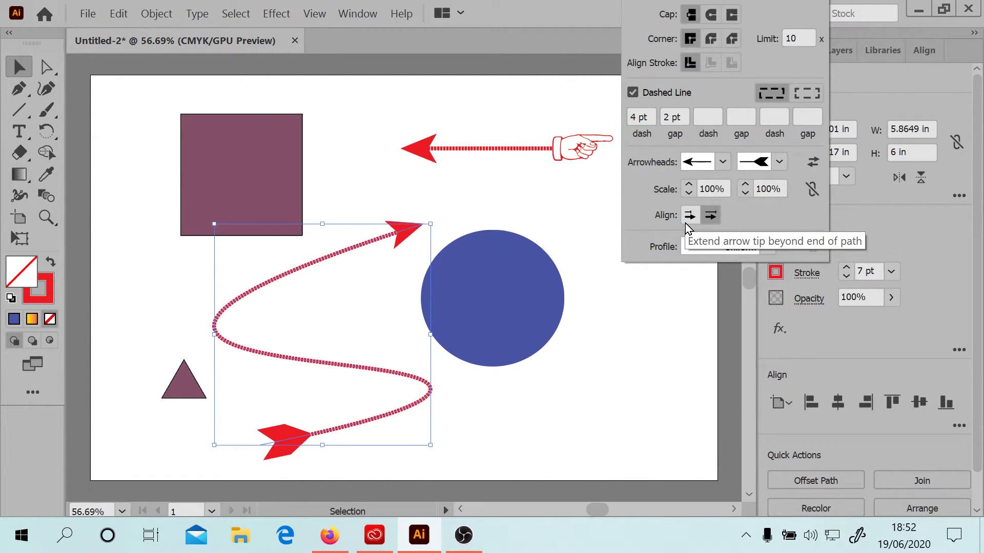
pyautogui.click(813, 162)
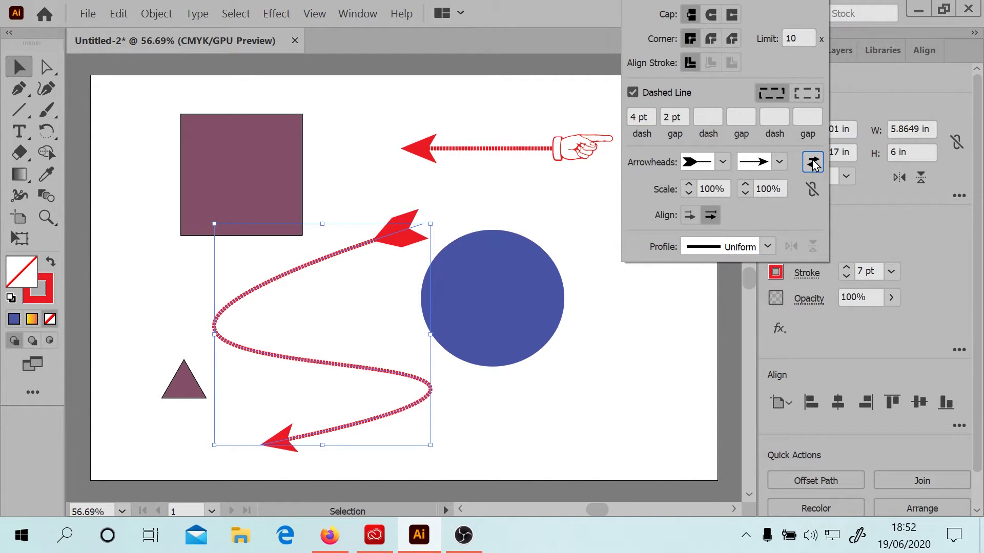
# Step: Try the ellipse and hexagon width profiles, settling back on the ellipse profile
pyautogui.click(770, 247)
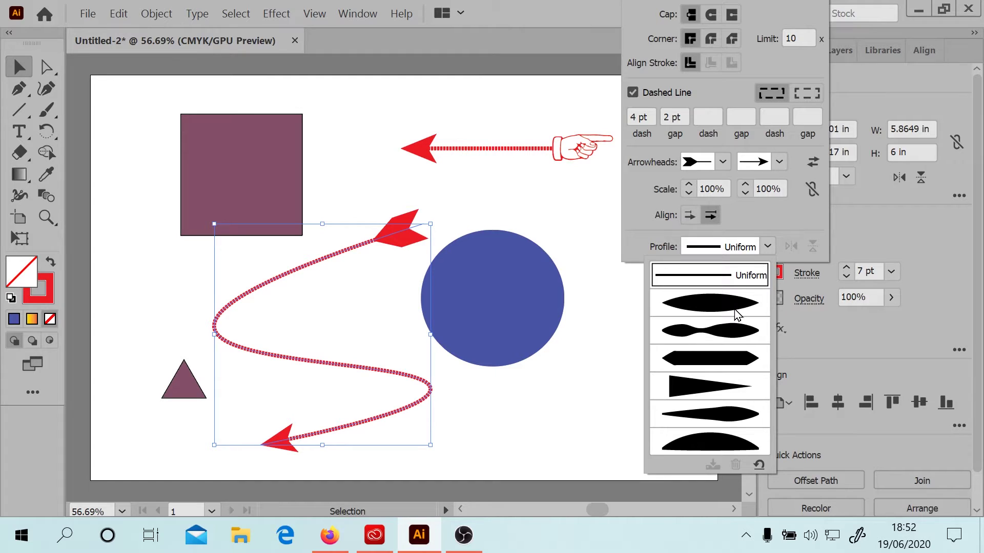
pyautogui.click(734, 309)
pyautogui.click(768, 249)
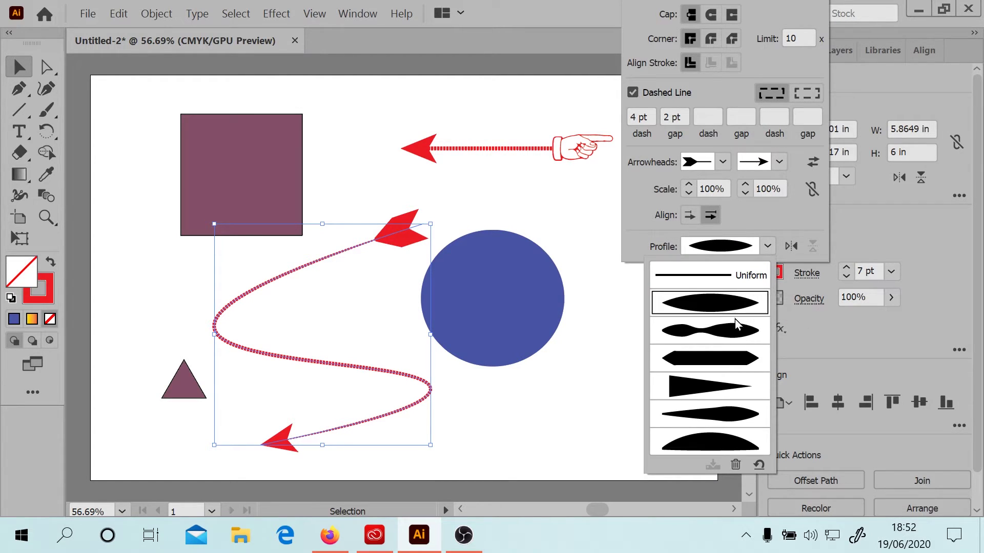
pyautogui.click(730, 351)
pyautogui.click(754, 247)
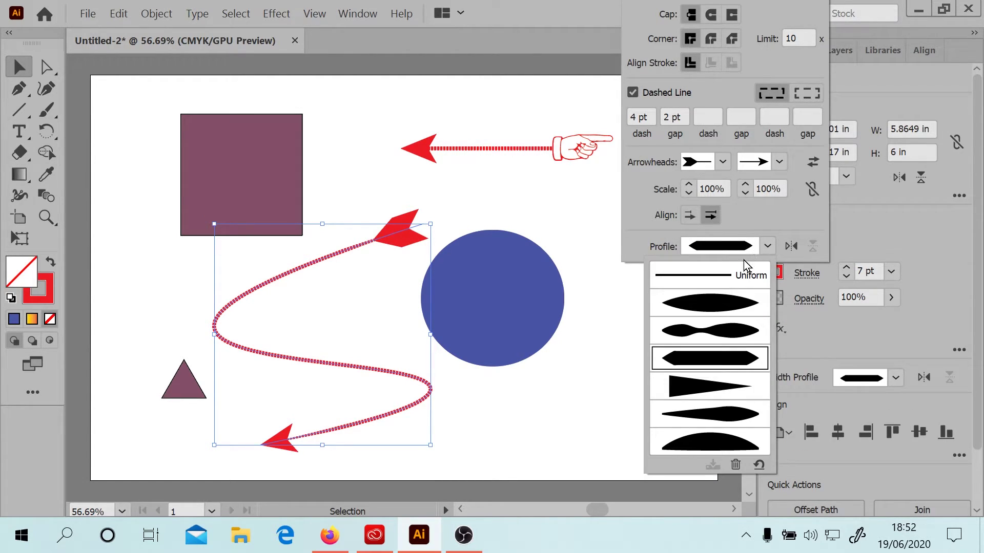
pyautogui.click(720, 305)
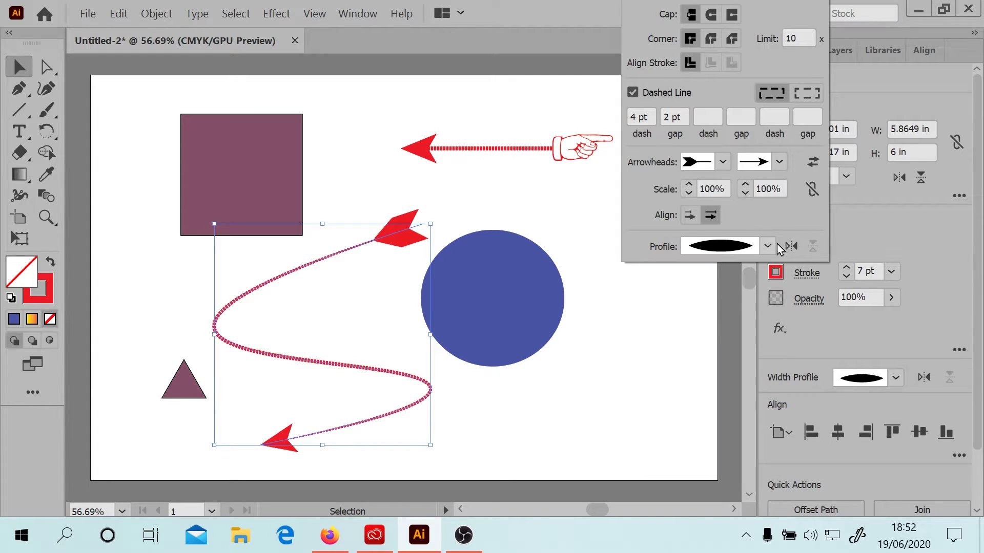
pyautogui.click(890, 96)
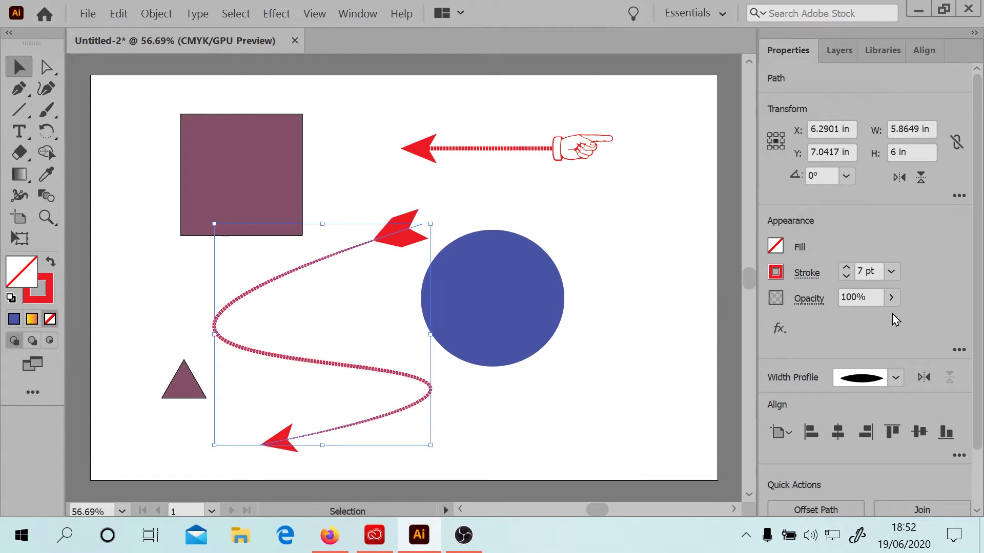
# Step: Raise the stroke to 14 pt, apply a pinched width profile, then settle on 12 pt
pyautogui.click(846, 267)
pyautogui.click(846, 268)
pyautogui.click(847, 267)
pyautogui.click(846, 268)
pyautogui.click(847, 267)
pyautogui.click(846, 268)
pyautogui.click(846, 267)
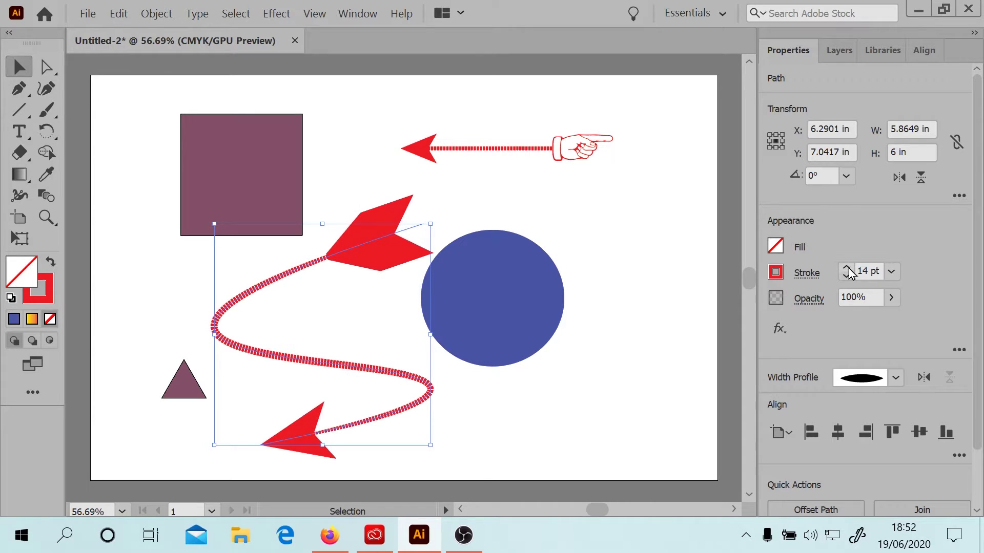
pyautogui.click(806, 273)
pyautogui.click(766, 246)
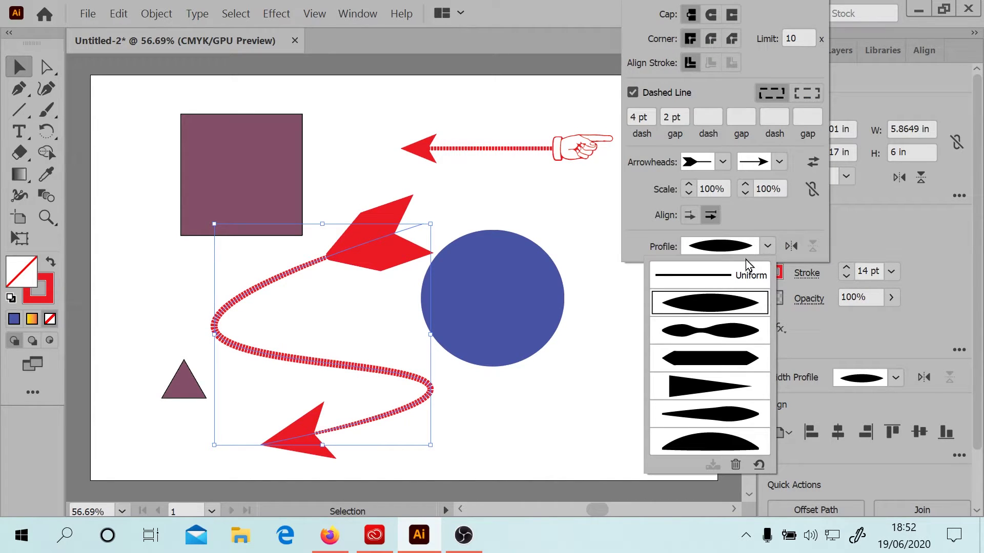
pyautogui.click(716, 333)
pyautogui.press('Down')
pyautogui.press('Down')
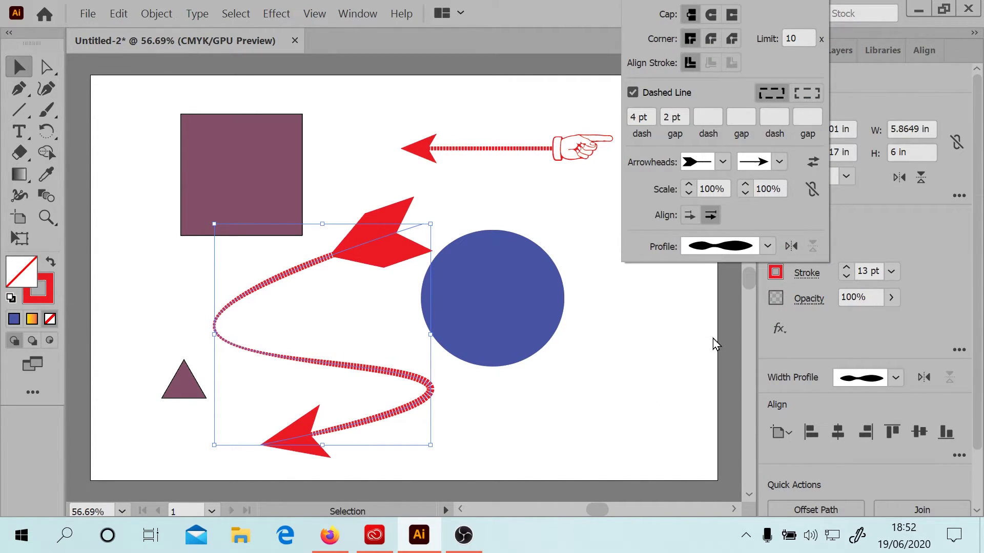
pyautogui.press('Down')
pyautogui.press('Down')
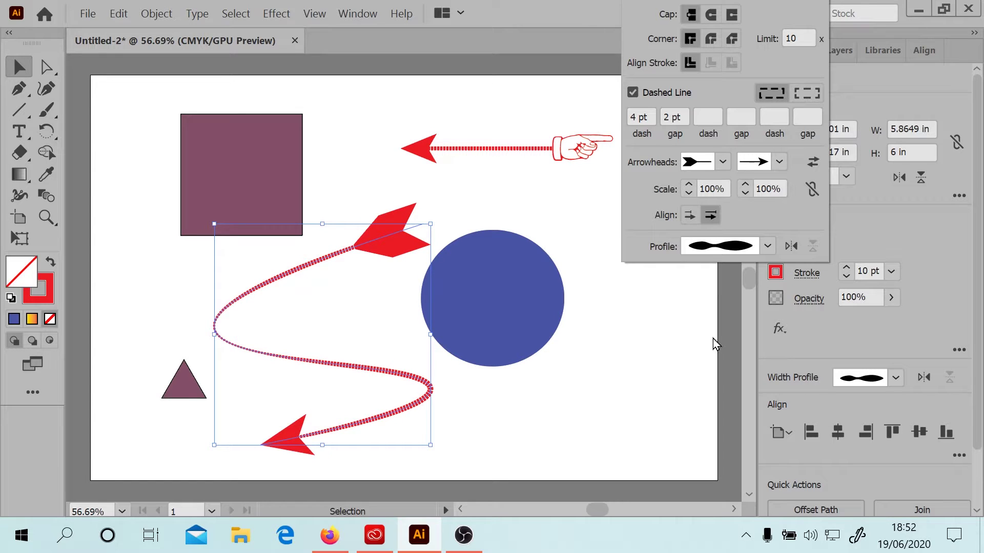
pyautogui.press('Up')
pyautogui.press('Up')
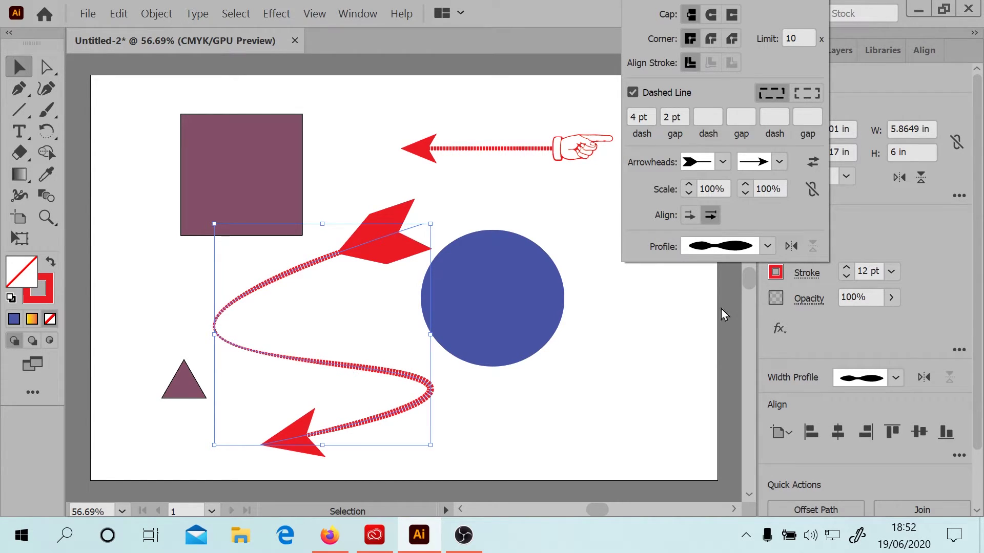
# Step: Apply the dome-shaped width profile and lengthen the first dash to 10 pt
pyautogui.click(743, 248)
pyautogui.click(736, 310)
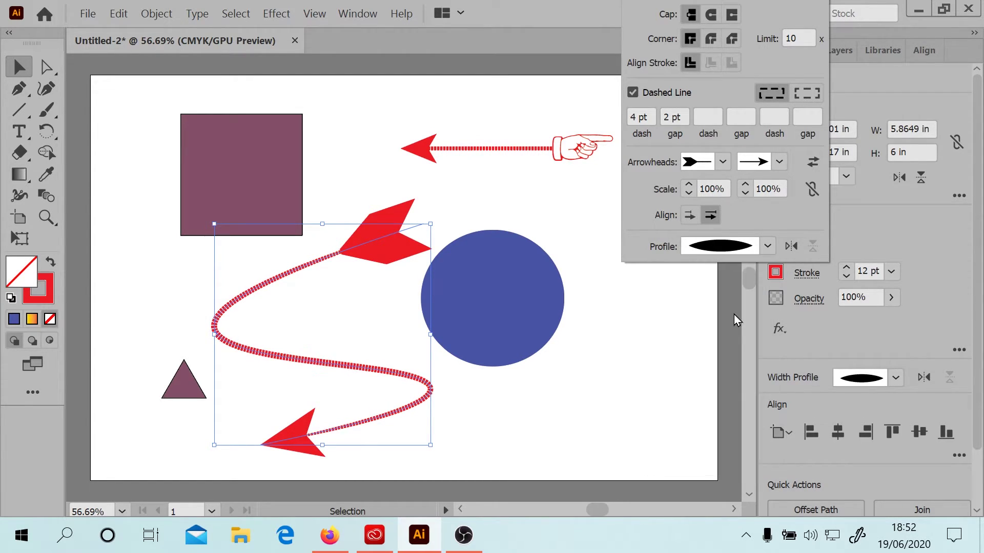
pyautogui.click(736, 248)
pyautogui.click(712, 408)
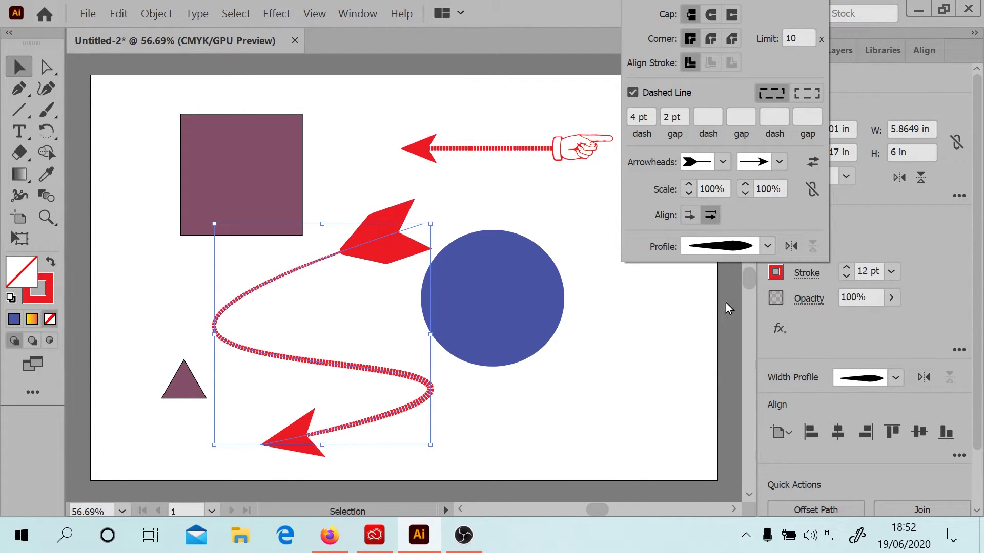
pyautogui.click(721, 251)
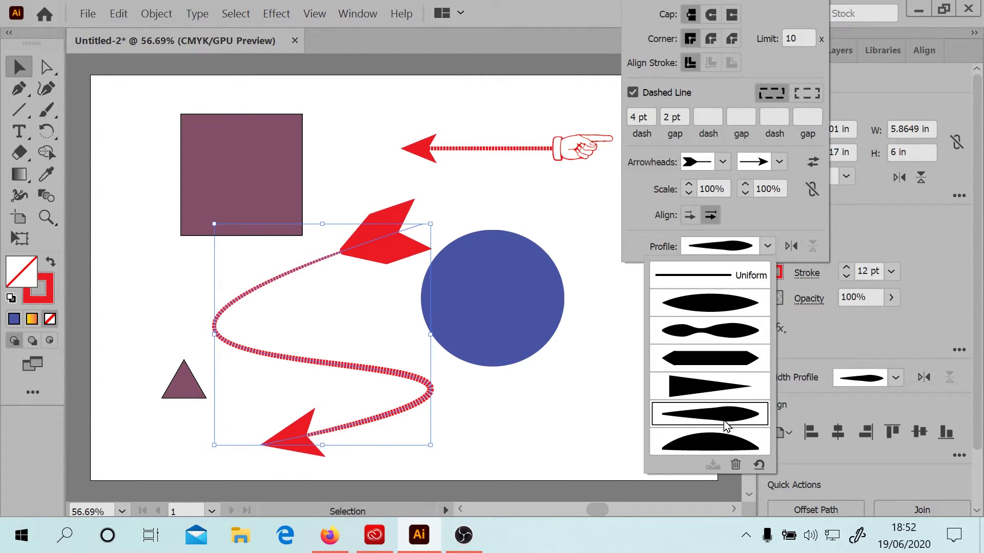
pyautogui.click(716, 436)
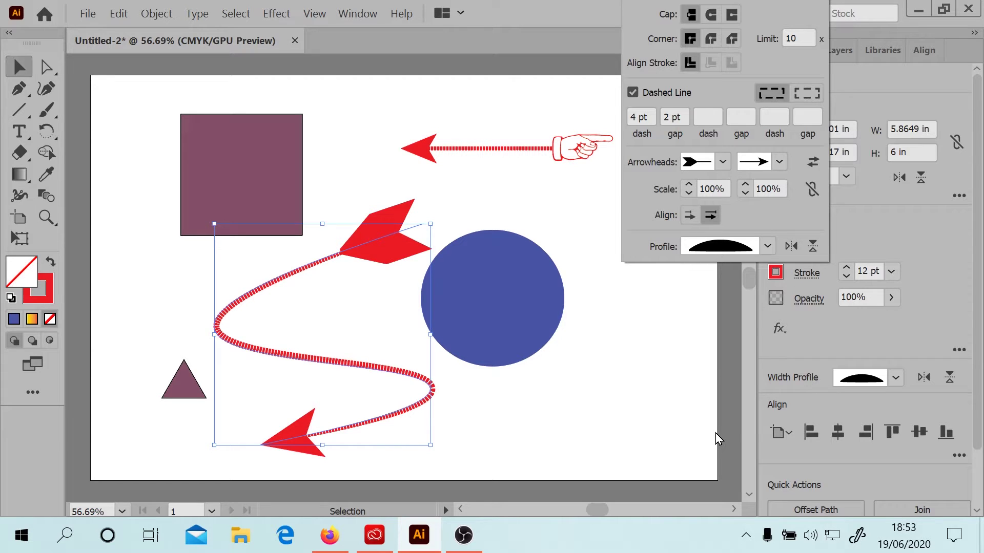
pyautogui.click(639, 117)
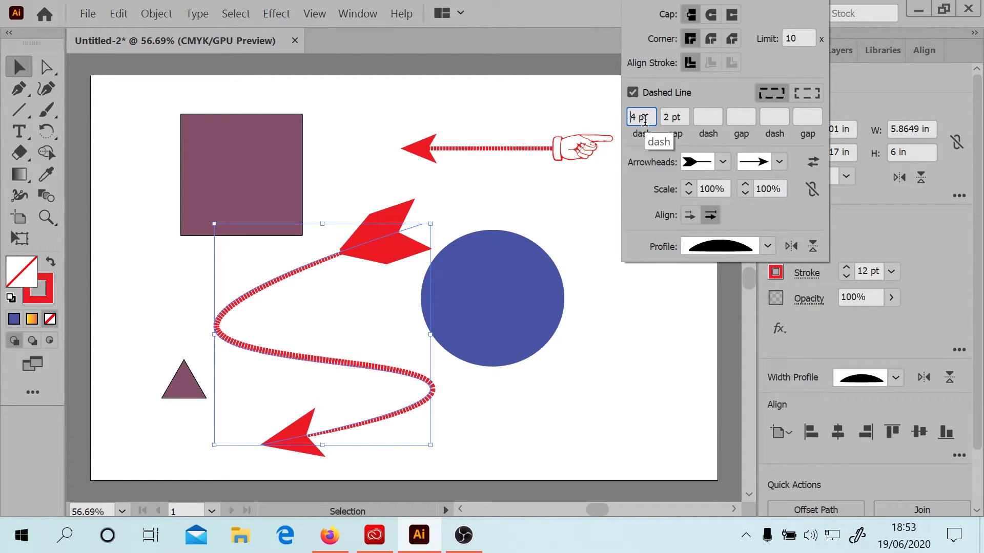
pyautogui.press('Return')
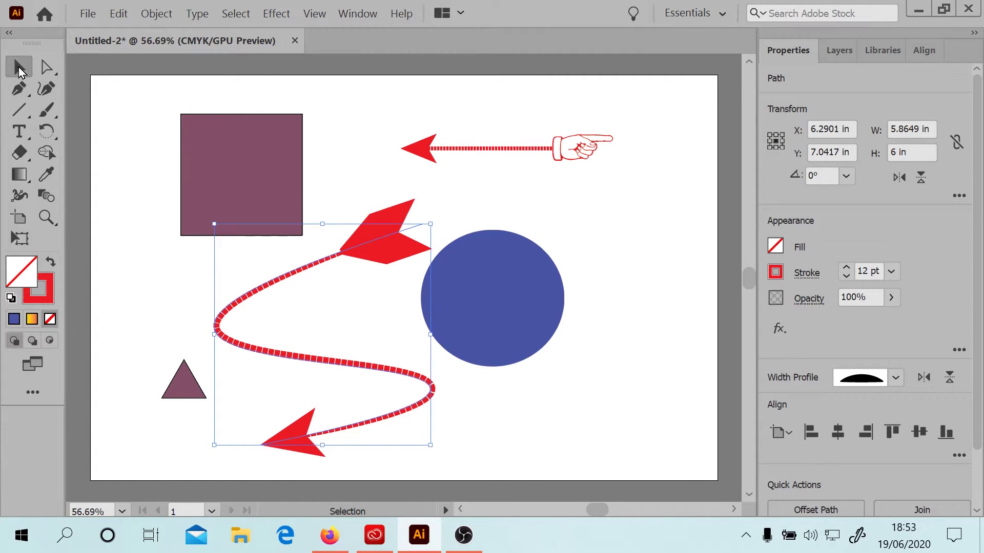
# Step: Select the circle and star emblem, open Recolor Artwork, and move the dialog aside
pyautogui.click(515, 191)
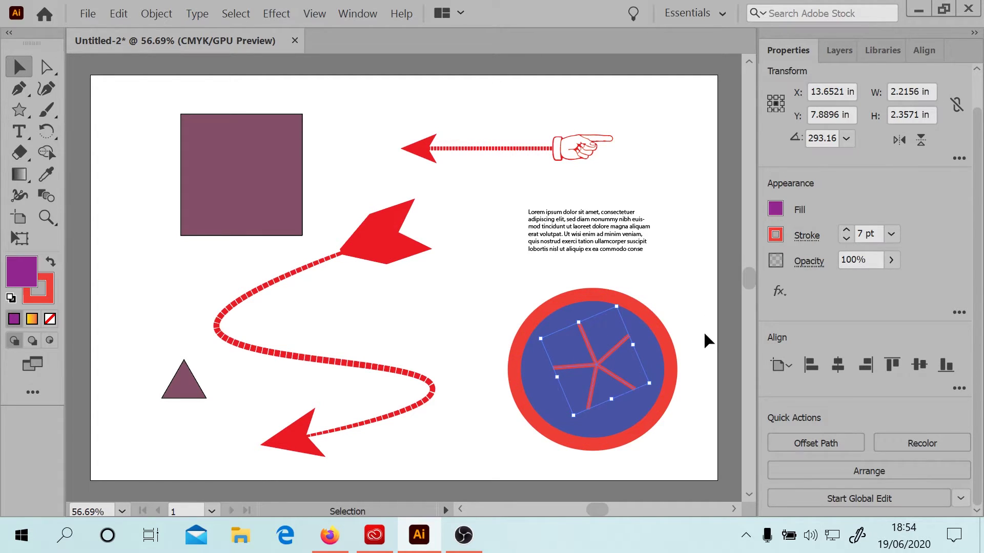
pyautogui.moveTo(533, 306); pyautogui.dragTo(707, 466)
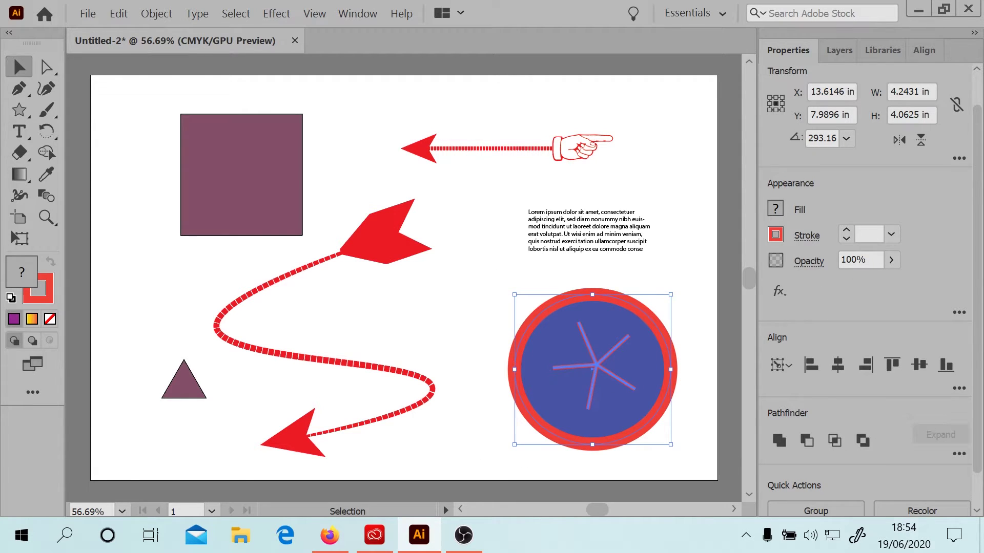
pyautogui.click(907, 510)
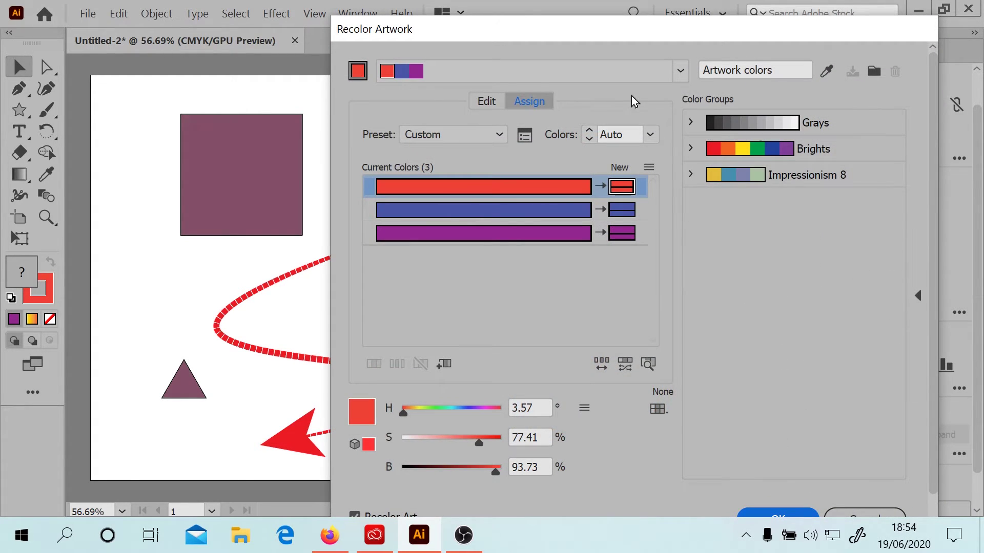
pyautogui.moveTo(513, 30); pyautogui.dragTo(130, 17)
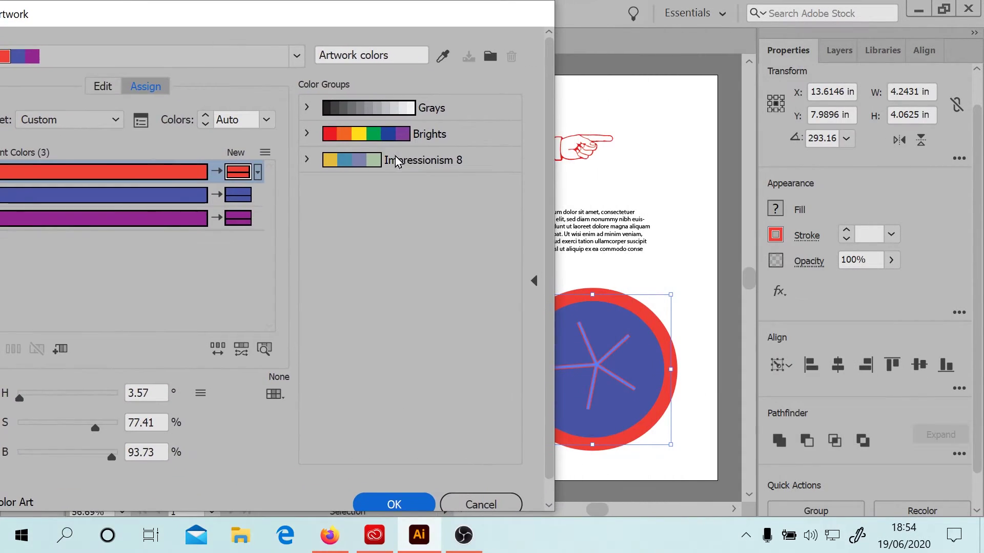
pyautogui.moveTo(262, 11); pyautogui.dragTo(227, 21)
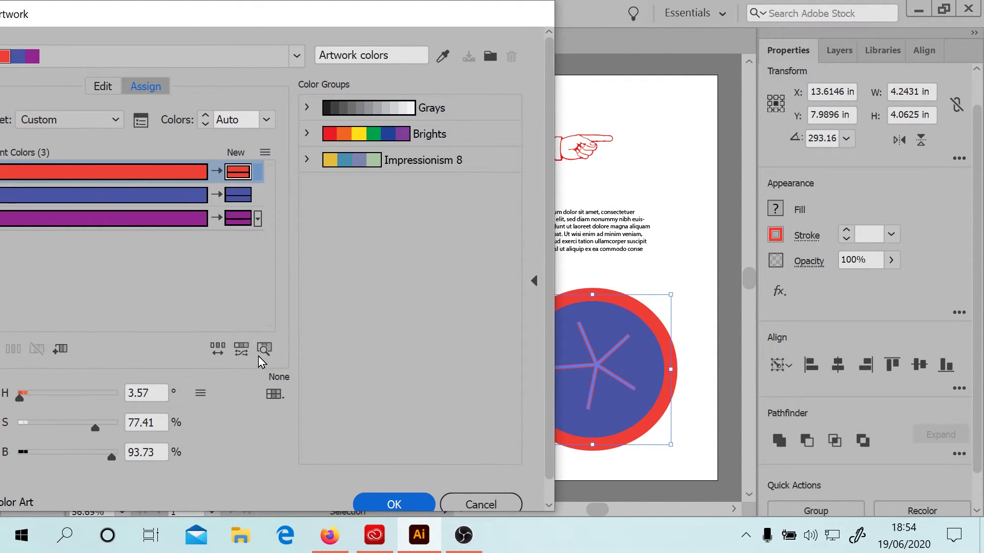
# Step: Randomly change saturation and brightness repeatedly until the blue previews as darker navy
pyautogui.click(239, 354)
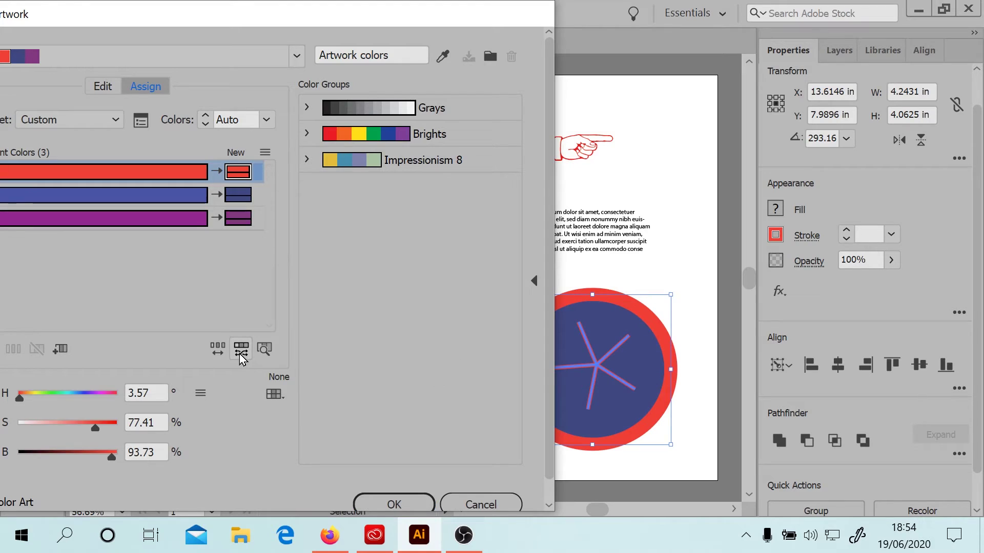
pyautogui.click(239, 354)
pyautogui.click(239, 354)
pyautogui.click(239, 353)
# Step: Randomly darken the emblem's blue again, then locate where its blue, purple and red are used
pyautogui.click(239, 354)
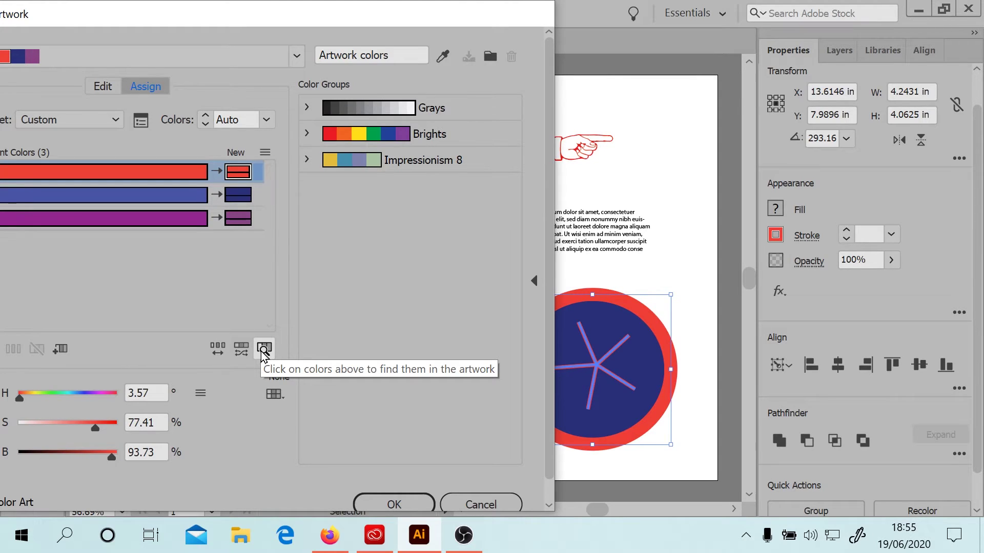
pyautogui.click(263, 351)
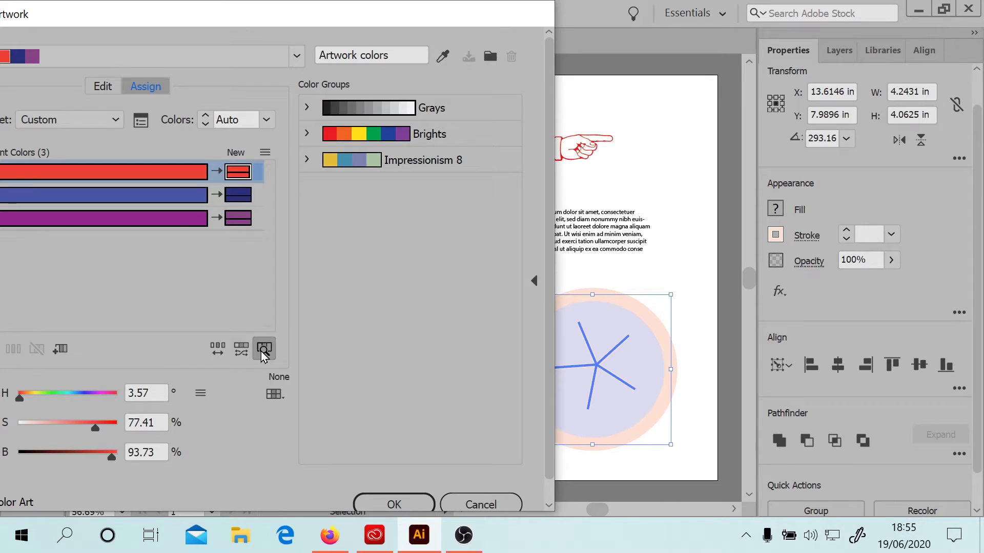
pyautogui.click(149, 196)
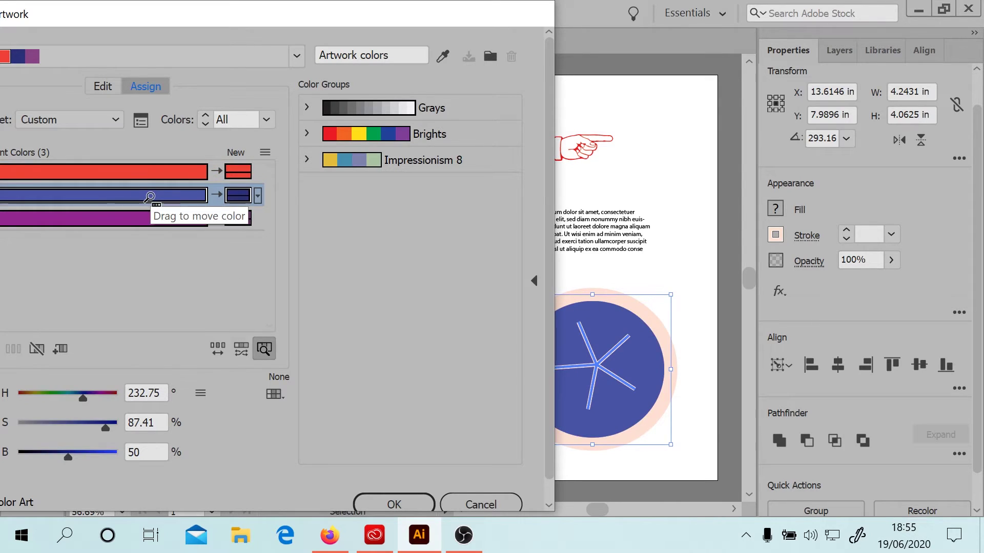
pyautogui.click(180, 218)
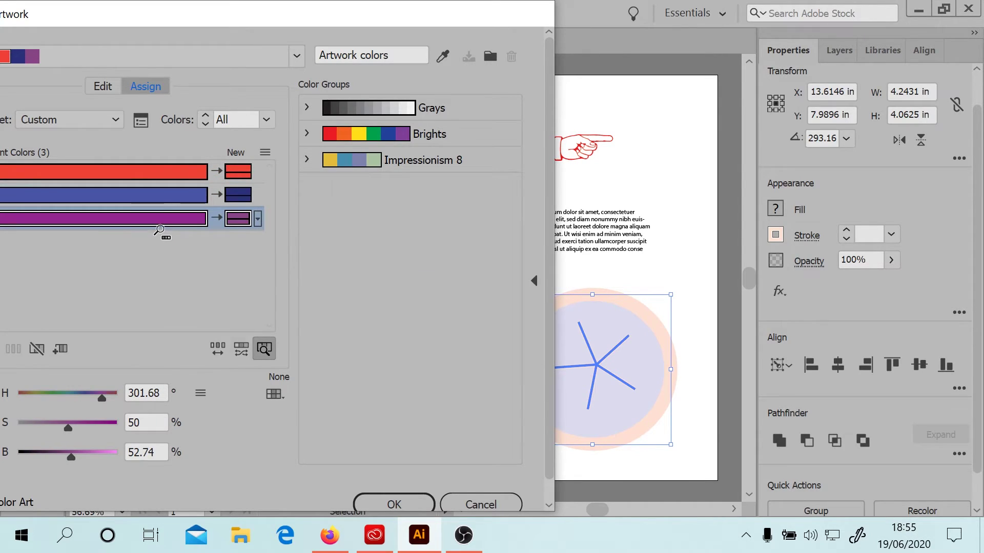
pyautogui.click(157, 174)
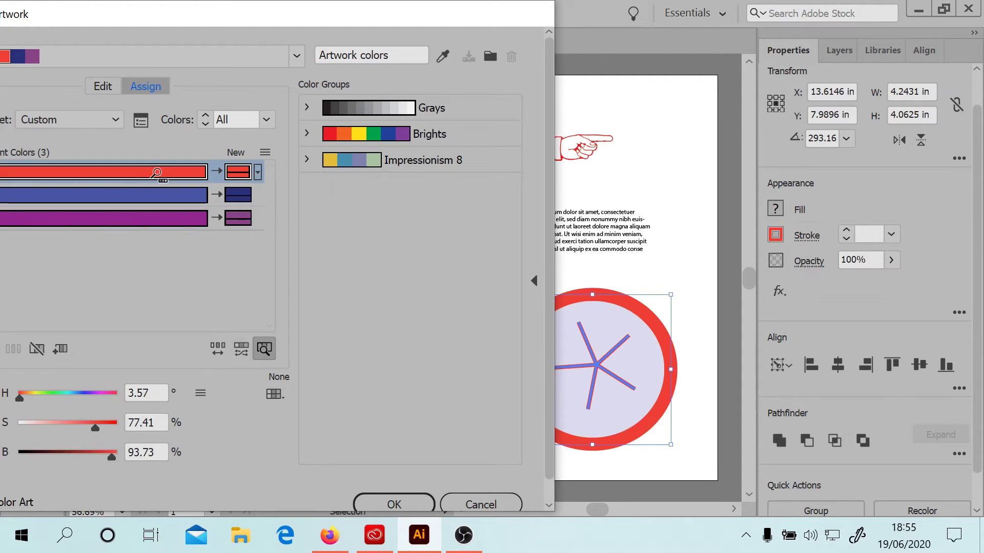
pyautogui.click(149, 196)
pyautogui.click(146, 219)
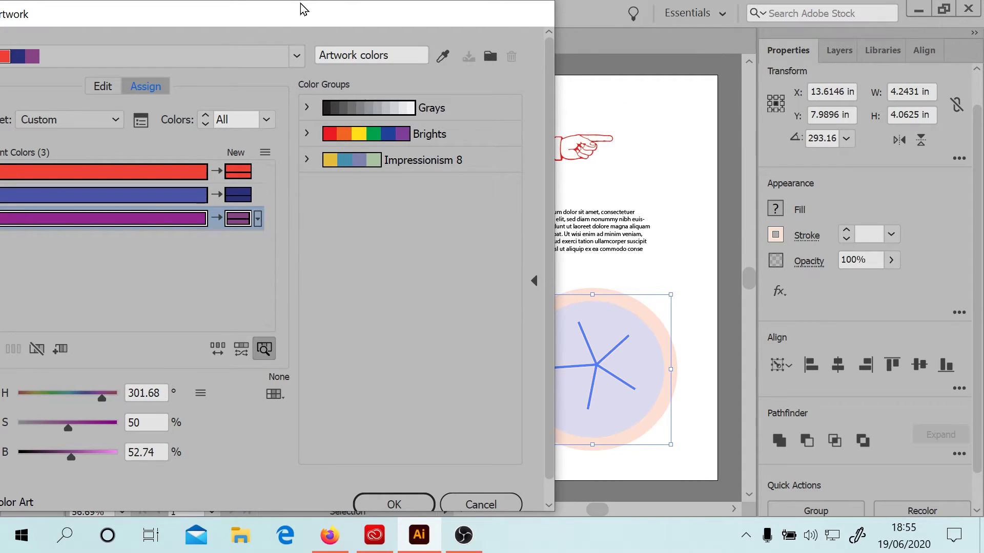
# Step: Move the Recolor Artwork dialog off the emblem and switch to the colour wheel editing view
pyautogui.moveTo(304, 10); pyautogui.dragTo(369, 11)
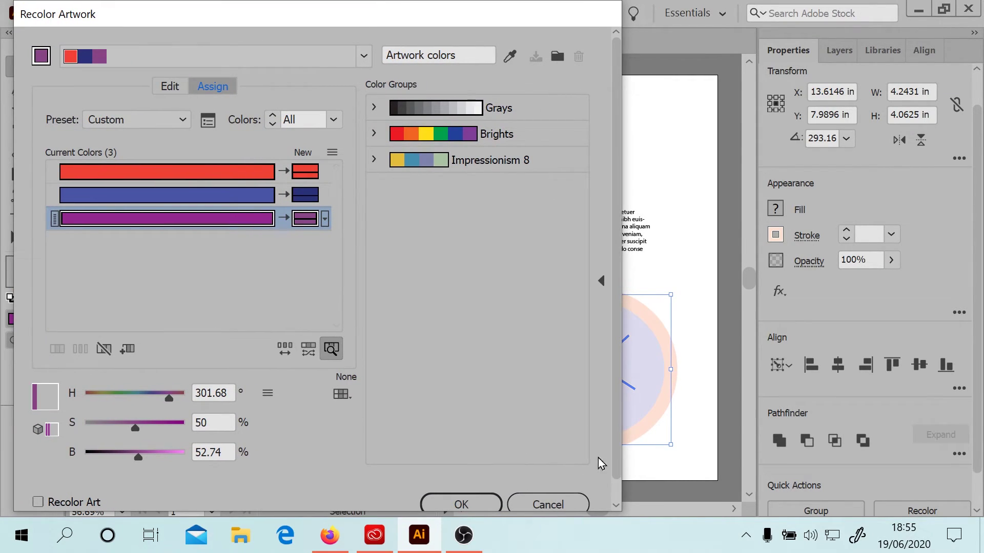
pyautogui.moveTo(287, 10); pyautogui.dragTo(396, 29)
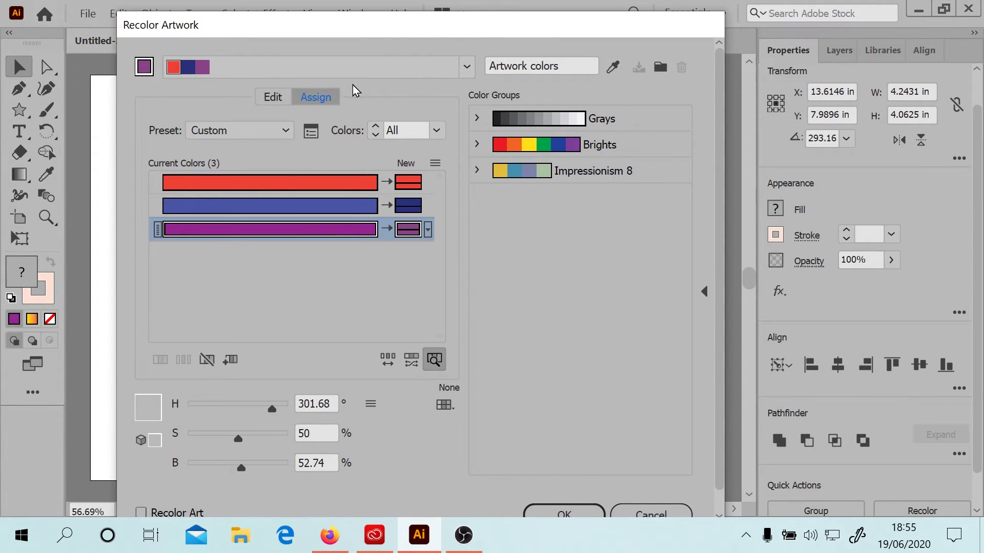
pyautogui.click(273, 96)
# Step: Link the harmony colours and rotate them to a green disc and purple ring, using a segmented wheel
pyautogui.moveTo(412, 27); pyautogui.dragTo(495, 23)
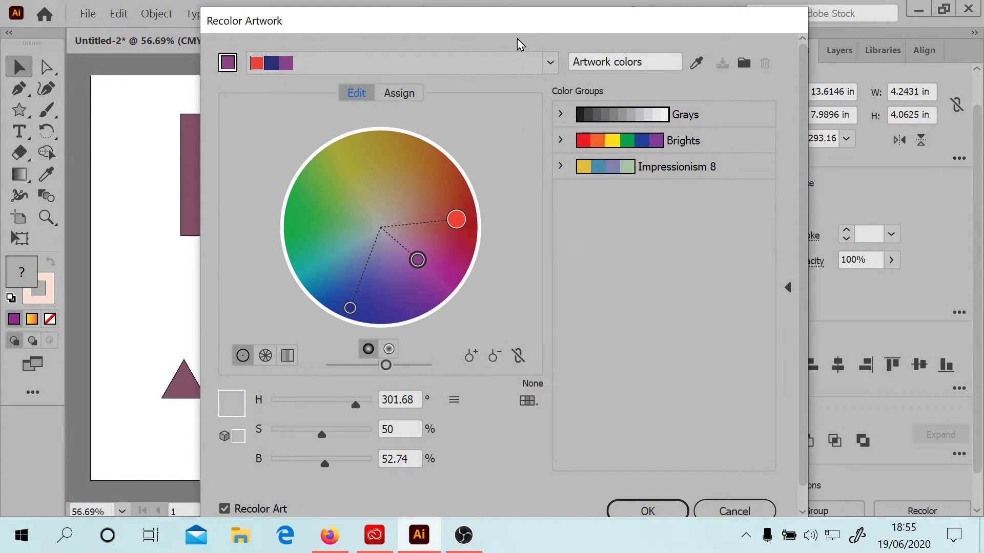
pyautogui.moveTo(491, 36); pyautogui.dragTo(252, 18)
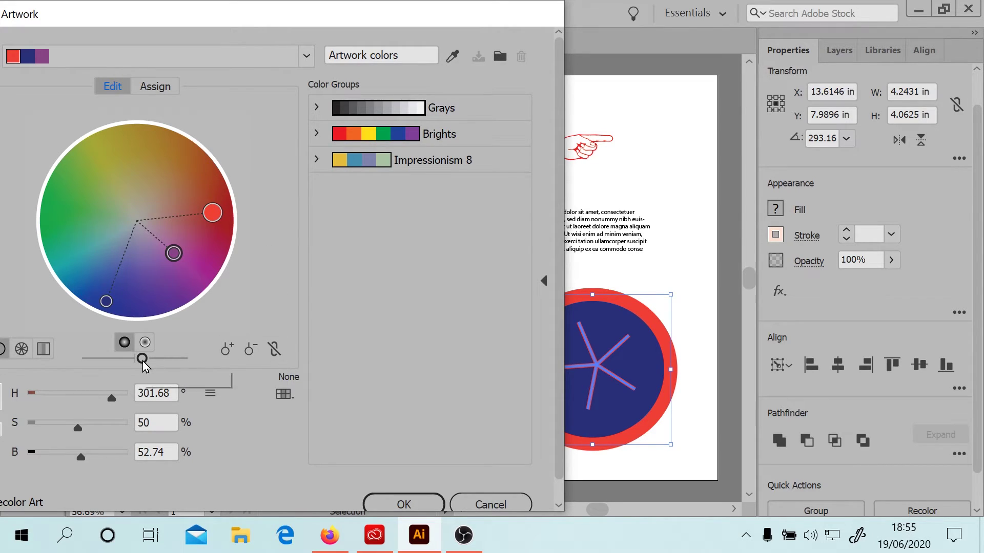
pyautogui.click(274, 351)
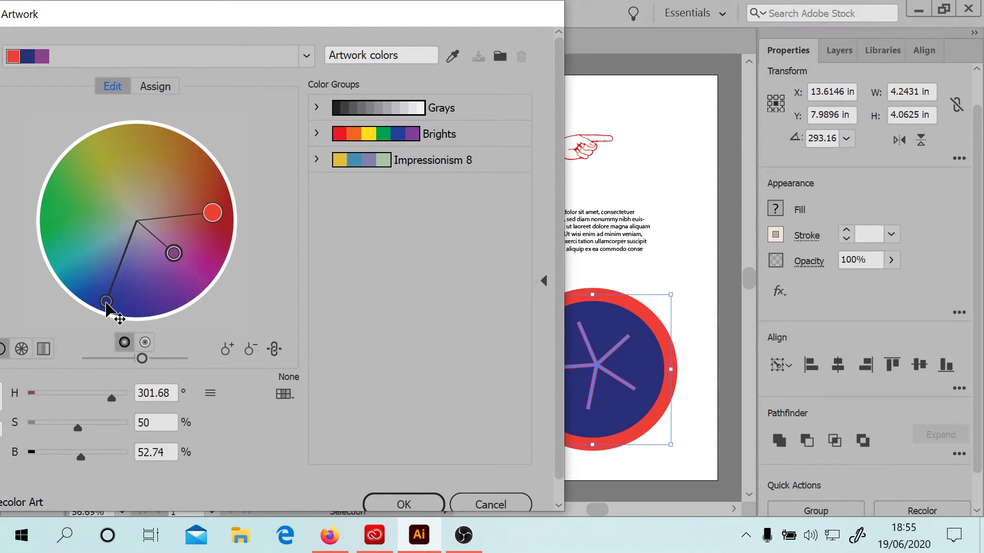
pyautogui.moveTo(106, 303)
pyautogui.mouseDown()
pyautogui.moveTo(74, 235)
pyautogui.moveTo(77, 202)
pyautogui.moveTo(135, 165)
pyautogui.mouseUp()
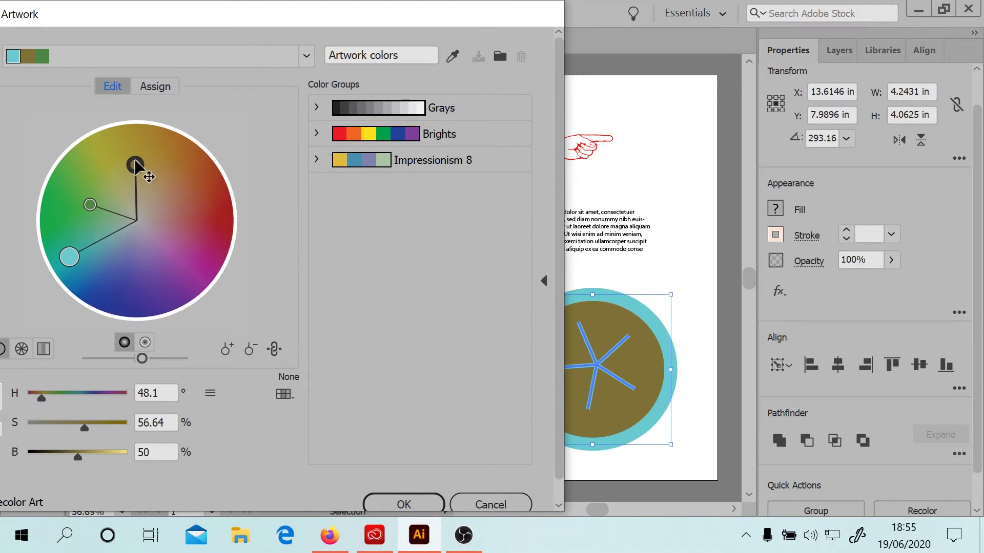
pyautogui.moveTo(136, 165)
pyautogui.mouseDown()
pyautogui.moveTo(183, 184)
pyautogui.moveTo(176, 254)
pyautogui.moveTo(101, 266)
pyautogui.moveTo(81, 200)
pyautogui.mouseUp()
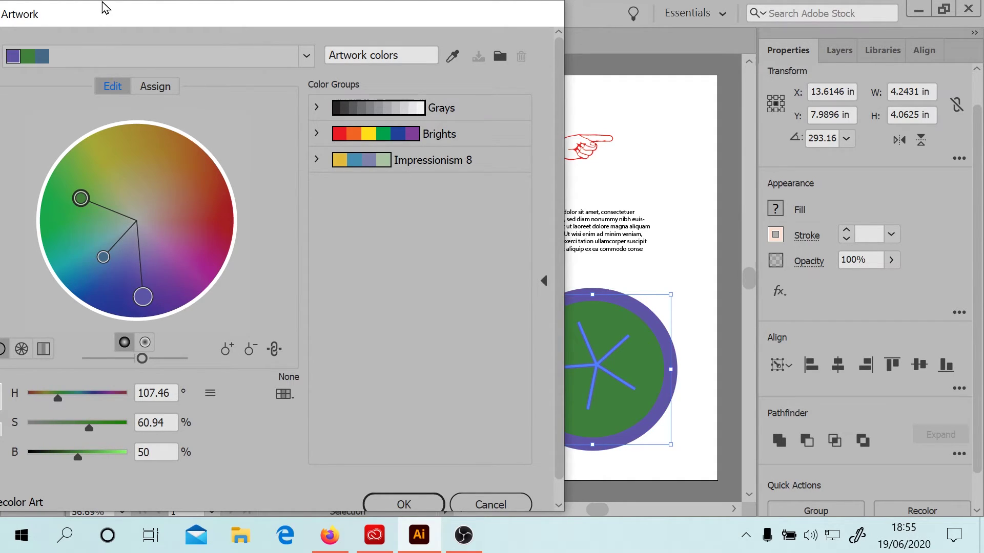
pyautogui.moveTo(125, 18); pyautogui.dragTo(271, 31)
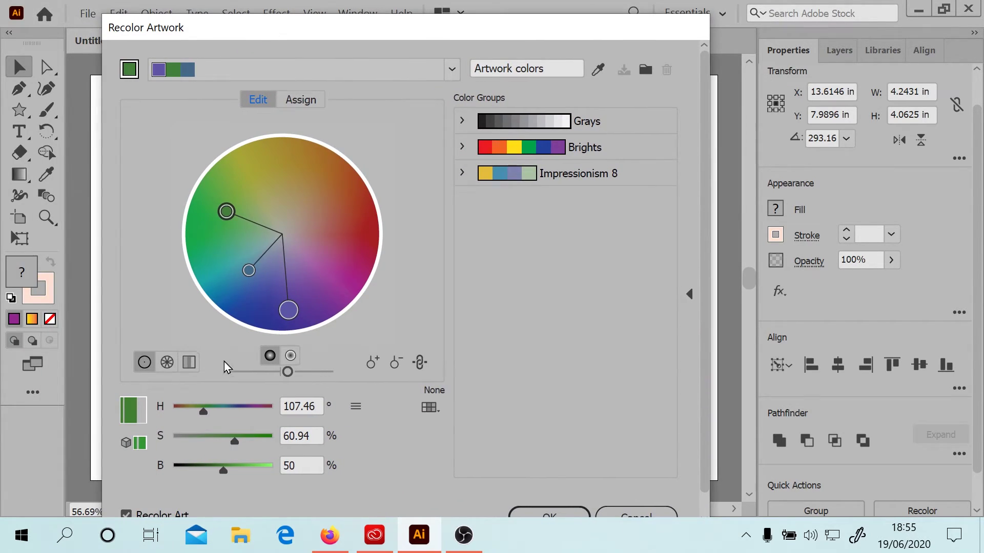
pyautogui.click(165, 362)
# Step: Load the Impressionism colour library and inspect the Impressionism 8 colour group
pyautogui.click(429, 408)
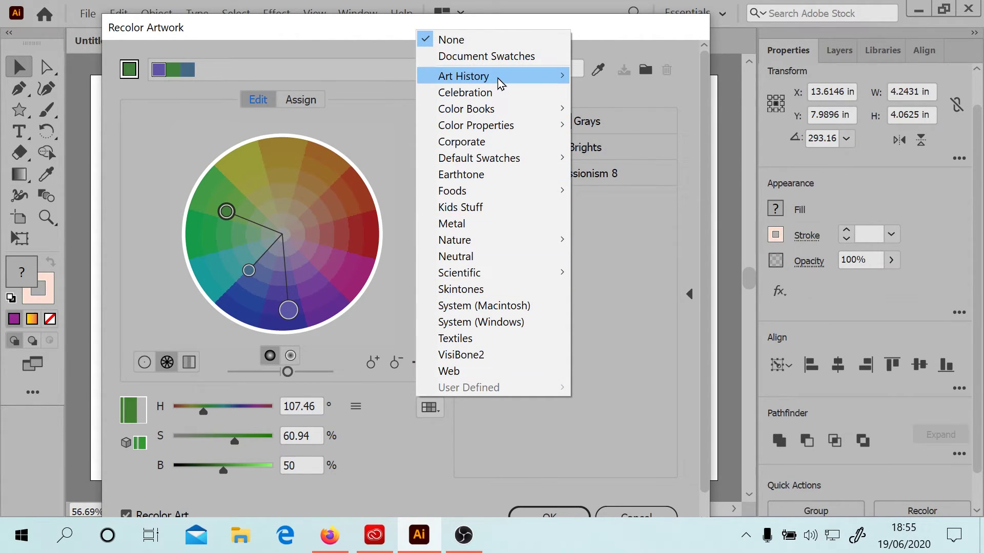
pyautogui.moveTo(499, 78)
pyautogui.click(642, 108)
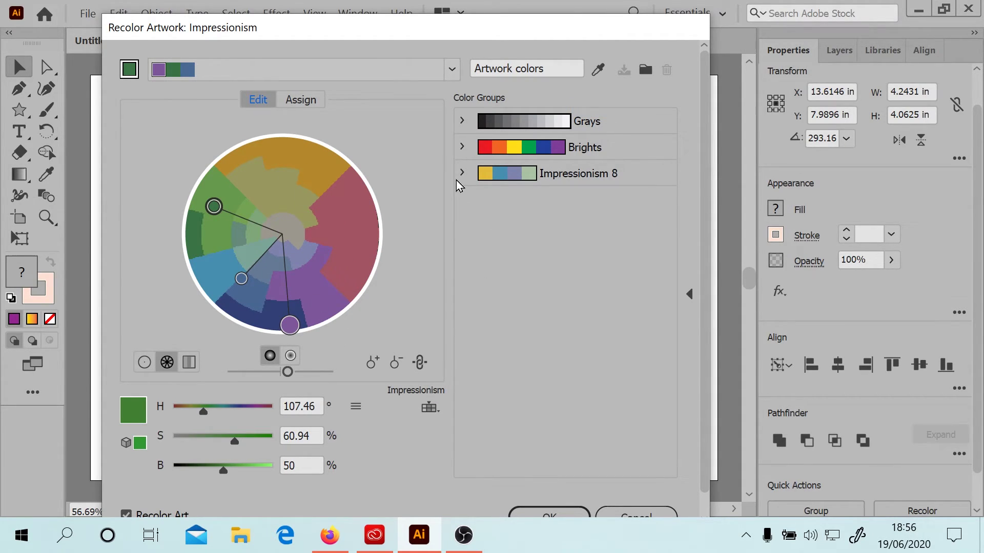
pyautogui.click(526, 174)
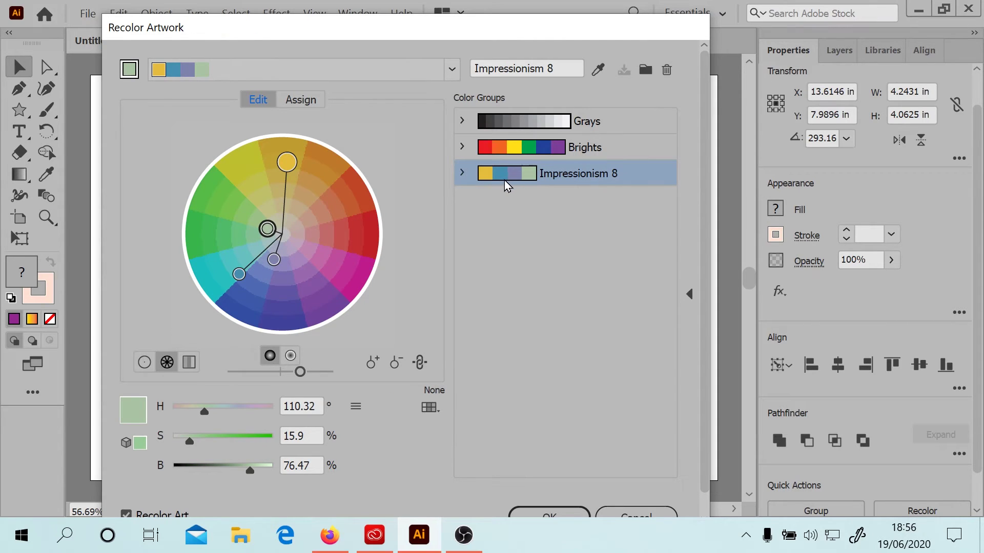
pyautogui.click(465, 180)
pyautogui.click(465, 180)
# Step: Limit the recolour palette to the Foliage library, toggling colour bars and back to the segmented wheel
pyautogui.click(430, 408)
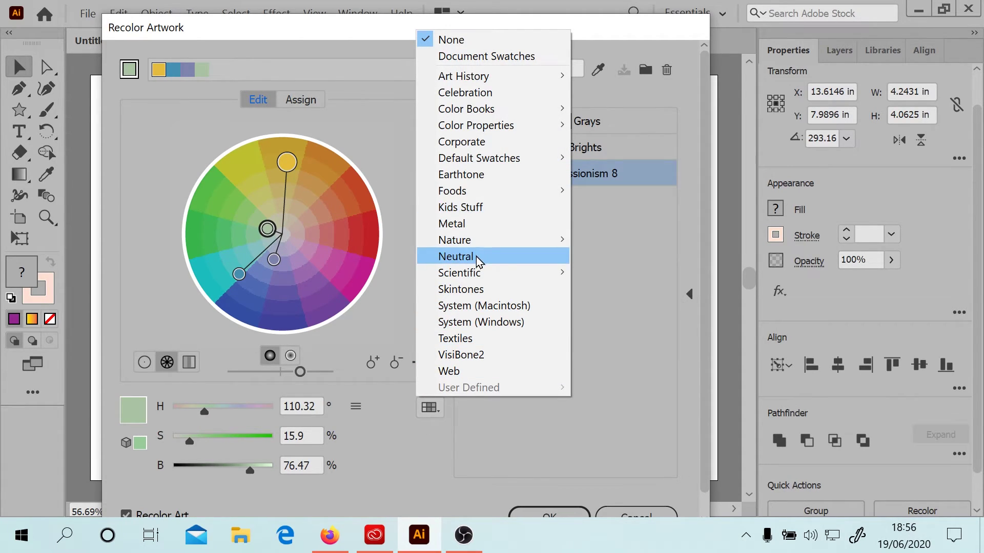
pyautogui.moveTo(478, 242)
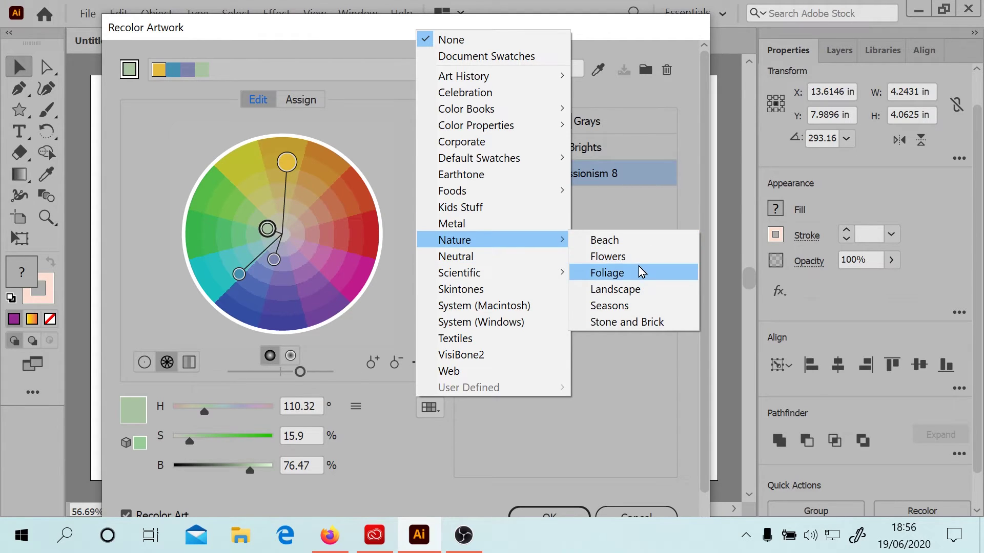
pyautogui.click(590, 273)
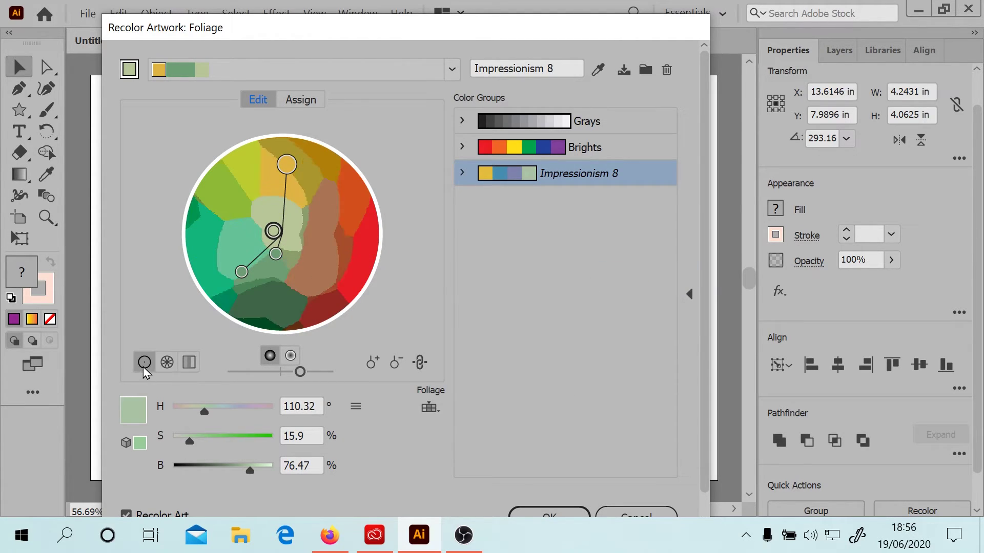
pyautogui.click(182, 367)
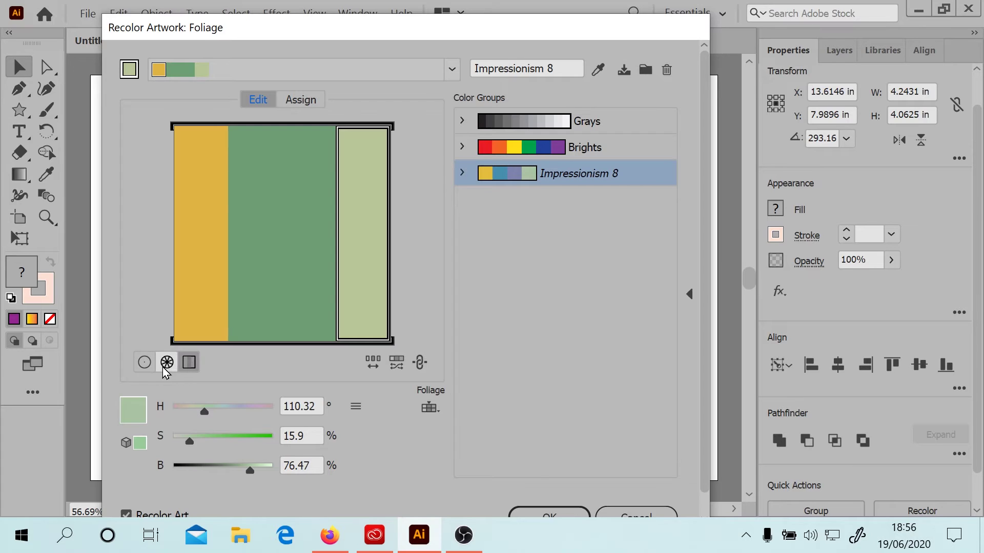
pyautogui.click(162, 367)
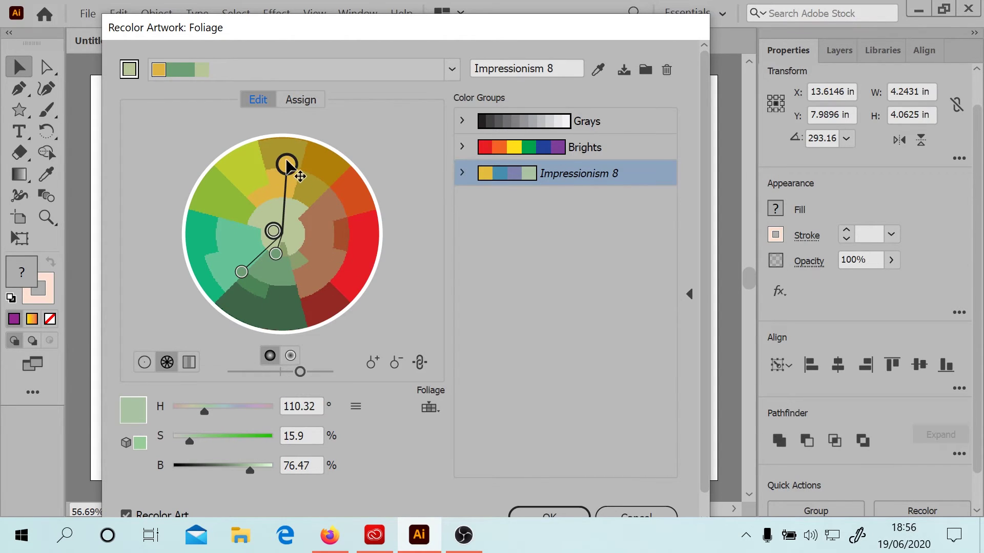
# Step: Preview pinkish-purple, yellow and other base hues, then cancel to keep the original emblem colours
pyautogui.moveTo(287, 165)
pyautogui.mouseDown()
pyautogui.moveTo(318, 213)
pyautogui.moveTo(320, 257)
pyautogui.moveTo(304, 197)
pyautogui.mouseUp()
pyautogui.moveTo(422, 31)
pyautogui.mouseDown()
pyautogui.moveTo(273, 39)
pyautogui.moveTo(213, 26)
pyautogui.mouseUp()
pyautogui.moveTo(97, 177)
pyautogui.mouseDown()
pyautogui.moveTo(108, 289)
pyautogui.moveTo(45, 282)
pyautogui.mouseUp()
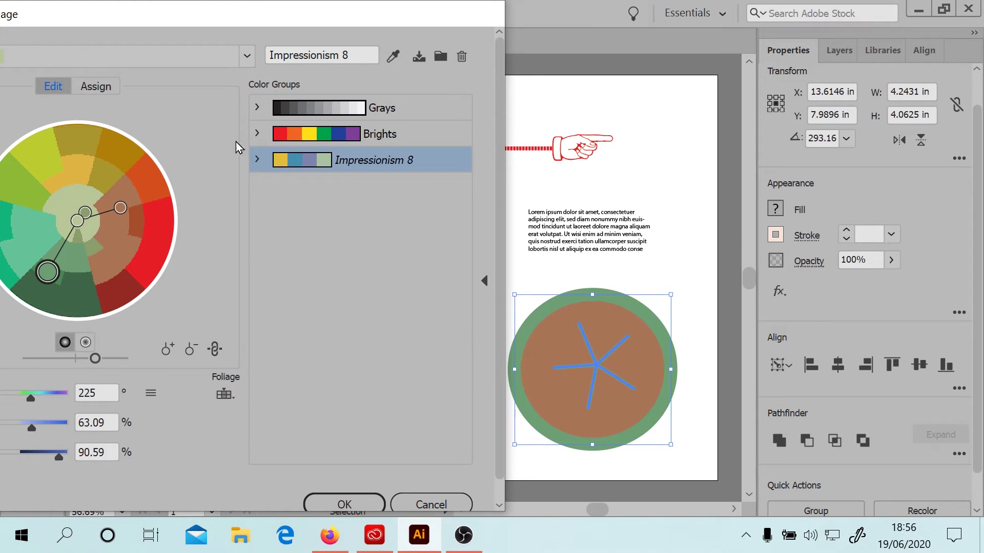
pyautogui.moveTo(256, 15); pyautogui.dragTo(503, 119)
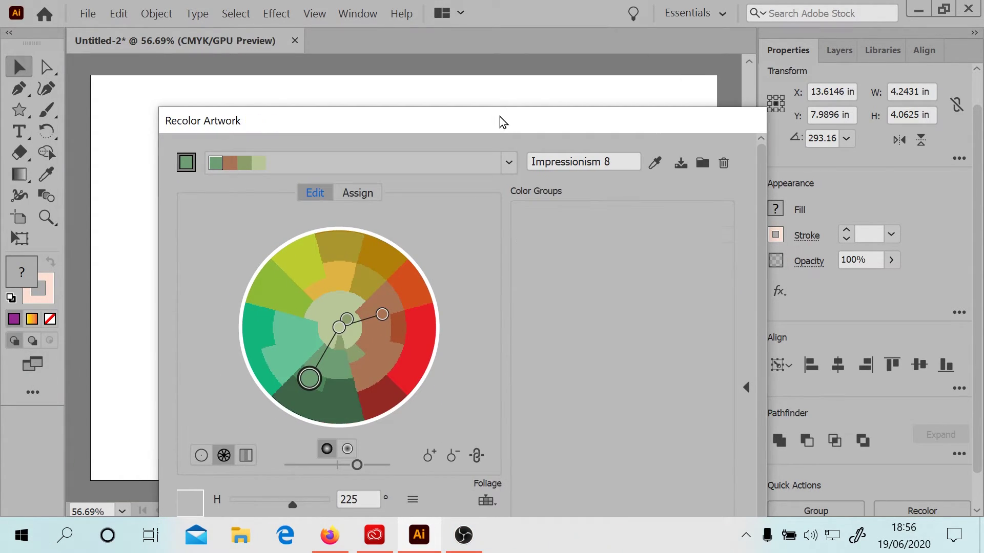
pyautogui.press('Escape')
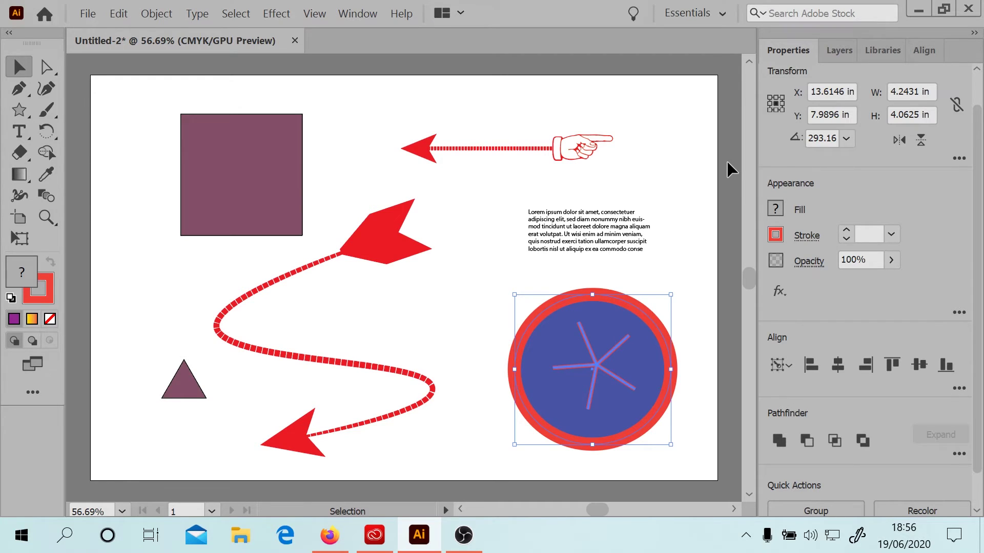
# Step: Select the Lorem ipsum text and browse the font list, including activated Adobe Fonts, without changing font
pyautogui.click(617, 235)
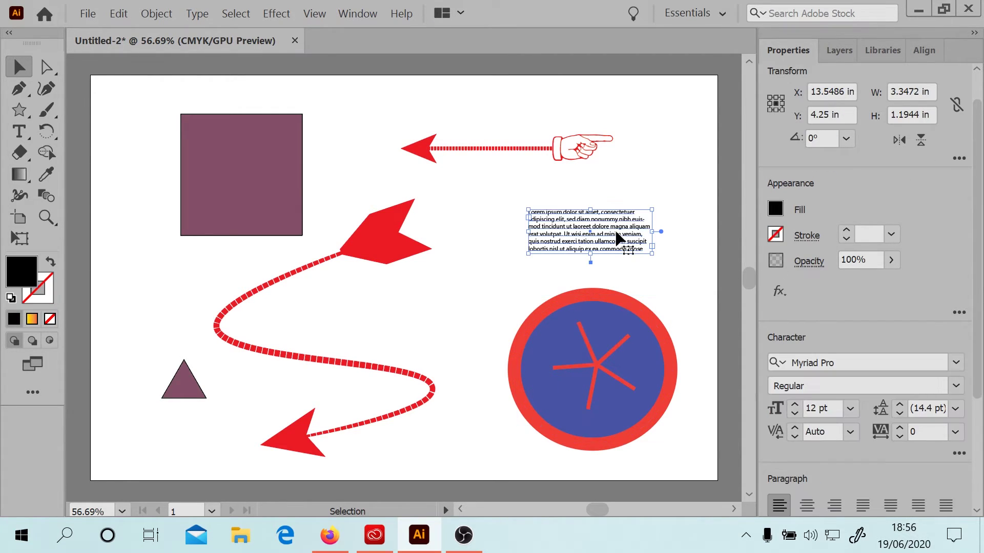
pyautogui.click(956, 363)
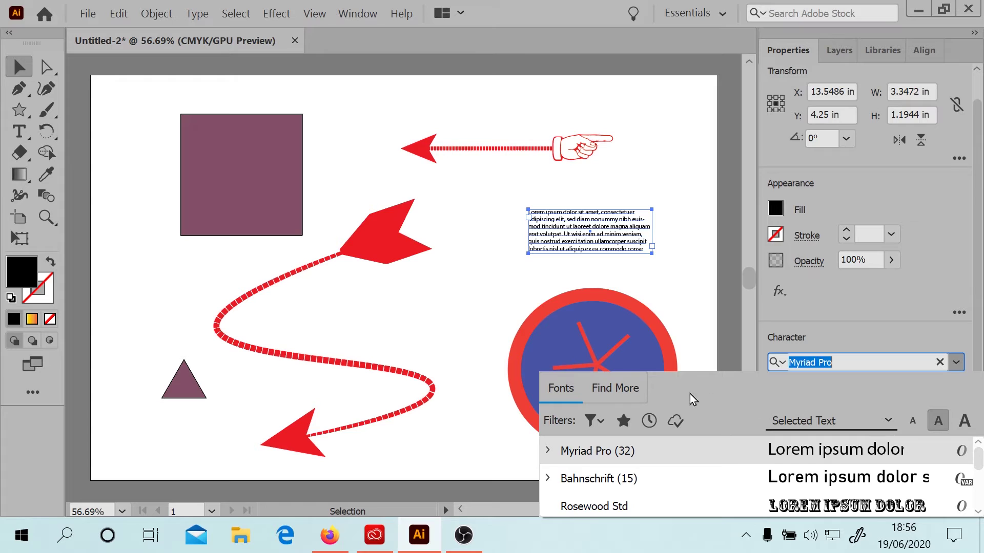
pyautogui.click(938, 262)
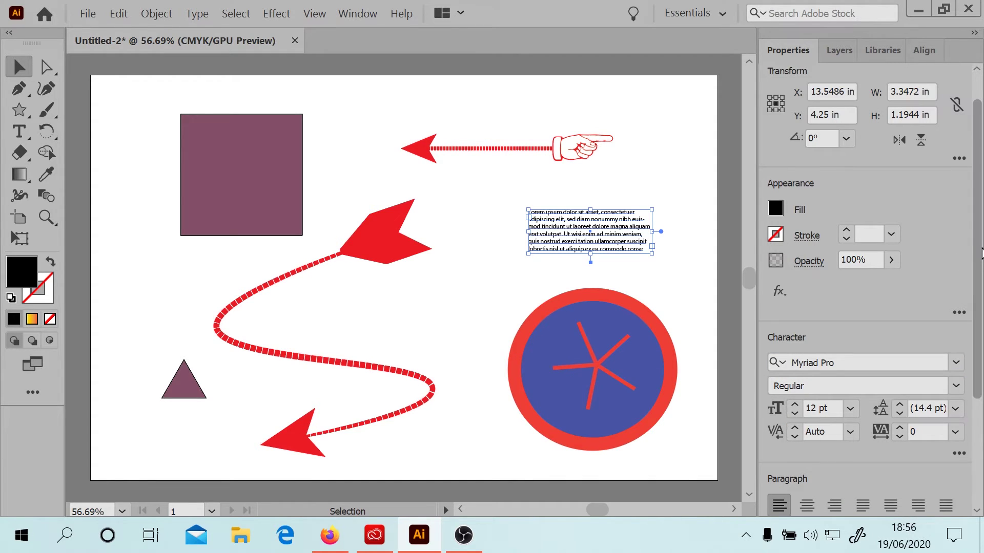
pyautogui.scroll(-3, 982, 254)
pyautogui.click(957, 201)
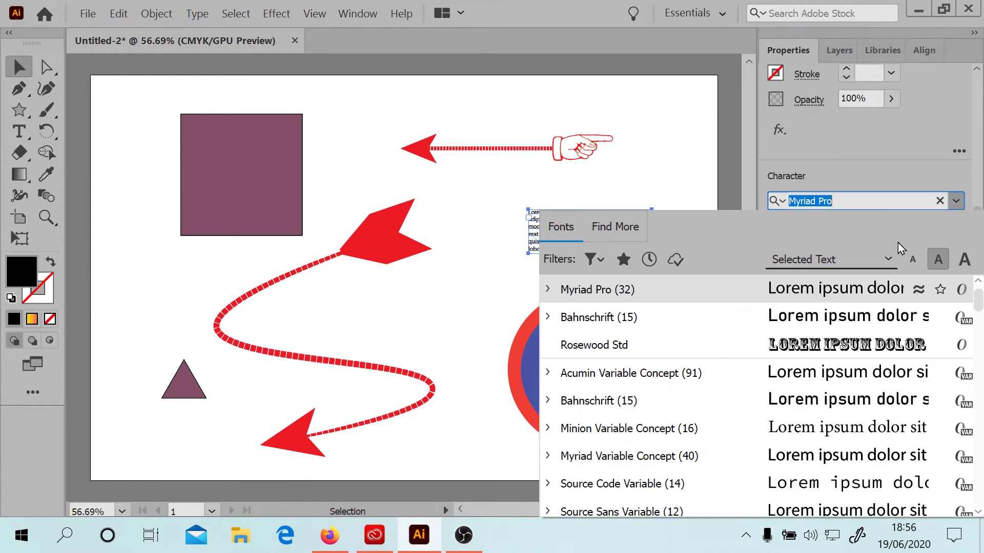
pyautogui.click(626, 233)
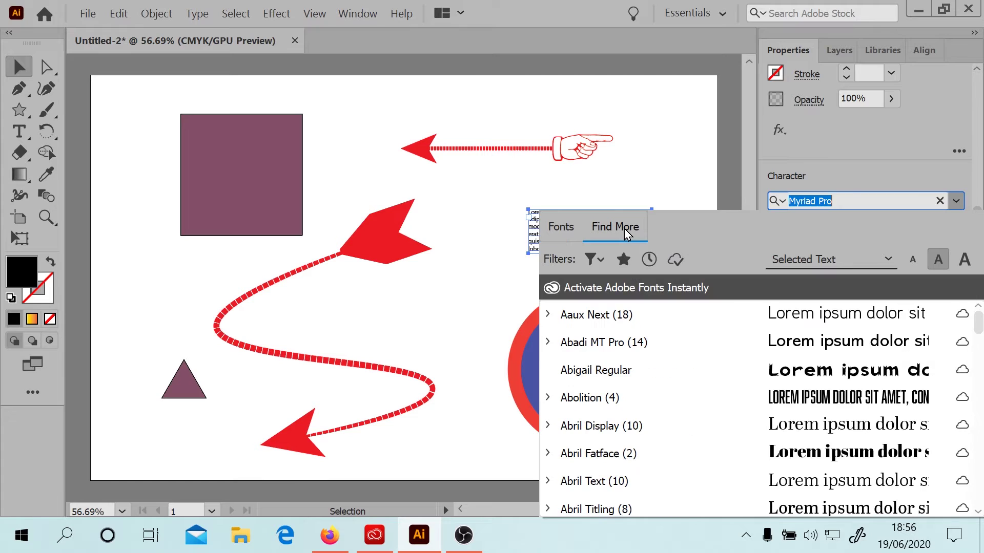
pyautogui.click(677, 260)
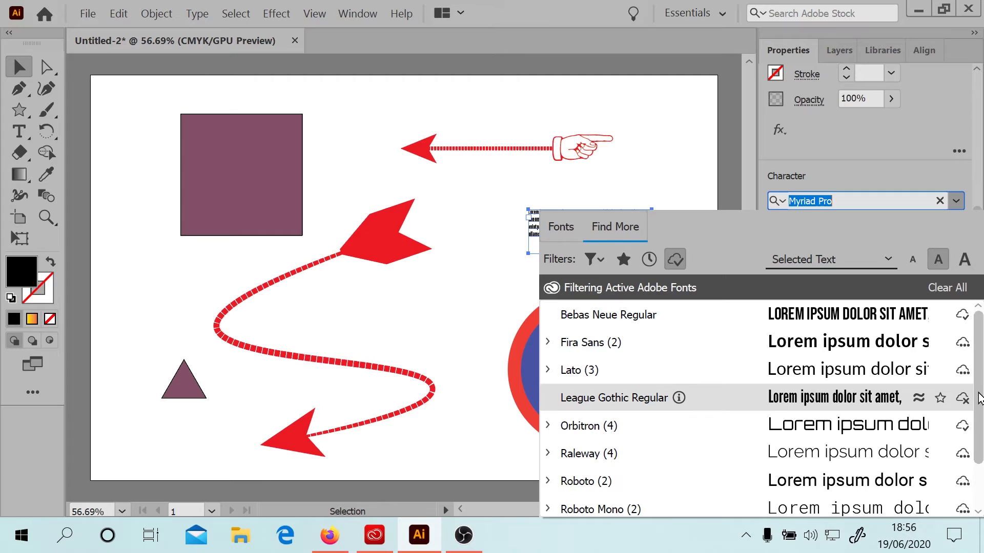
pyautogui.click(594, 259)
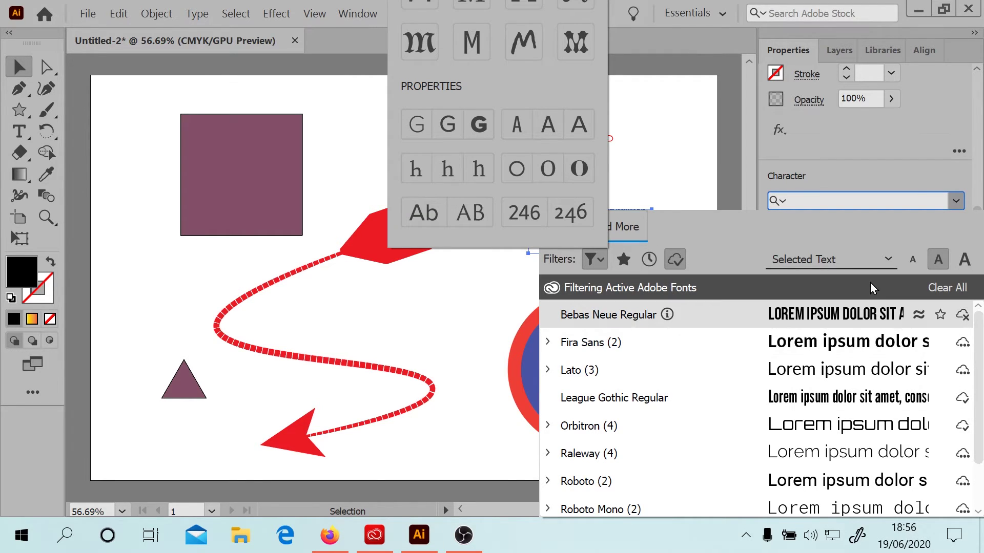
pyautogui.click(790, 201)
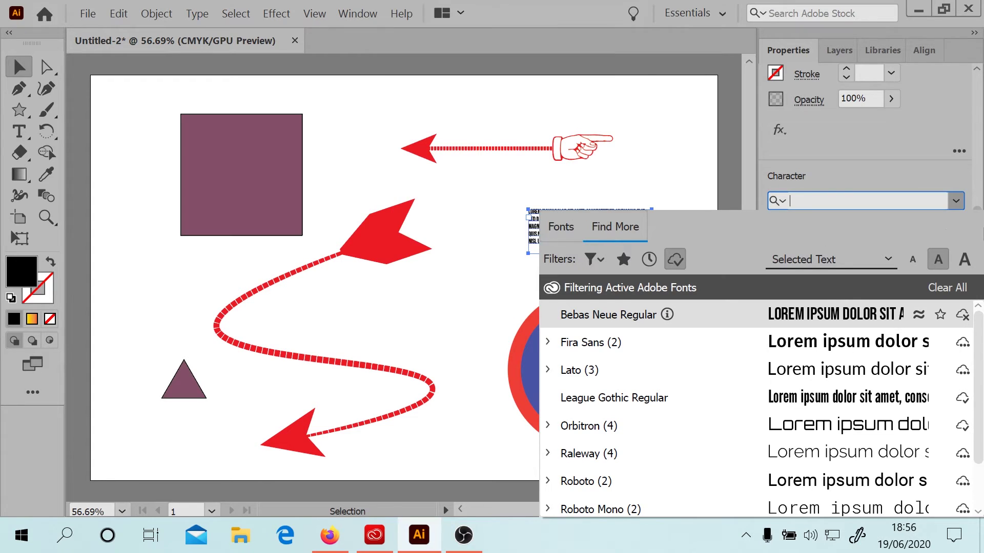
pyautogui.click(950, 109)
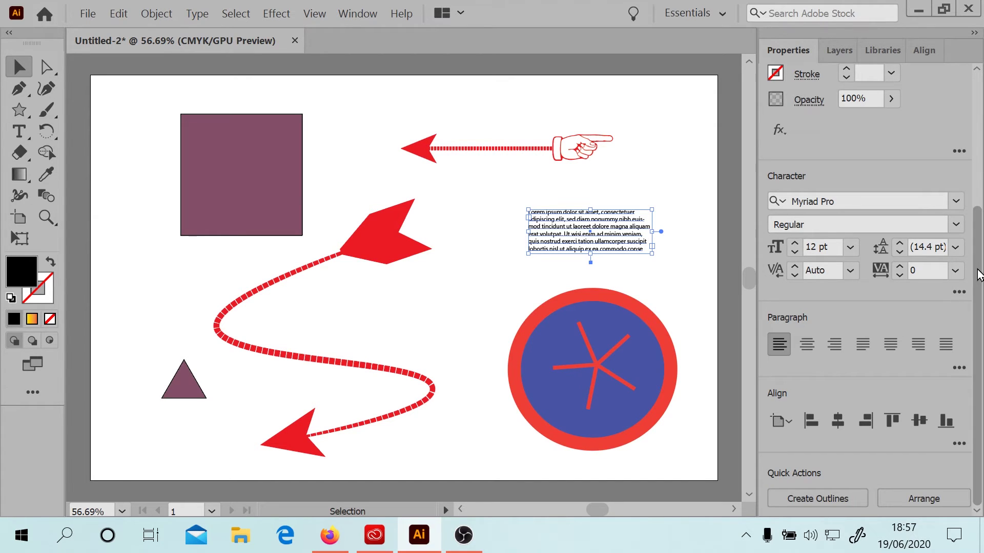
pyautogui.moveTo(975, 299); pyautogui.dragTo(974, 152)
# Step: Filter the font list by high, then regular contrast, and expand Fira Sans to view its styles
pyautogui.click(955, 385)
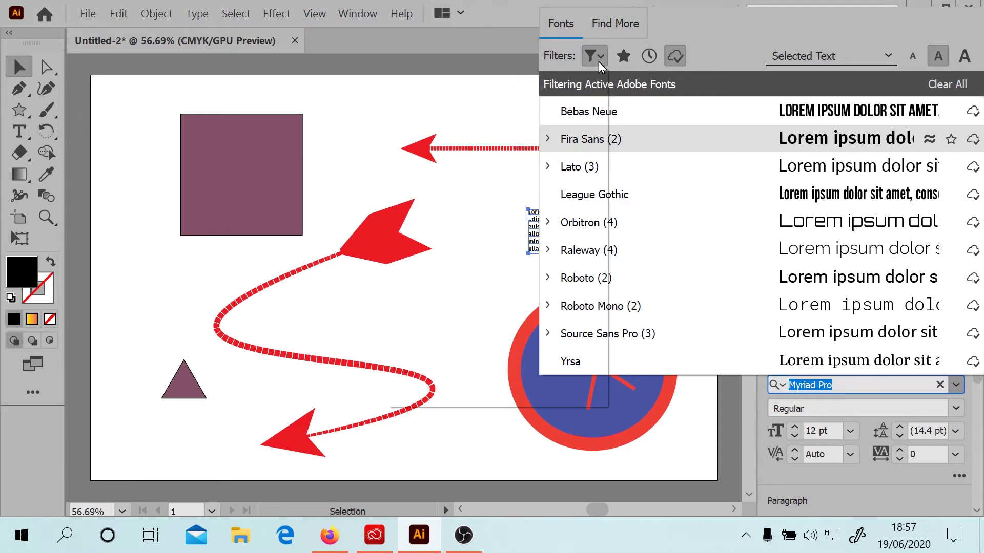
pyautogui.click(599, 61)
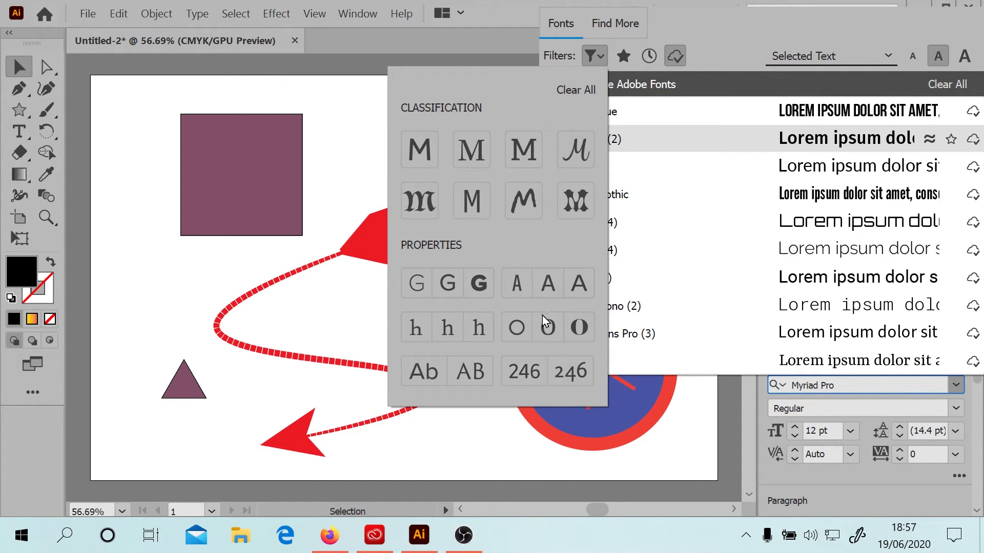
pyautogui.click(579, 329)
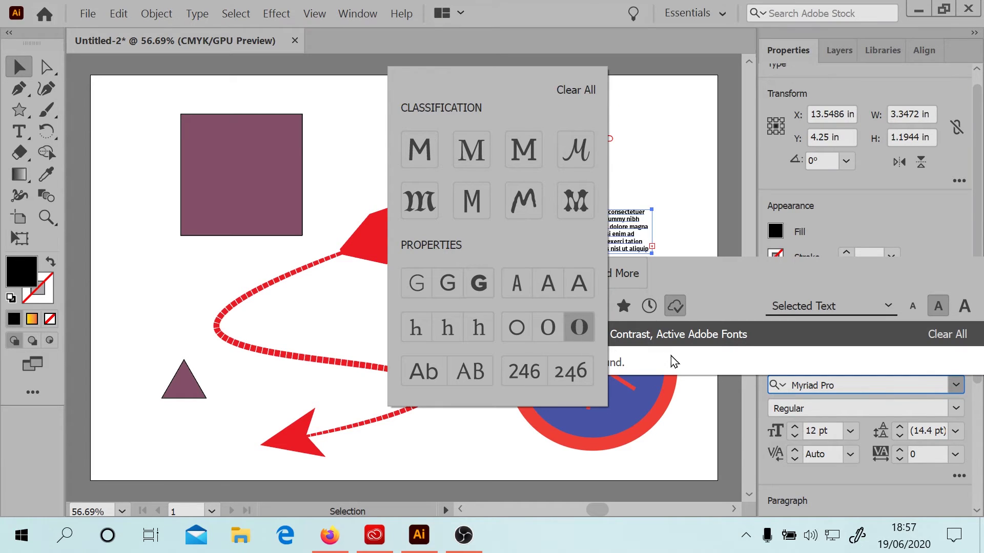
pyautogui.click(547, 328)
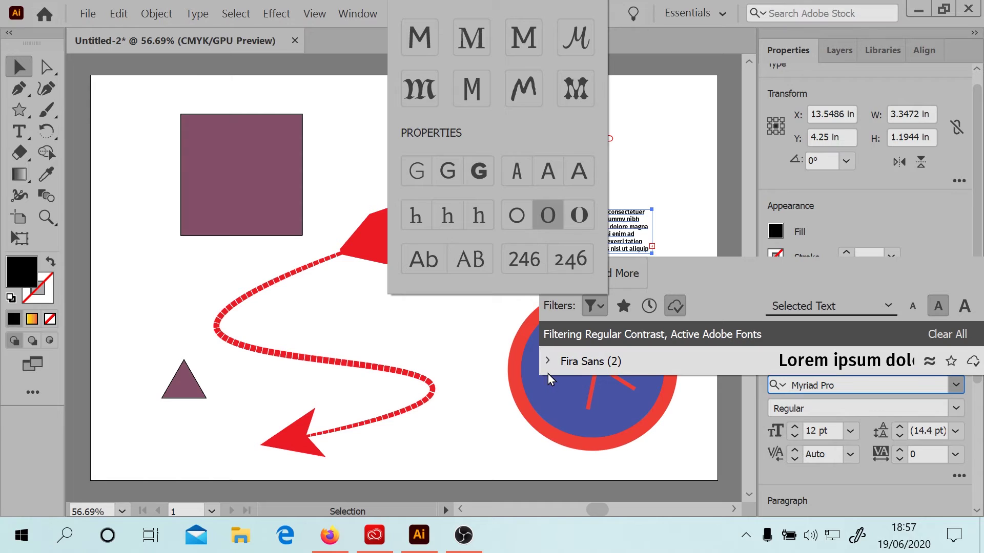
pyautogui.click(554, 361)
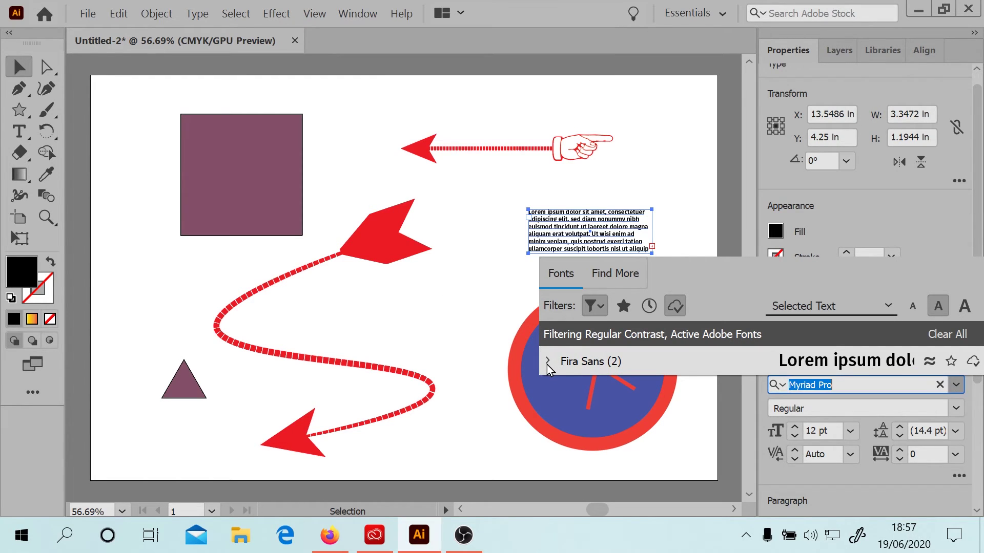
pyautogui.click(548, 362)
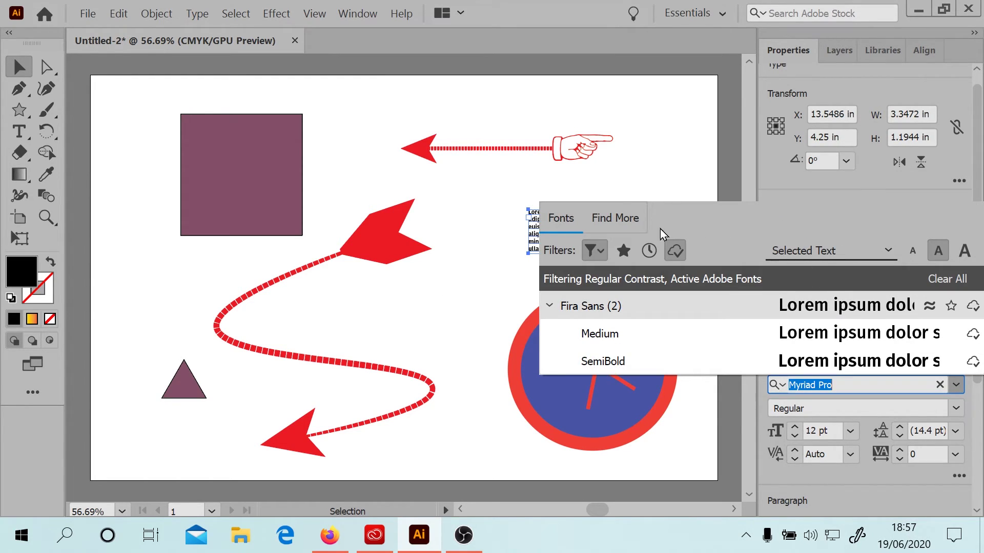
# Step: Try lining figures, capitals, case and x-height filters, then clear them and keep Myriad Pro
pyautogui.click(596, 244)
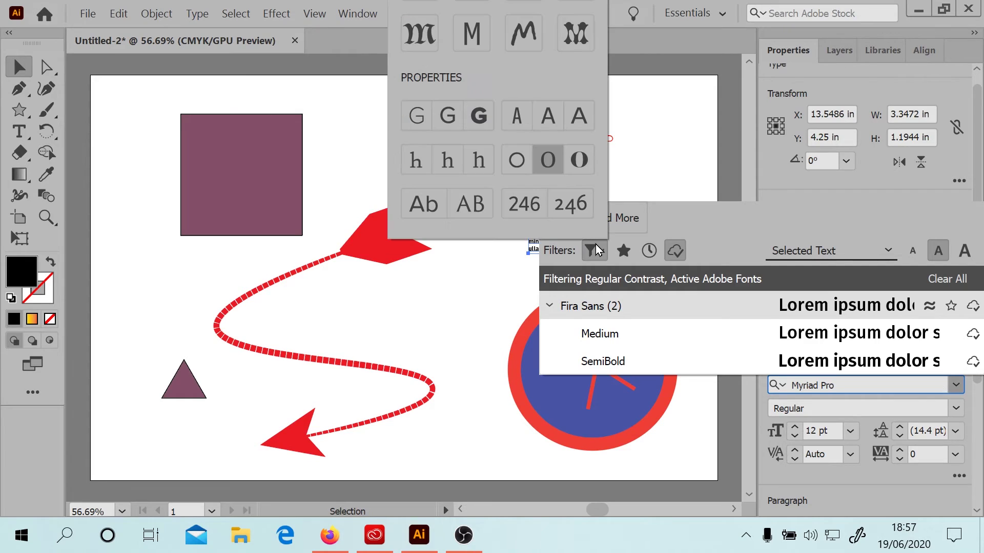
pyautogui.click(513, 204)
pyautogui.click(469, 202)
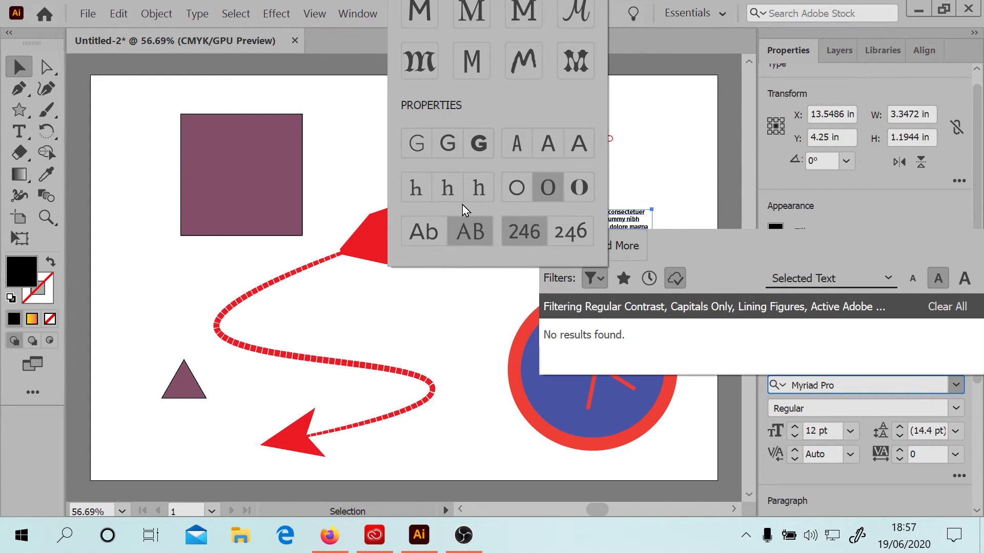
pyautogui.click(422, 231)
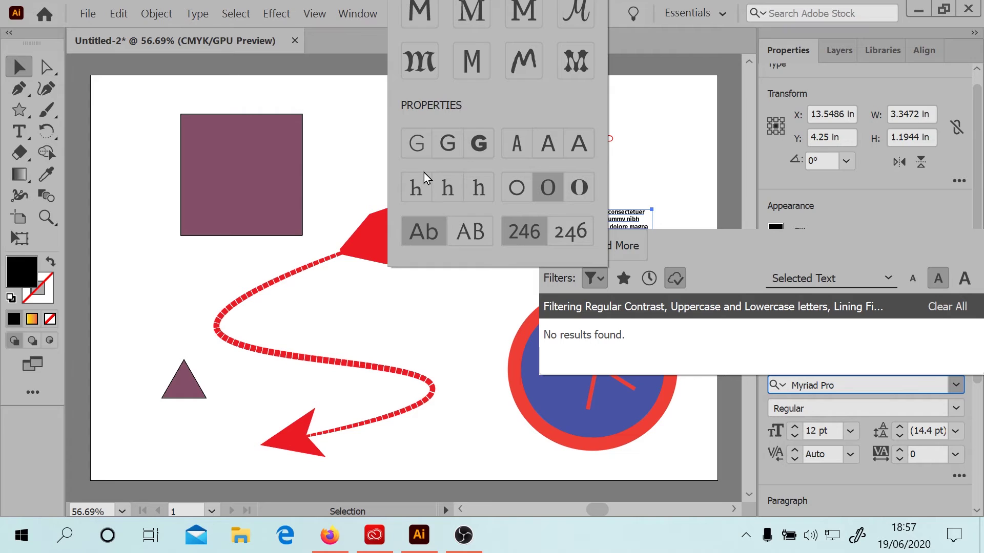
pyautogui.click(425, 191)
pyautogui.click(546, 194)
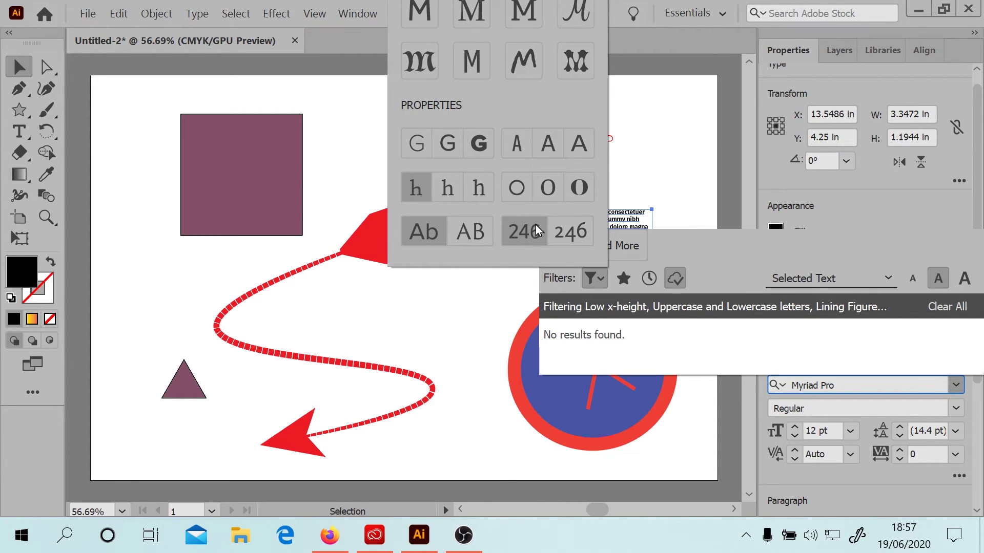
pyautogui.click(414, 196)
pyautogui.click(420, 244)
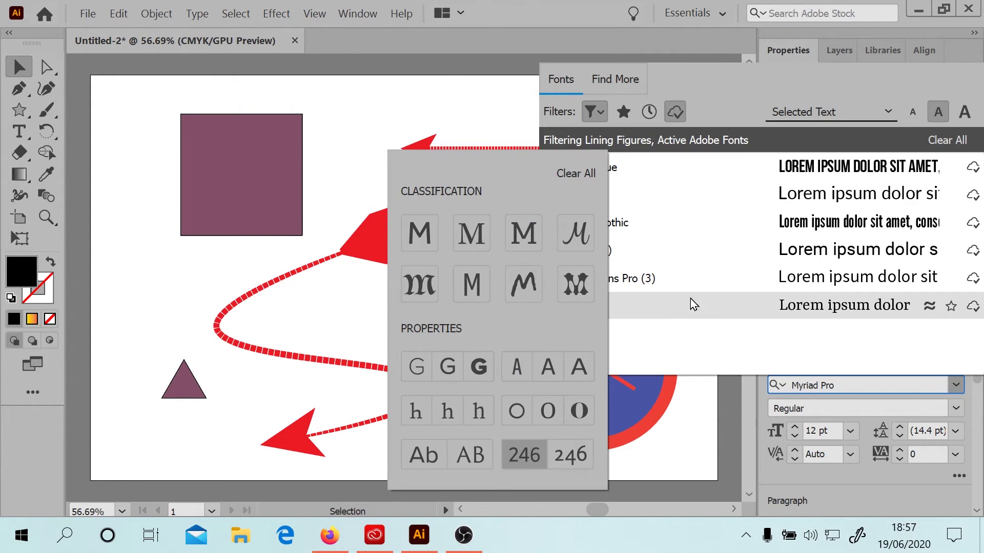
pyautogui.click(713, 81)
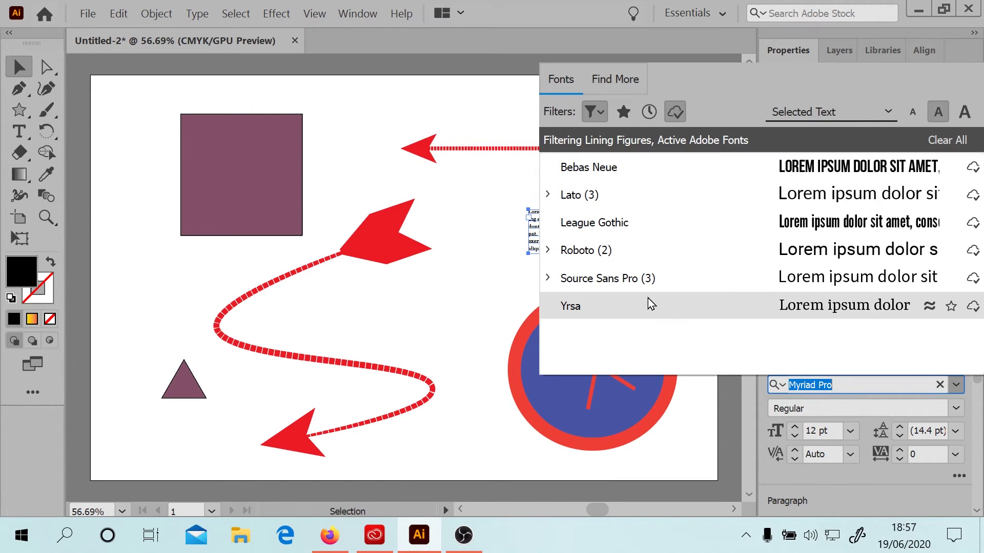
pyautogui.press('Escape')
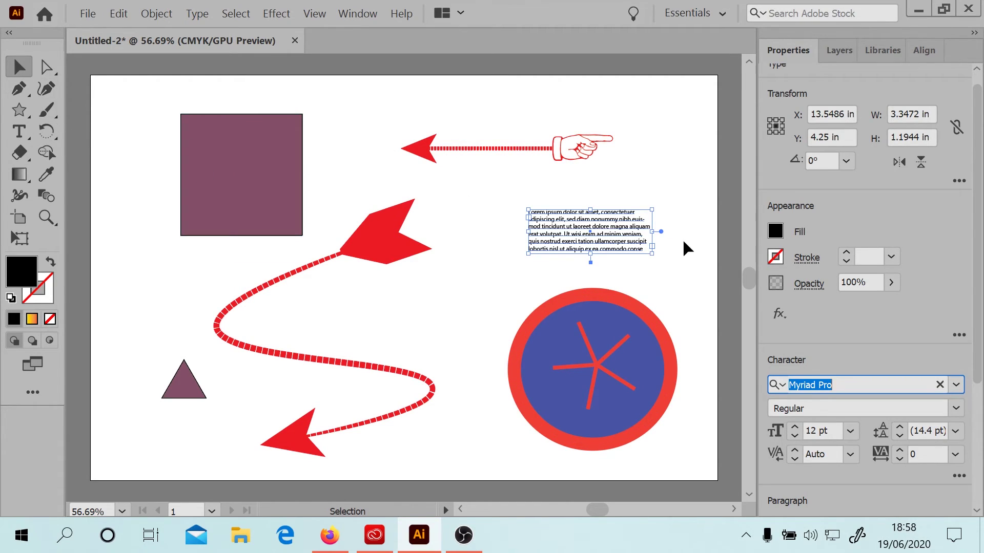
# Step: Fill the purple square with the Fading Sky blue-to-white gradient and bring up its Gradient settings
pyautogui.click(235, 176)
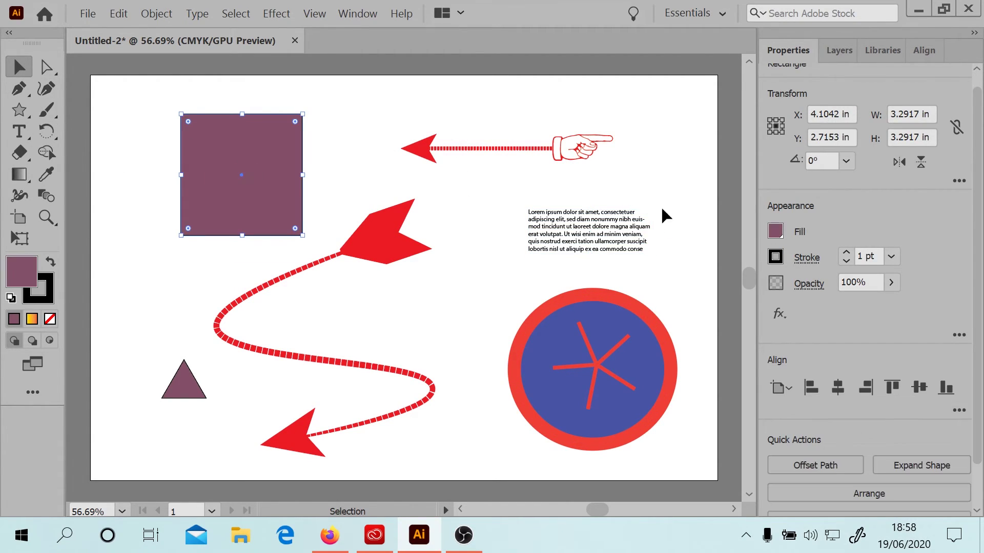
pyautogui.click(775, 232)
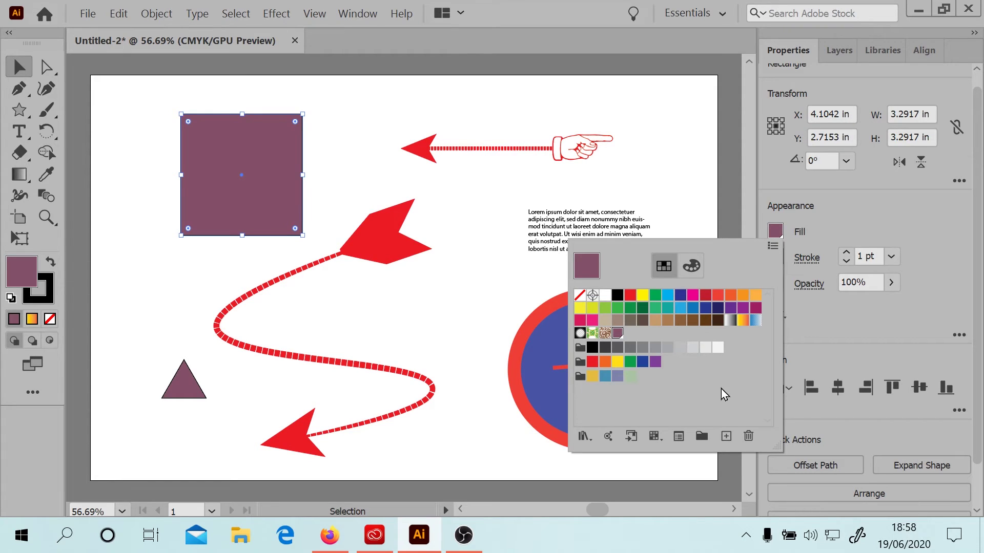
pyautogui.click(754, 322)
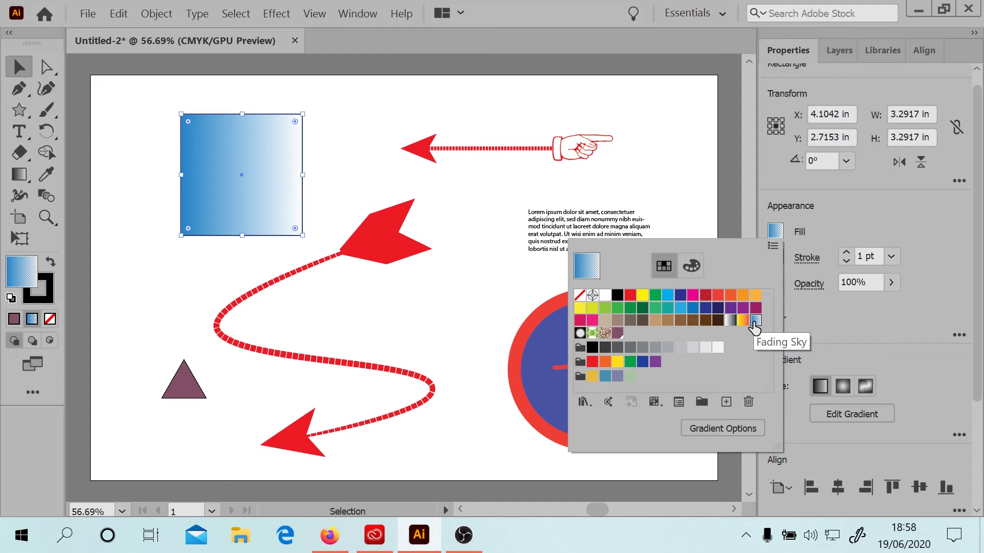
pyautogui.click(721, 430)
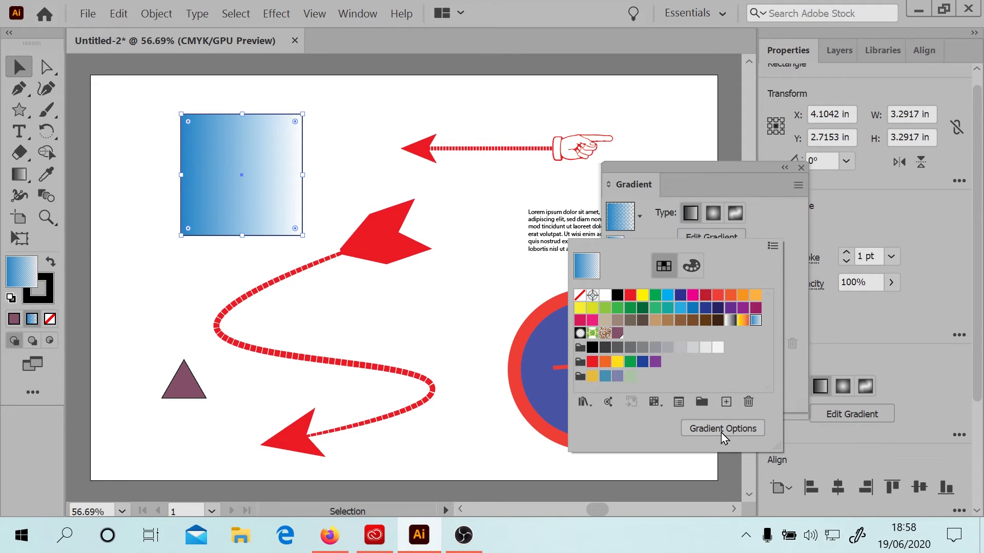
pyautogui.click(772, 246)
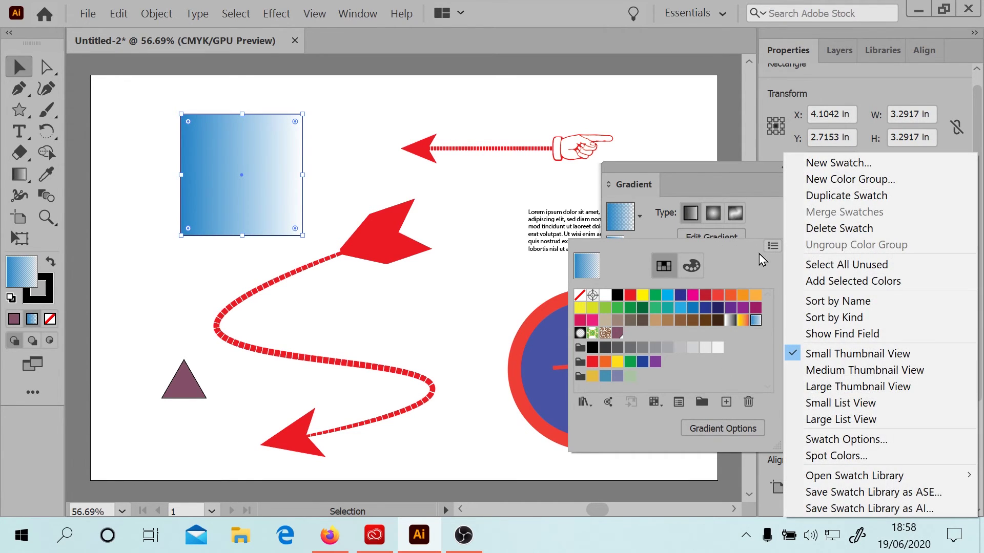
pyautogui.click(758, 254)
pyautogui.click(691, 173)
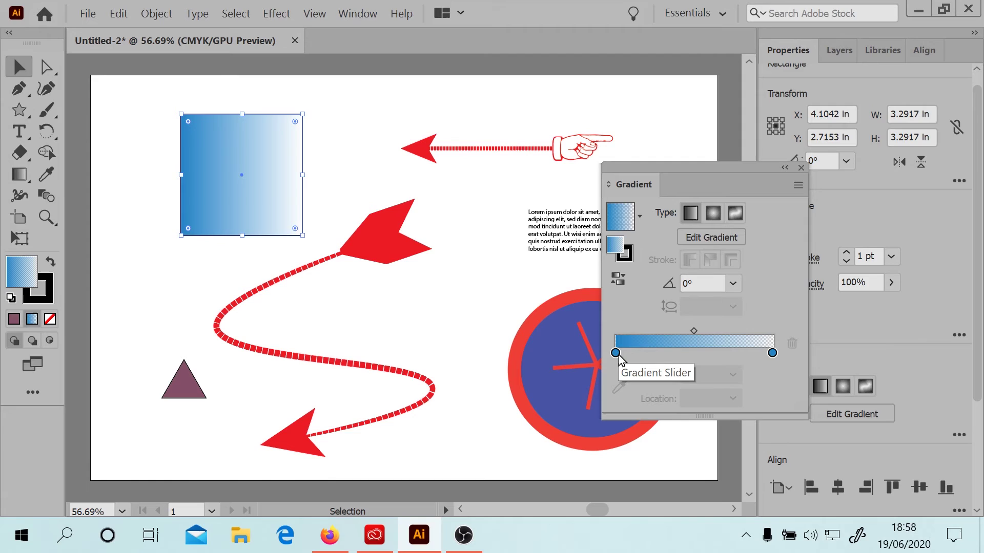
# Step: Rearrange the gradient stops, sliding the blue stop right and adding a new stop at the left end
pyautogui.moveTo(618, 356); pyautogui.dragTo(764, 353)
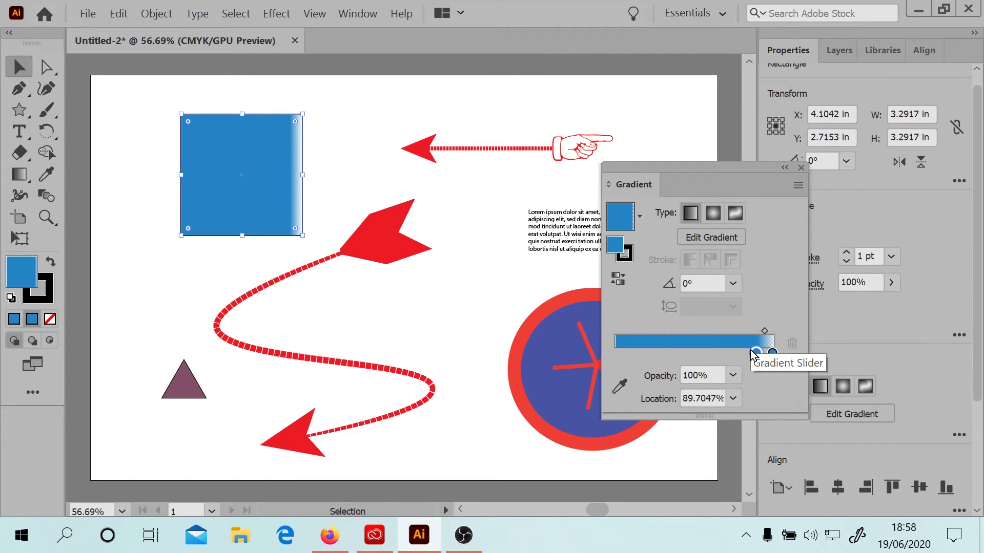
pyautogui.click(615, 353)
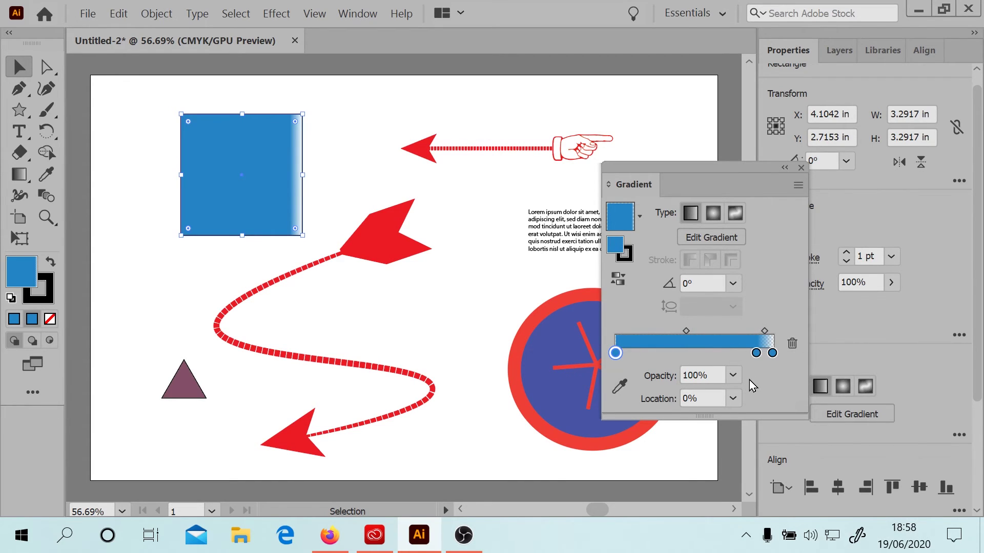
pyautogui.click(756, 353)
pyautogui.moveTo(756, 353); pyautogui.dragTo(638, 364)
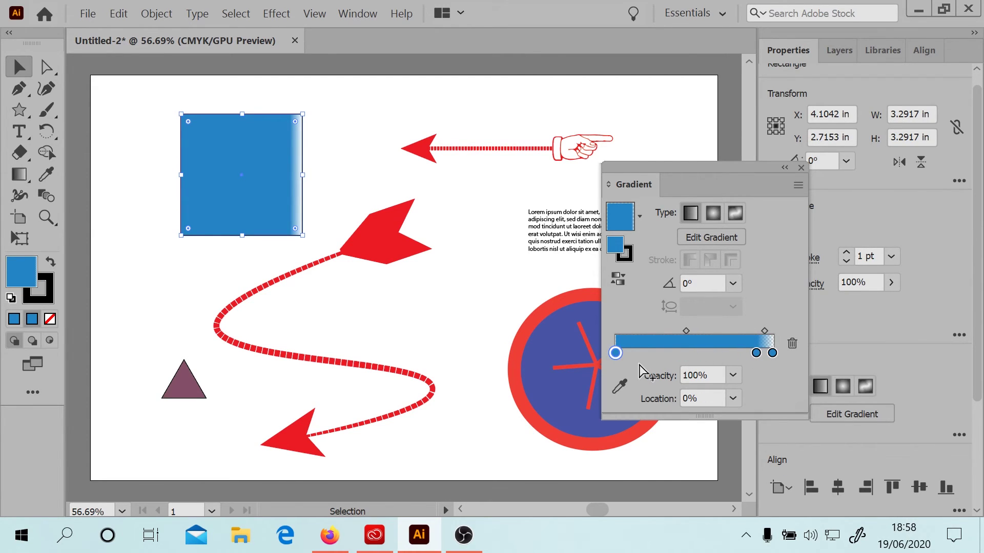
# Step: Colour the stop lavender-blue (C56 M48 Y13 K0) and drag it to the slider's left end
pyautogui.doubleClick(757, 355)
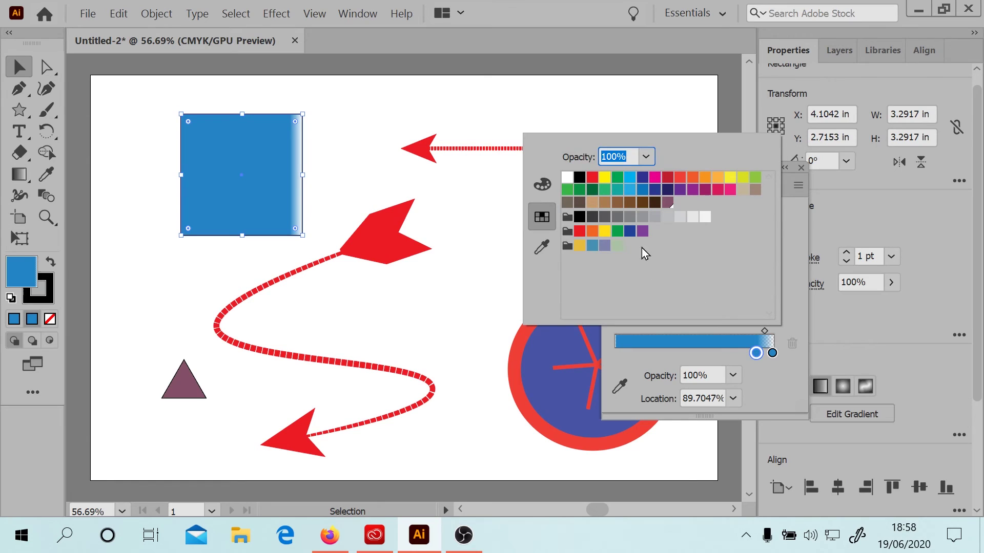
pyautogui.click(579, 246)
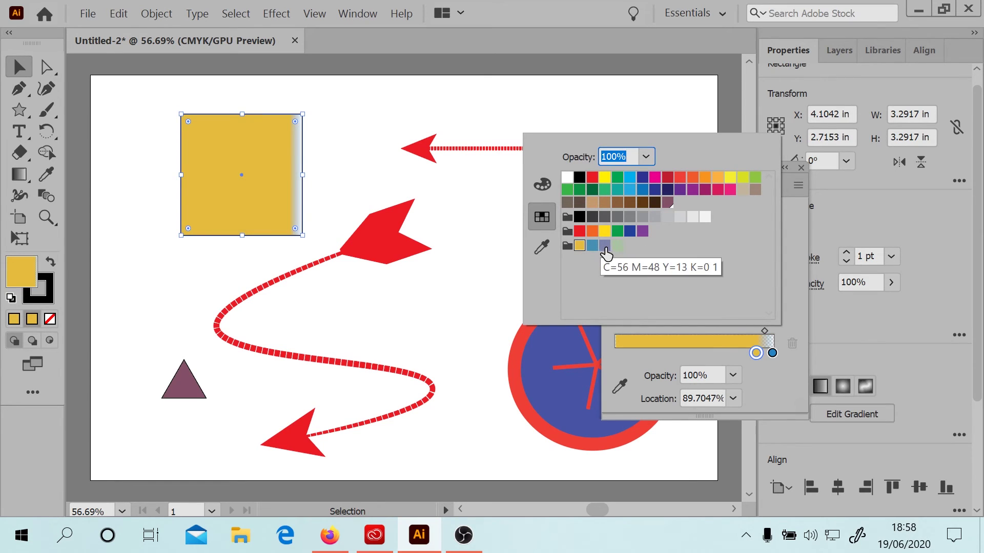
pyautogui.click(606, 247)
pyautogui.click(785, 223)
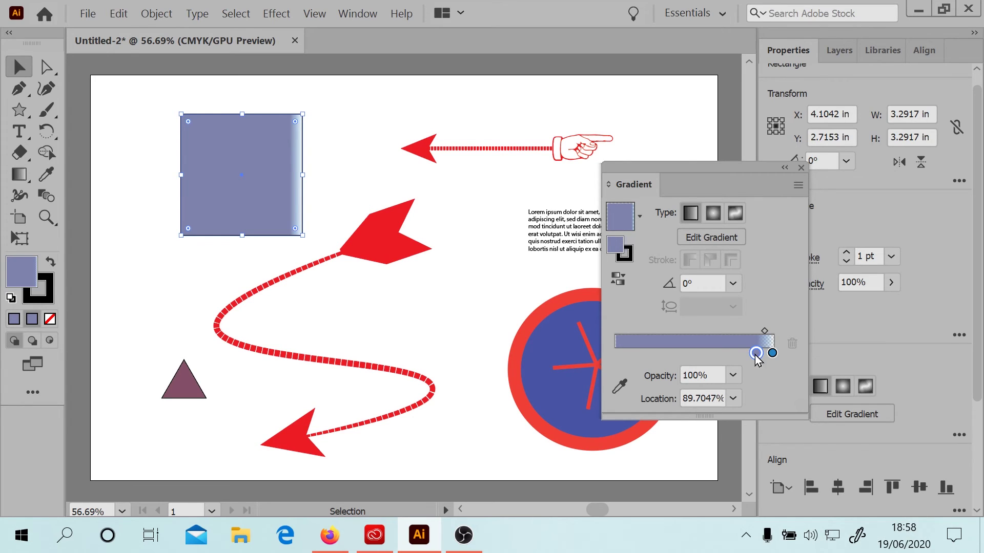
pyautogui.moveTo(756, 354); pyautogui.dragTo(620, 353)
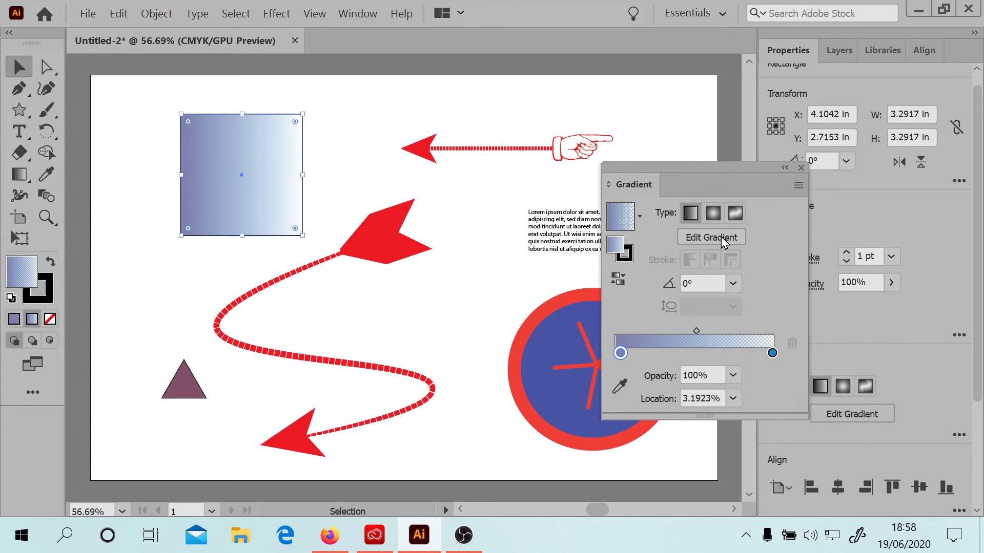
pyautogui.click(721, 236)
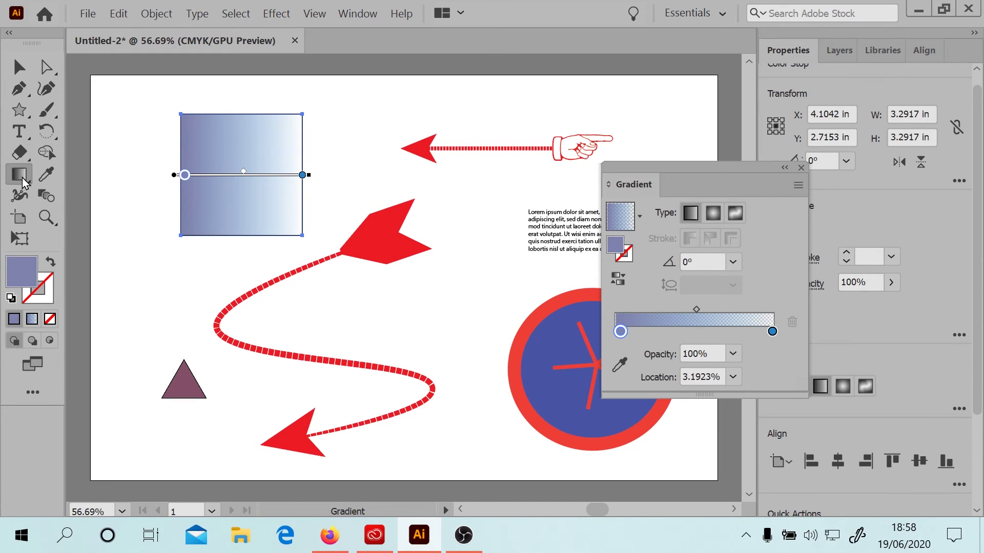
# Step: Drag the square's corners out to about 15.23 × 10.32 in so it covers the artboard
pyautogui.click(801, 167)
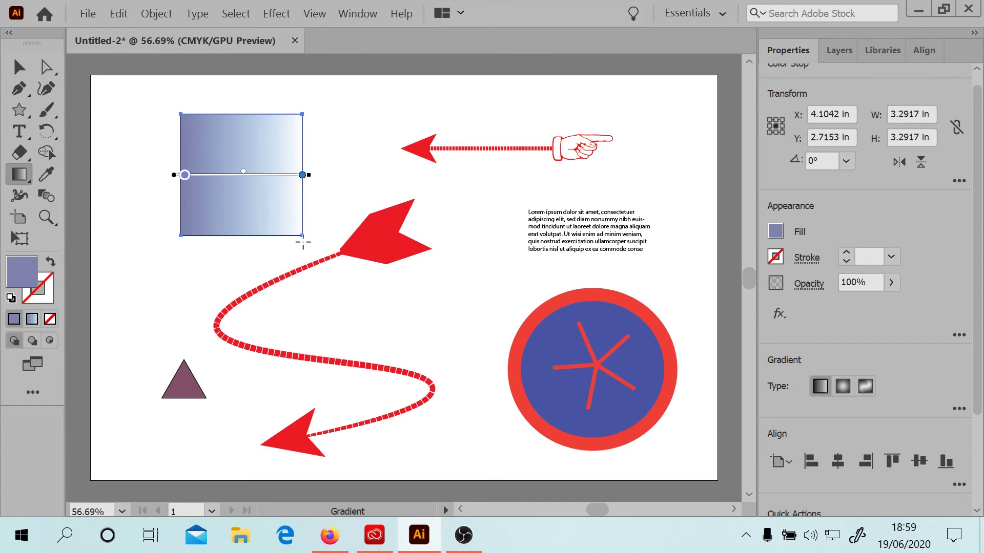
pyautogui.press('v')
pyautogui.moveTo(302, 235); pyautogui.dragTo(707, 471)
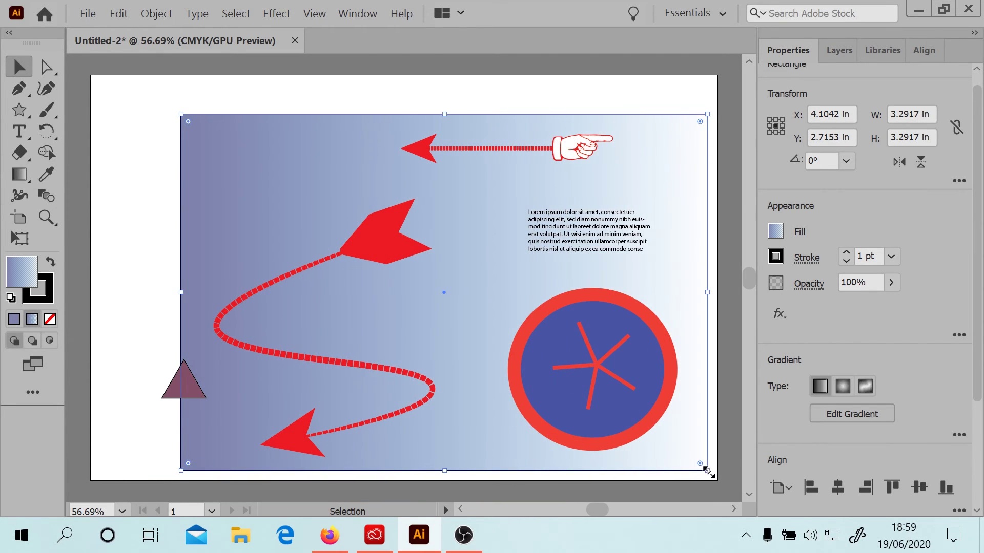
pyautogui.moveTo(182, 117); pyautogui.dragTo(103, 90)
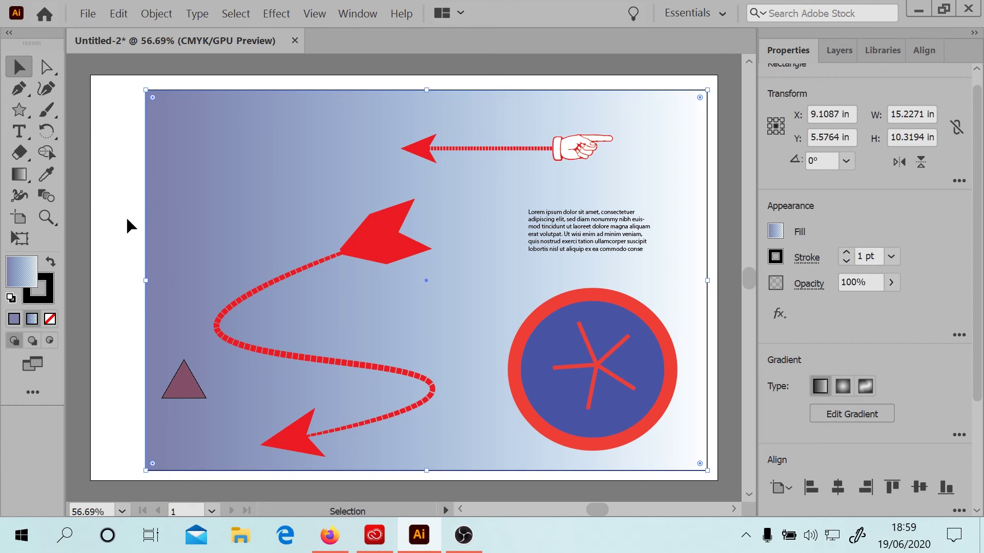
# Step: With the Gradient tool, redraw the background gradient in several directions, ending with a horizontal left-to-right drag
pyautogui.click(19, 152)
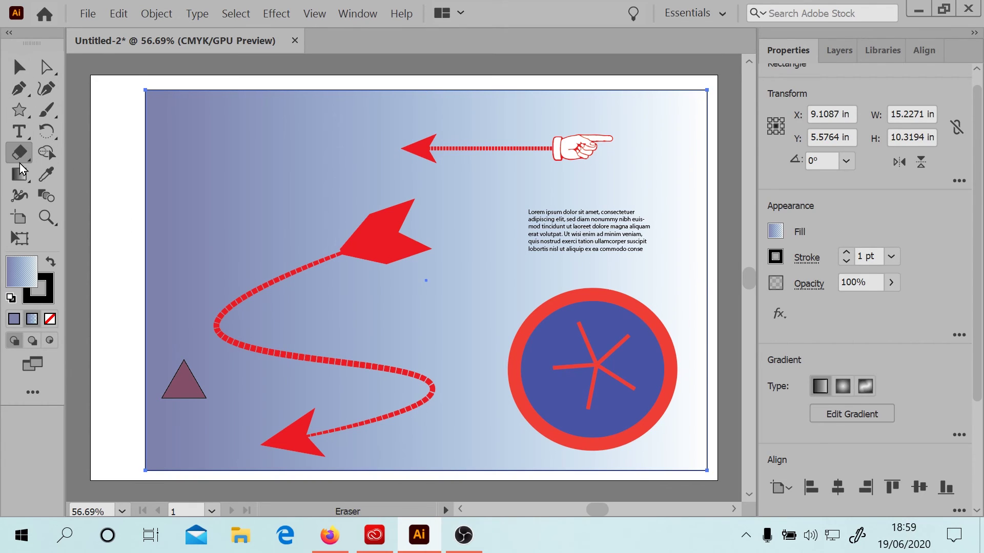
pyautogui.click(19, 177)
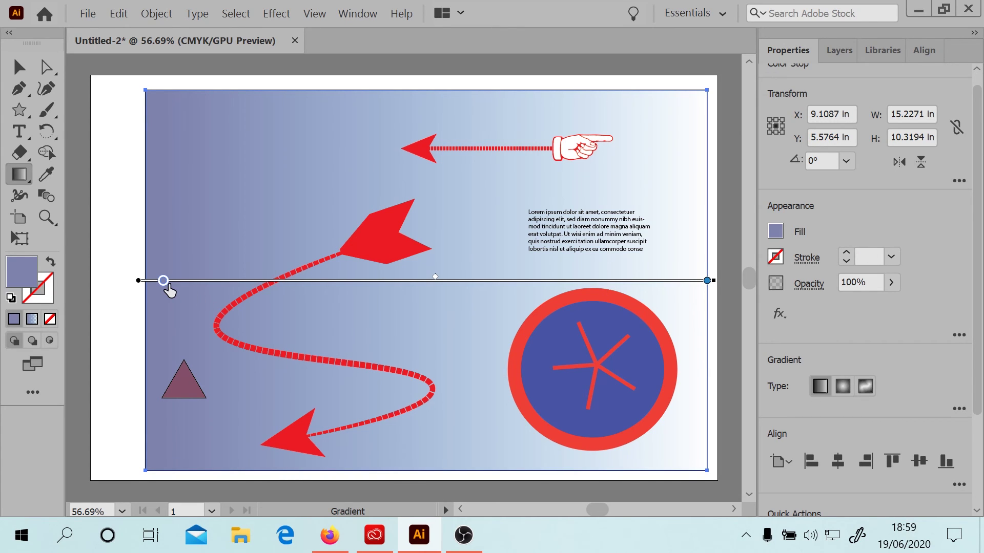
pyautogui.moveTo(165, 289)
pyautogui.mouseDown()
pyautogui.moveTo(634, 298)
pyautogui.moveTo(318, 283)
pyautogui.moveTo(547, 288)
pyautogui.moveTo(424, 286)
pyautogui.moveTo(543, 282)
pyautogui.moveTo(449, 280)
pyautogui.mouseUp()
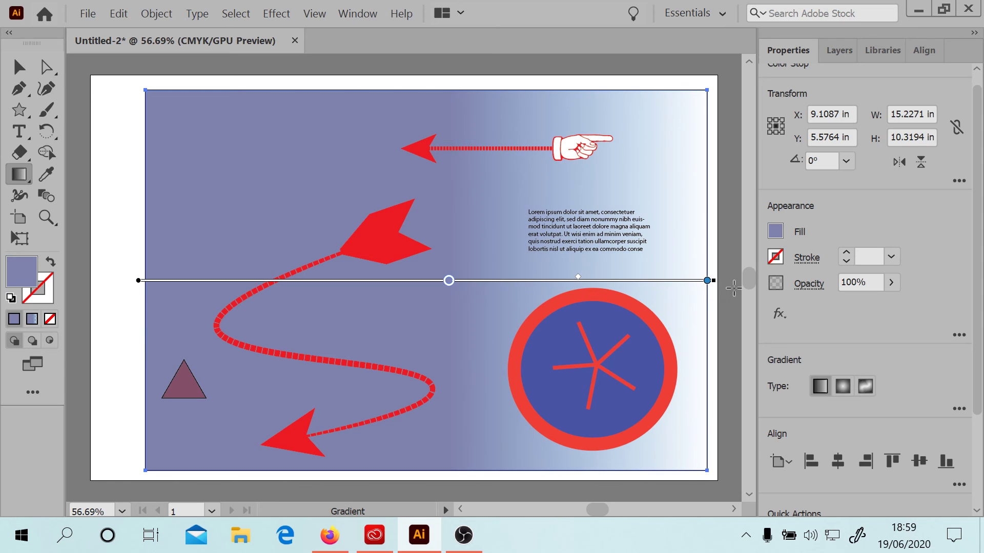
pyautogui.moveTo(719, 286)
pyautogui.mouseDown()
pyautogui.moveTo(711, 220)
pyautogui.moveTo(625, 72)
pyautogui.moveTo(637, 154)
pyautogui.moveTo(621, 88)
pyautogui.moveTo(596, 71)
pyautogui.mouseUp()
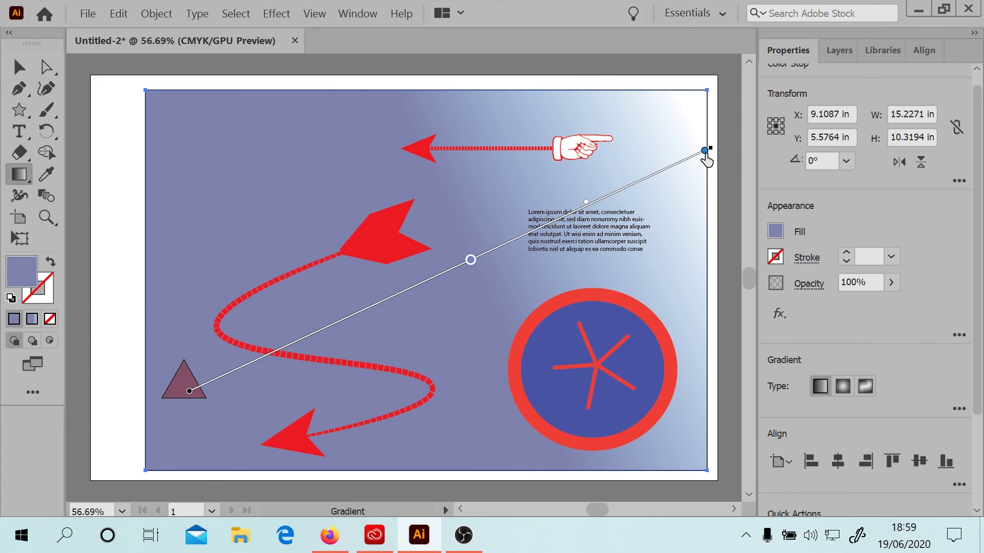
pyautogui.moveTo(706, 153)
pyautogui.mouseDown()
pyautogui.moveTo(663, 139)
pyautogui.moveTo(507, 215)
pyautogui.moveTo(346, 334)
pyautogui.moveTo(476, 268)
pyautogui.moveTo(655, 204)
pyautogui.moveTo(417, 287)
pyautogui.moveTo(286, 348)
pyautogui.moveTo(676, 180)
pyautogui.mouseUp()
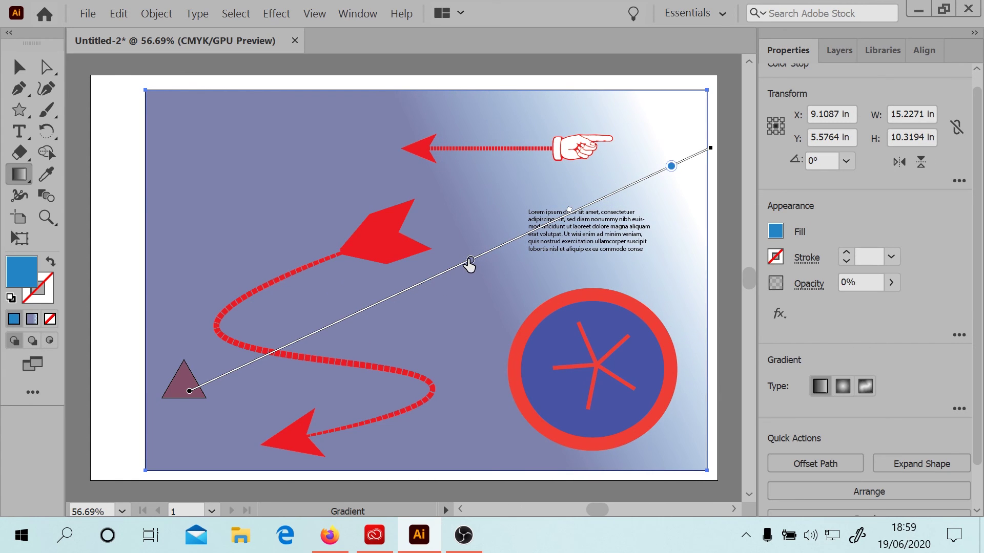
pyautogui.moveTo(470, 261)
pyautogui.mouseDown()
pyautogui.moveTo(243, 362)
pyautogui.moveTo(583, 207)
pyautogui.moveTo(545, 158)
pyautogui.moveTo(548, 195)
pyautogui.mouseUp()
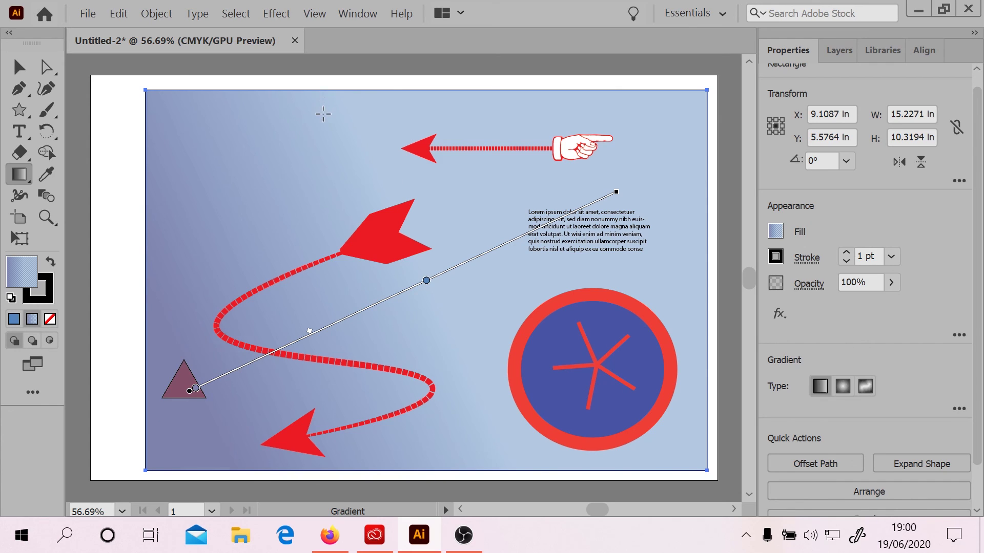
pyautogui.moveTo(323, 113)
pyautogui.mouseDown()
pyautogui.moveTo(323, 499)
pyautogui.moveTo(309, 292)
pyautogui.moveTo(325, 120)
pyautogui.moveTo(314, 194)
pyautogui.moveTo(325, 246)
pyautogui.mouseUp()
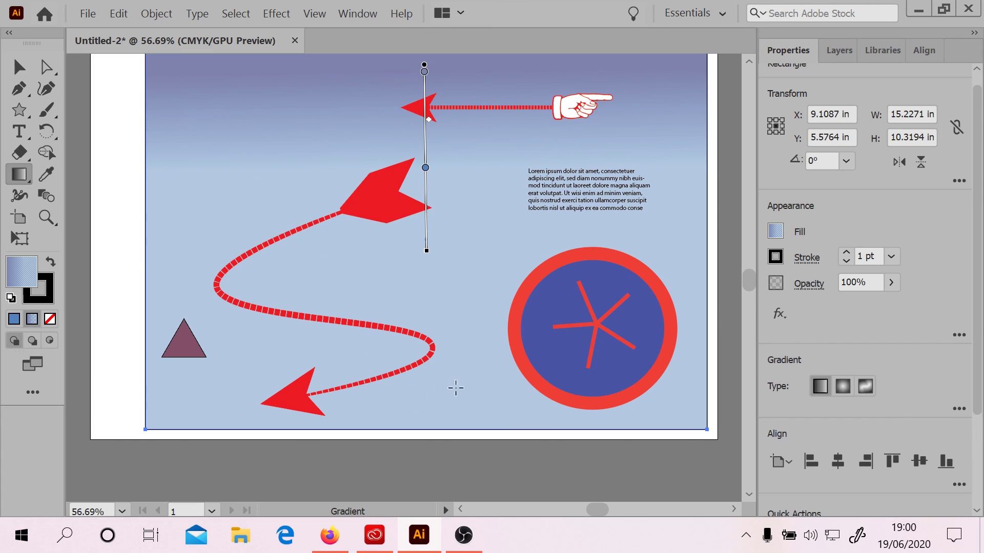
pyautogui.moveTo(499, 400); pyautogui.dragTo(219, 123)
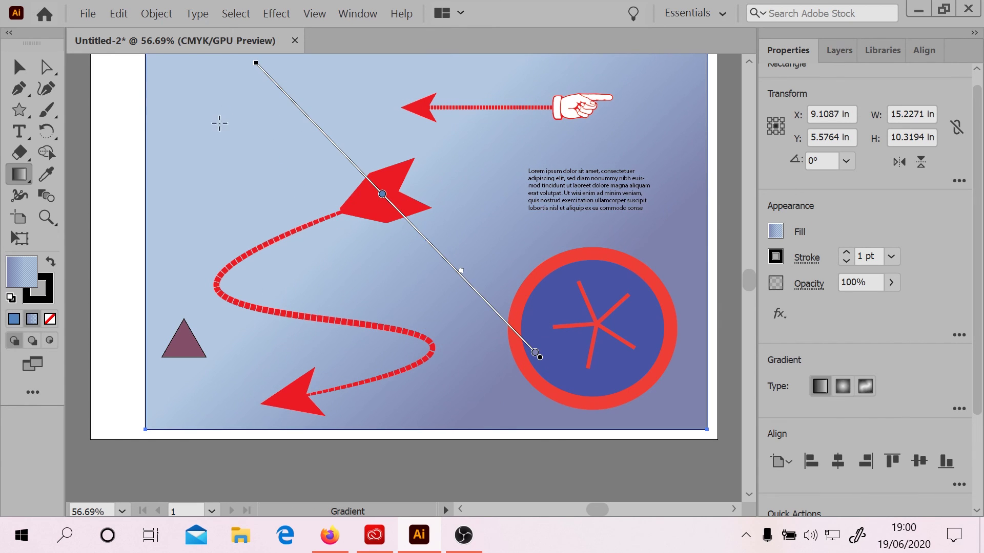
pyautogui.moveTo(262, 366); pyautogui.dragTo(500, 182)
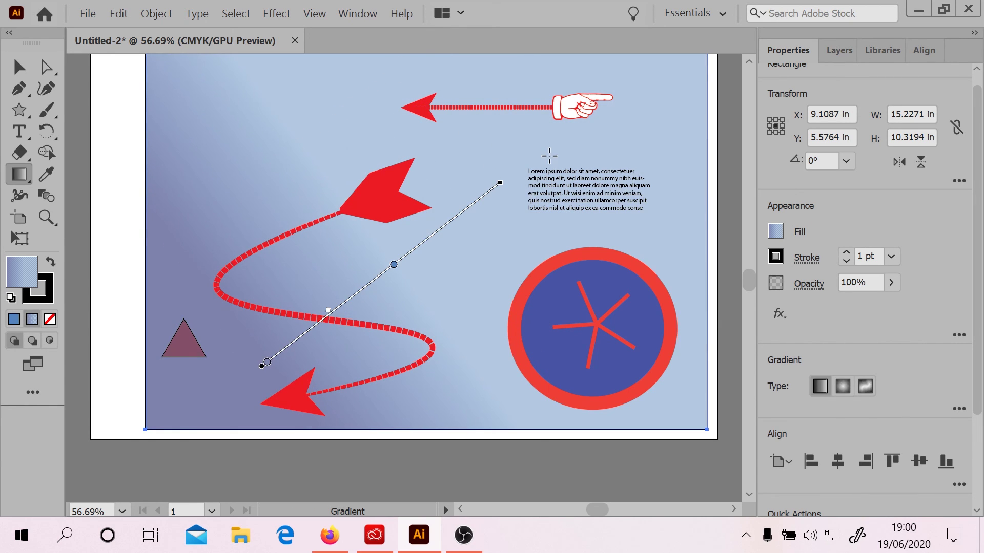
pyautogui.moveTo(633, 79); pyautogui.dragTo(211, 406)
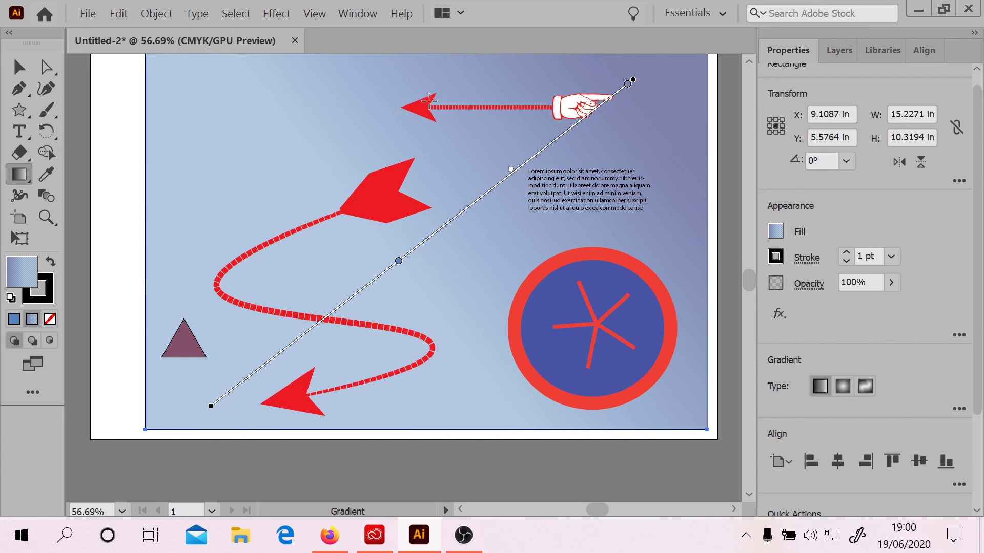
pyautogui.moveTo(430, 101)
pyautogui.mouseDown()
pyautogui.moveTo(610, 93)
pyautogui.moveTo(740, 108)
pyautogui.mouseUp()
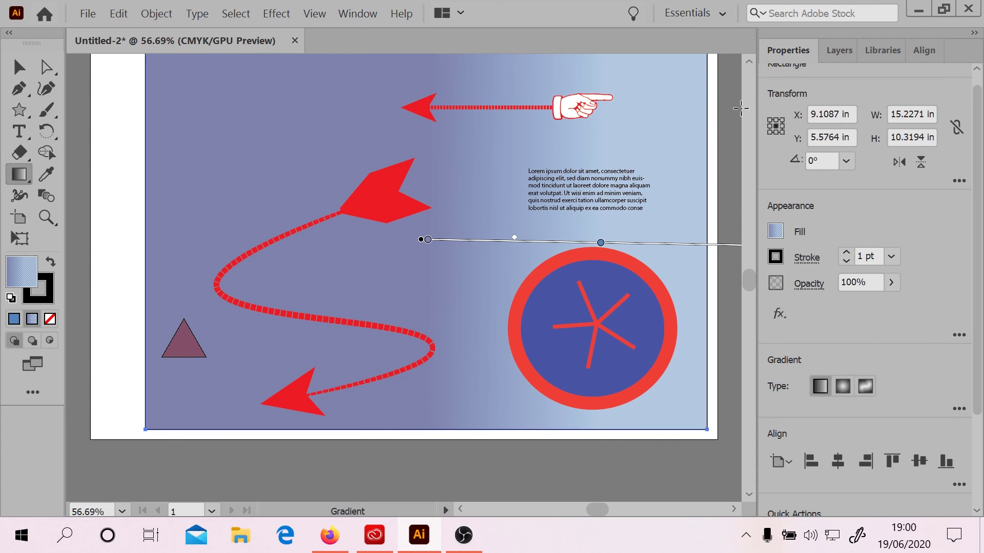